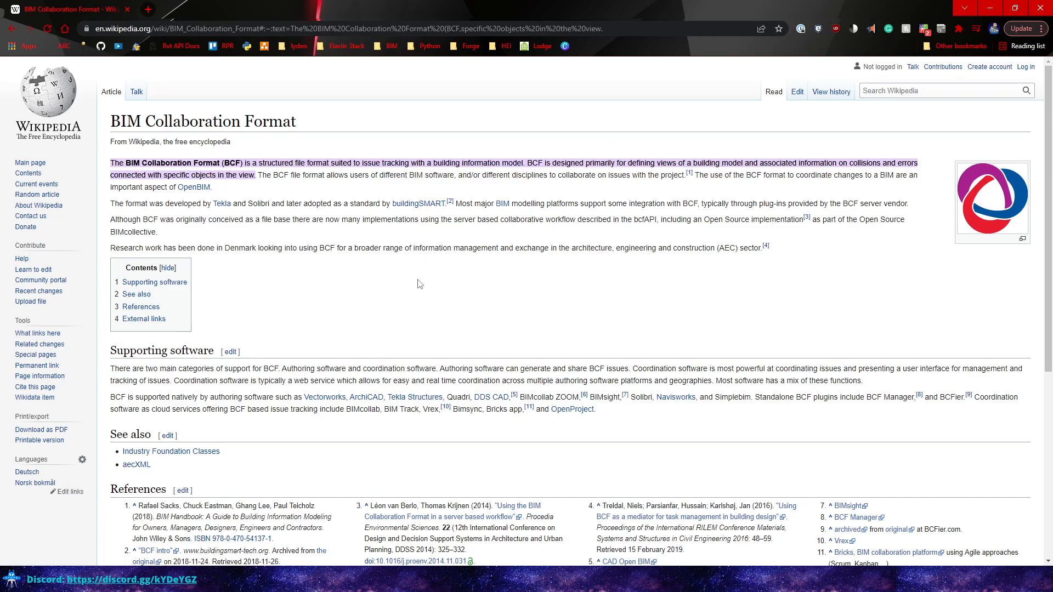
# Step: Switch from the browser to Revit and open the BCFier add-in window
pyautogui.moveTo(503, 10); pyautogui.dragTo(1052, 12)
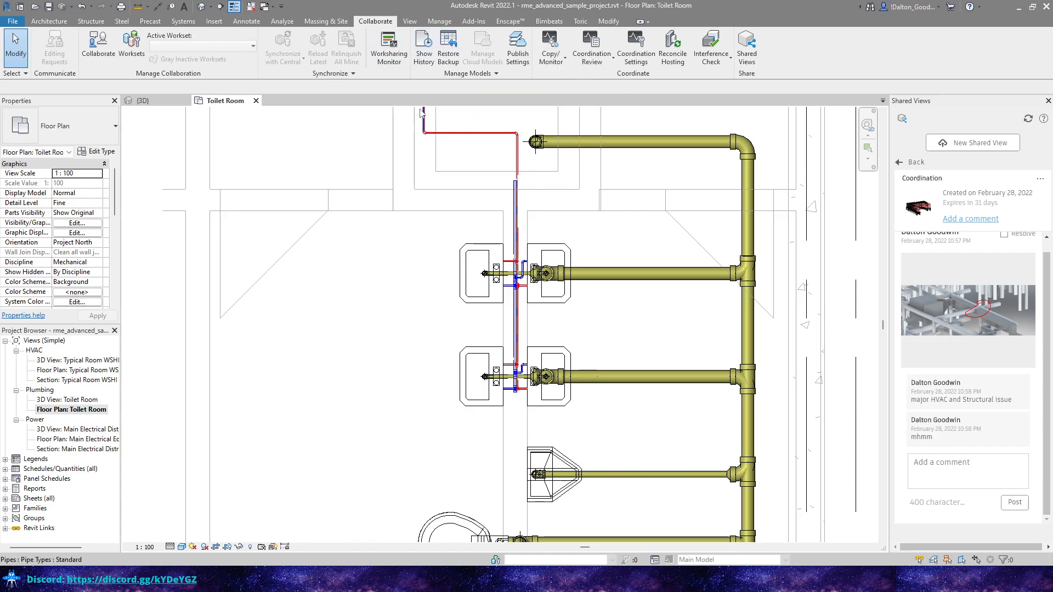
pyautogui.click(474, 21)
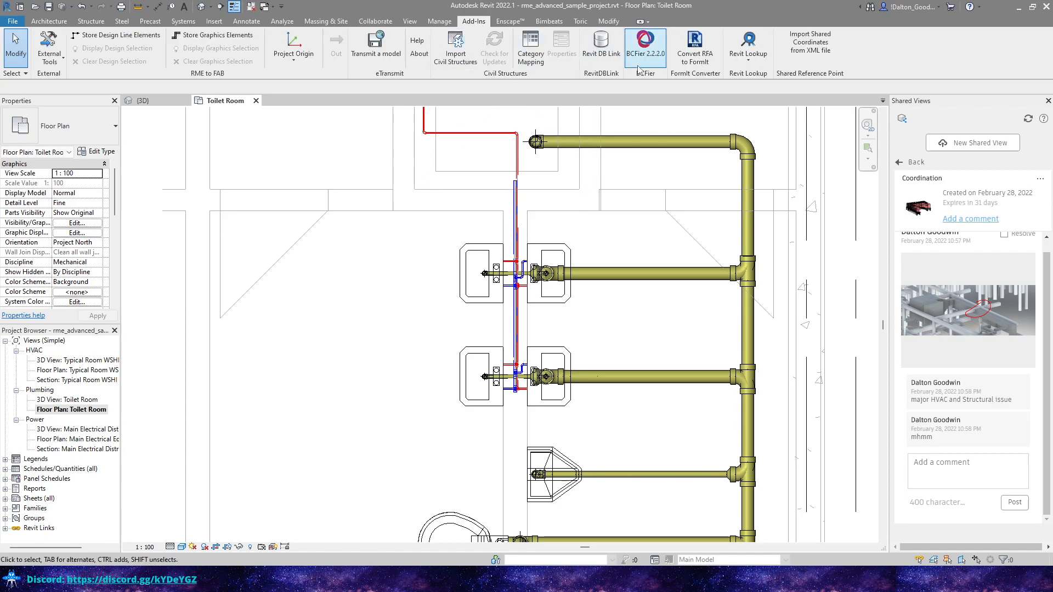
pyautogui.click(646, 42)
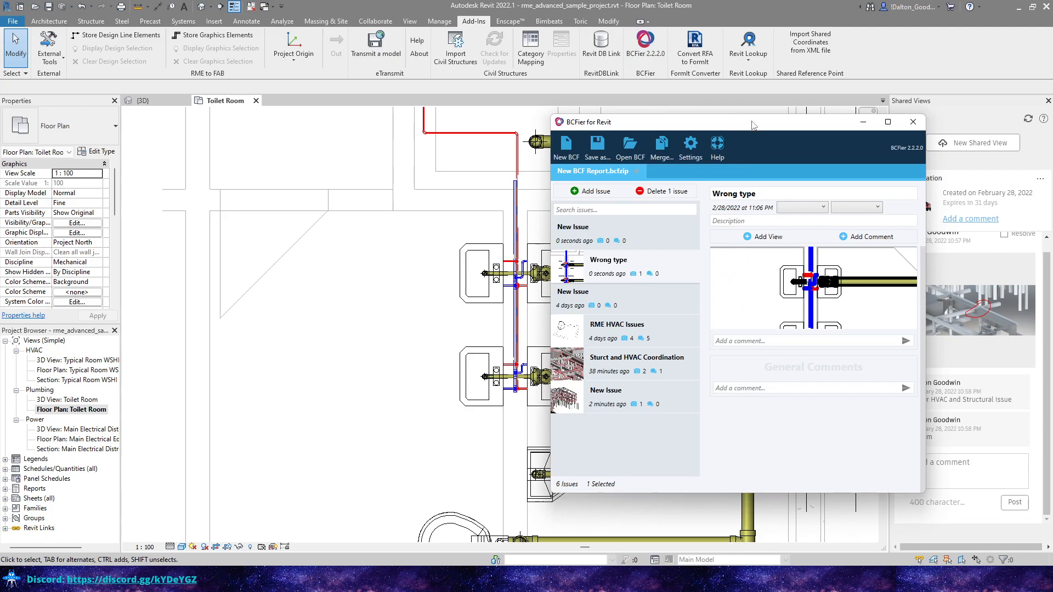
pyautogui.moveTo(753, 123); pyautogui.dragTo(539, 87)
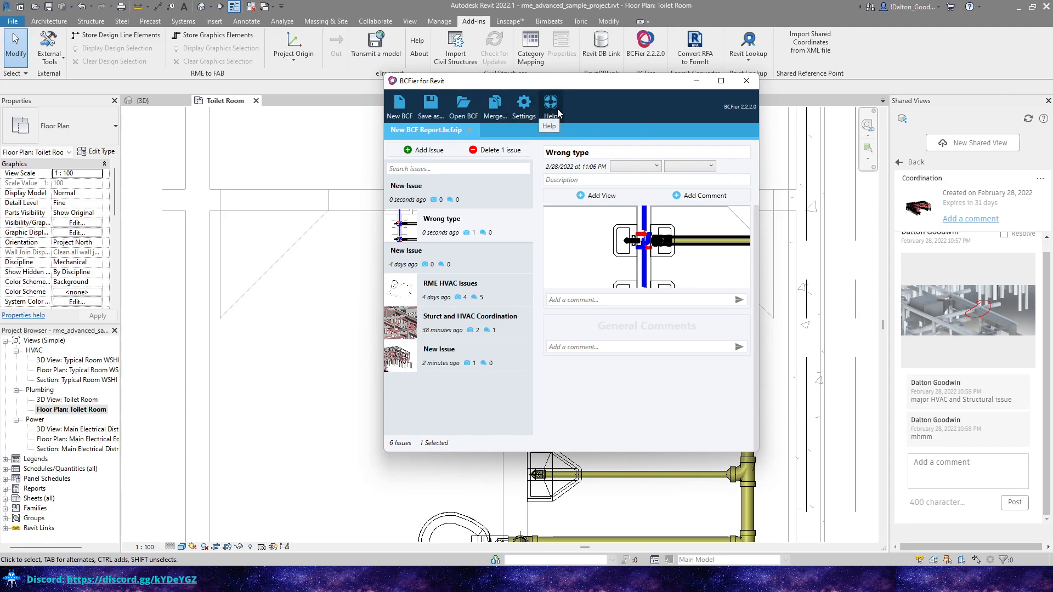
# Step: Review the general and Autodesk Revit settings of BCFier and close them without changes
pyautogui.click(528, 108)
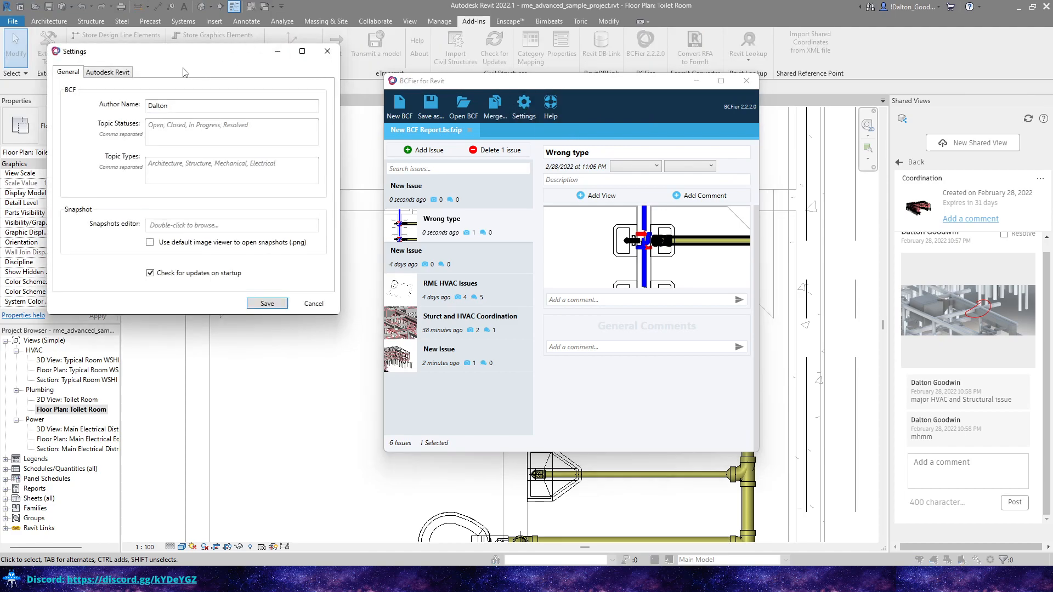
pyautogui.click(108, 72)
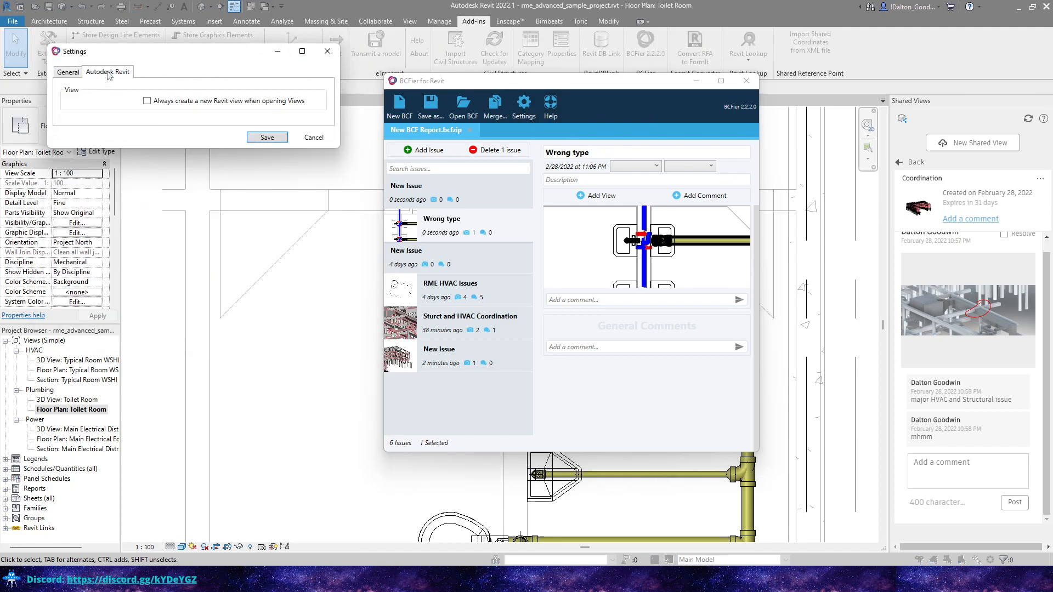
pyautogui.click(69, 71)
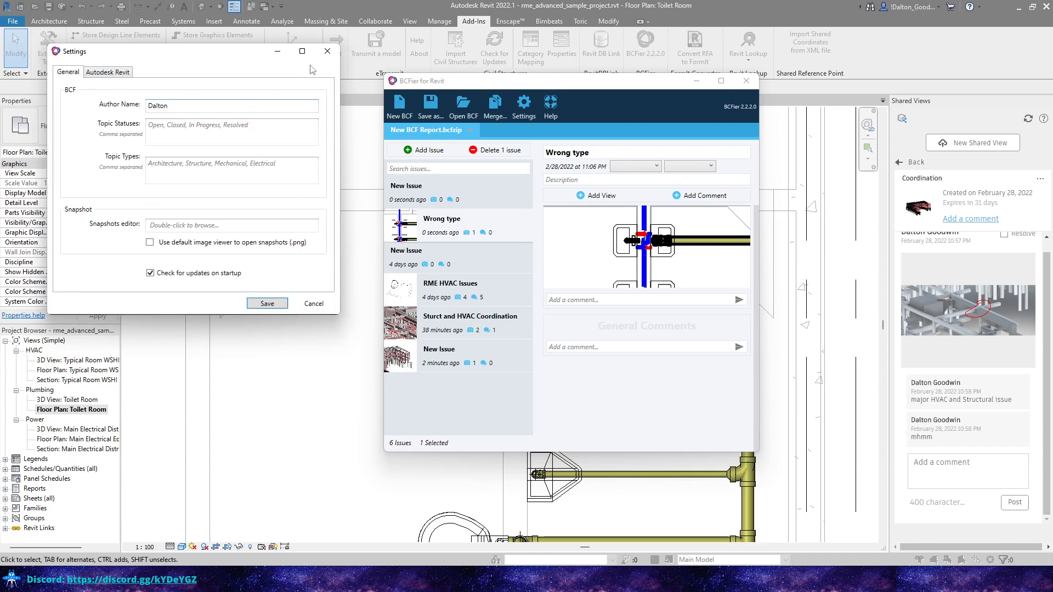
pyautogui.click(328, 51)
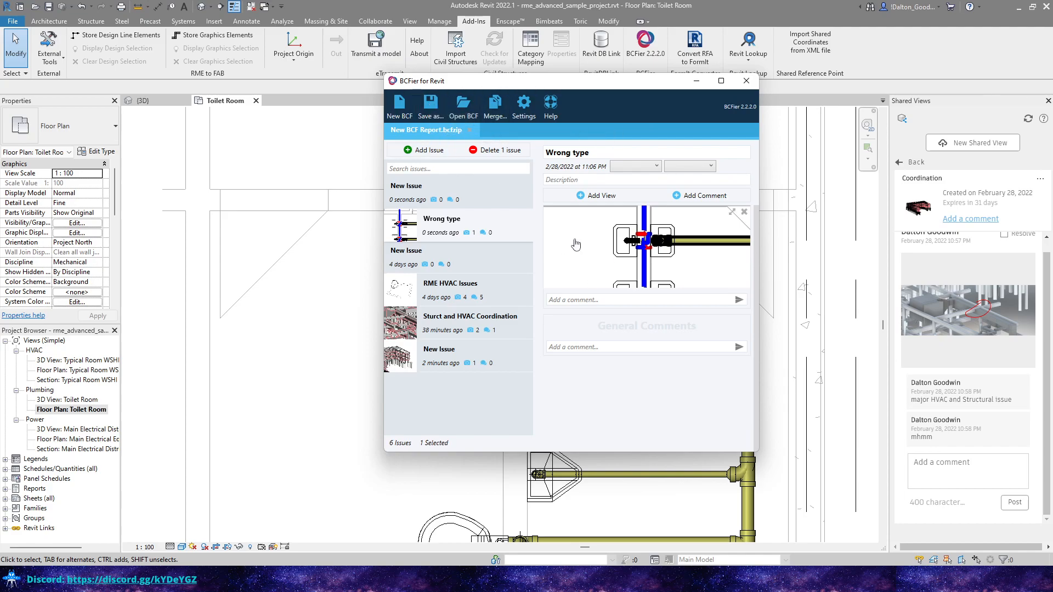
# Step: Add a new issue to the BCF report and title it "My Issue Today"
pyautogui.moveTo(577, 84); pyautogui.dragTo(673, 91)
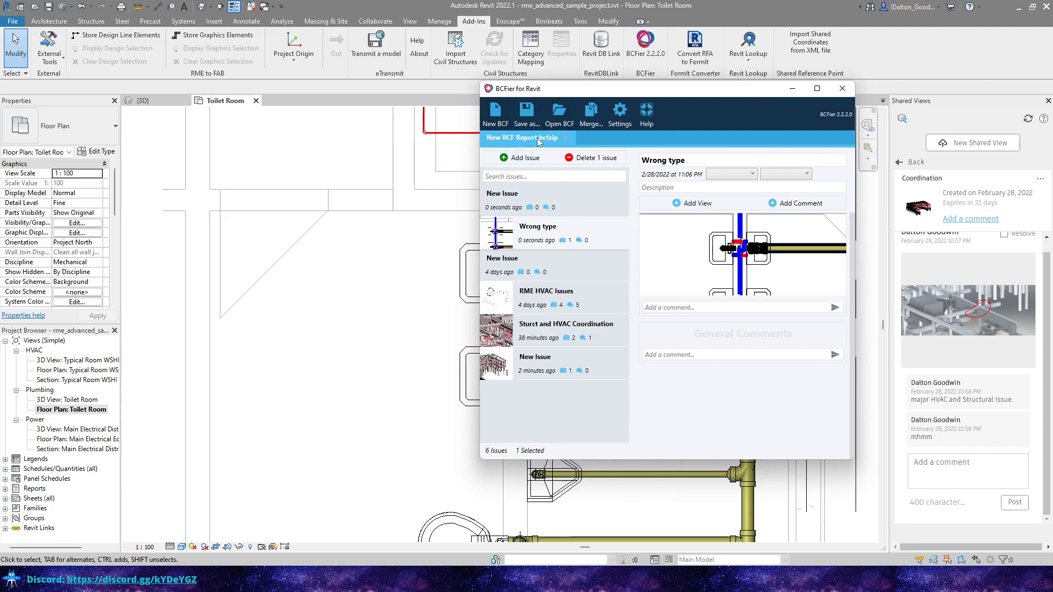
pyautogui.click(525, 158)
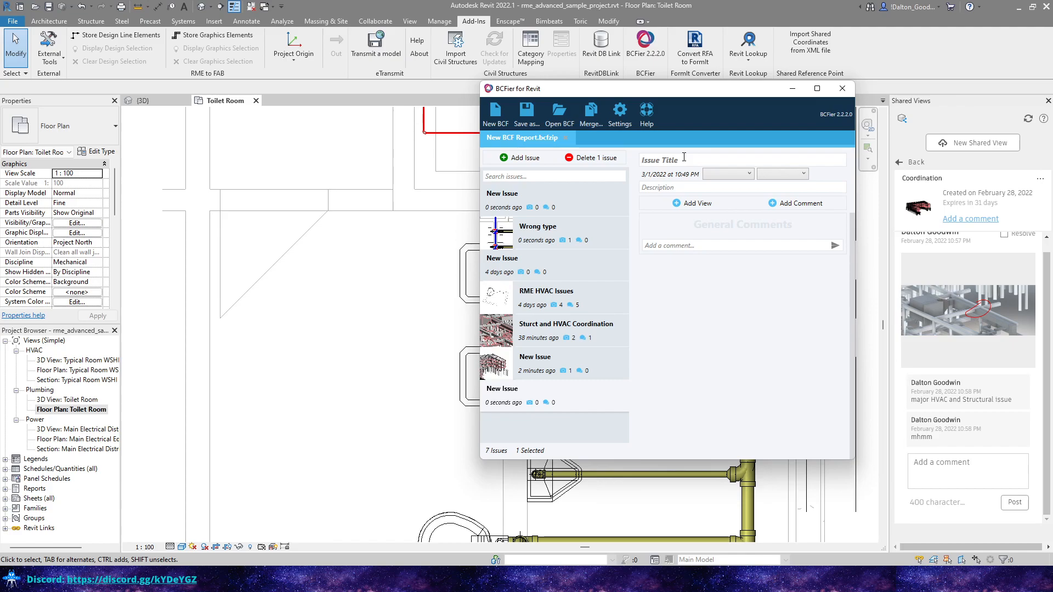
pyautogui.write('My')
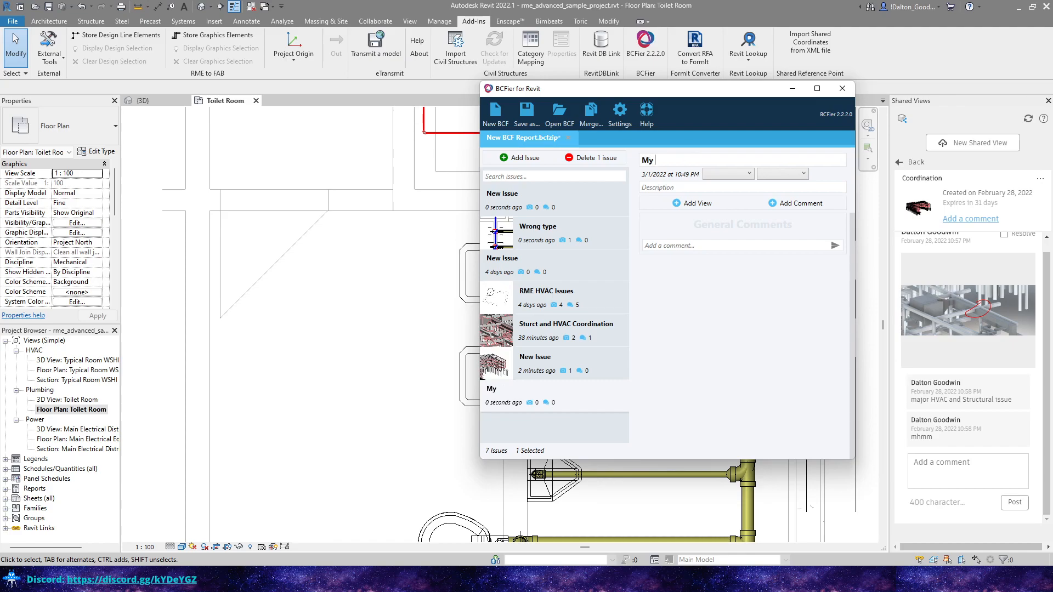
pyautogui.write(' Issue Today')
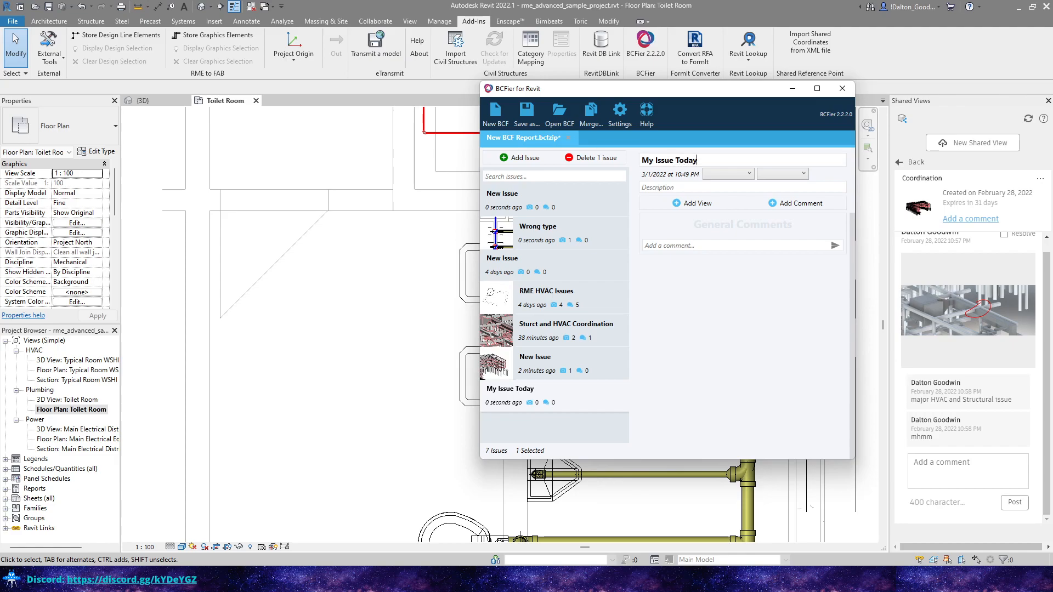
# Step: Check the two option lists of the new issue, view the RME HVAC Issues entry, and return to My Issue Today
pyautogui.click(724, 177)
pyautogui.click(783, 177)
pyautogui.click(785, 175)
pyautogui.click(734, 172)
pyautogui.click(740, 174)
pyautogui.click(781, 178)
pyautogui.click(732, 174)
pyautogui.click(791, 180)
pyautogui.click(557, 300)
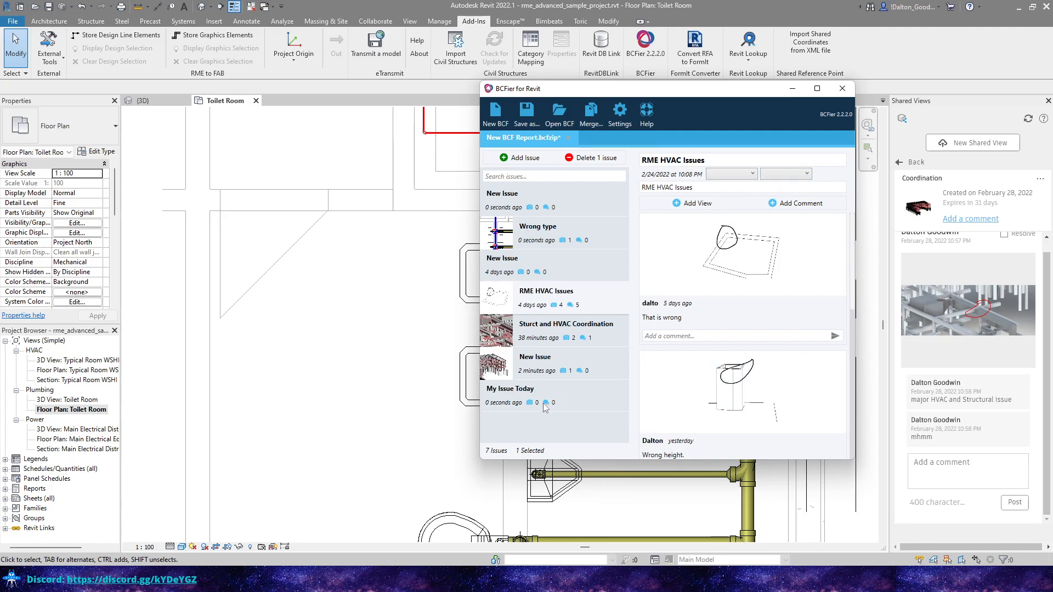
pyautogui.click(546, 406)
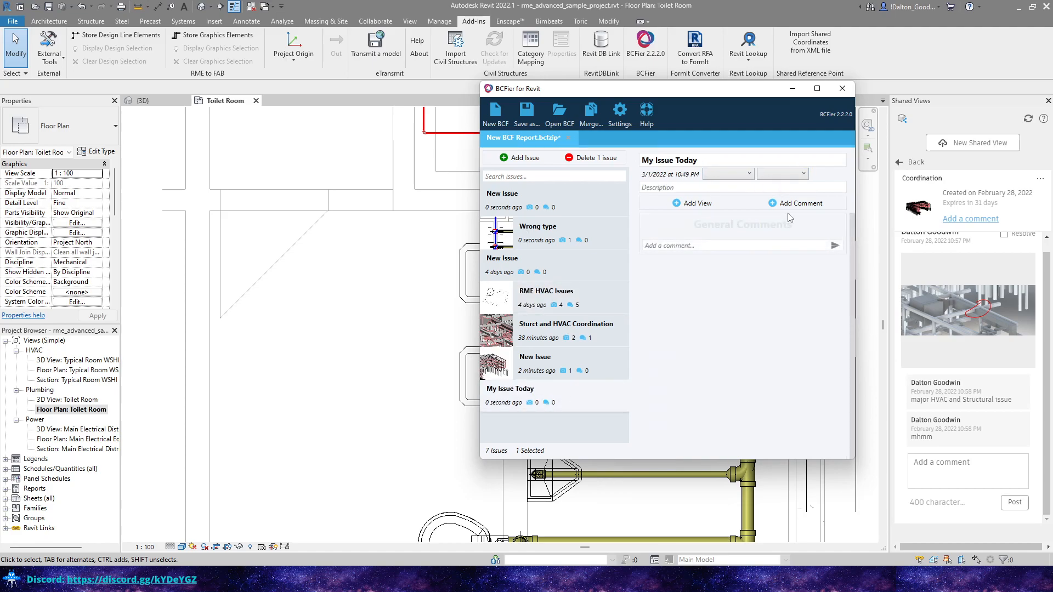
# Step: Enter "My First Issue" as the description of My Issue Today
pyautogui.click(677, 187)
pyautogui.write('My First Issue')
pyautogui.click(694, 203)
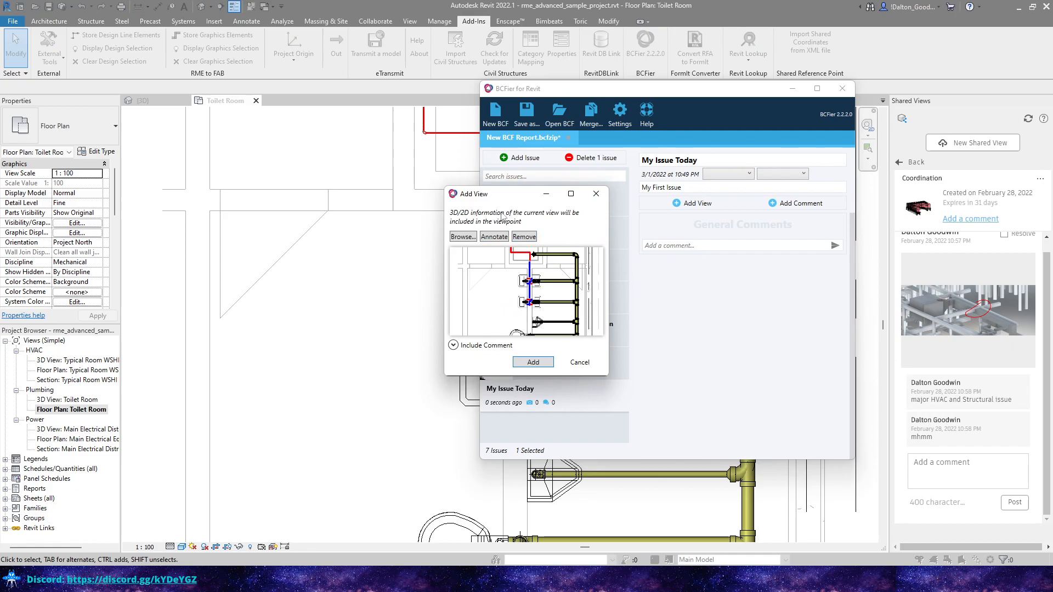
pyautogui.moveTo(478, 203); pyautogui.dragTo(340, 182)
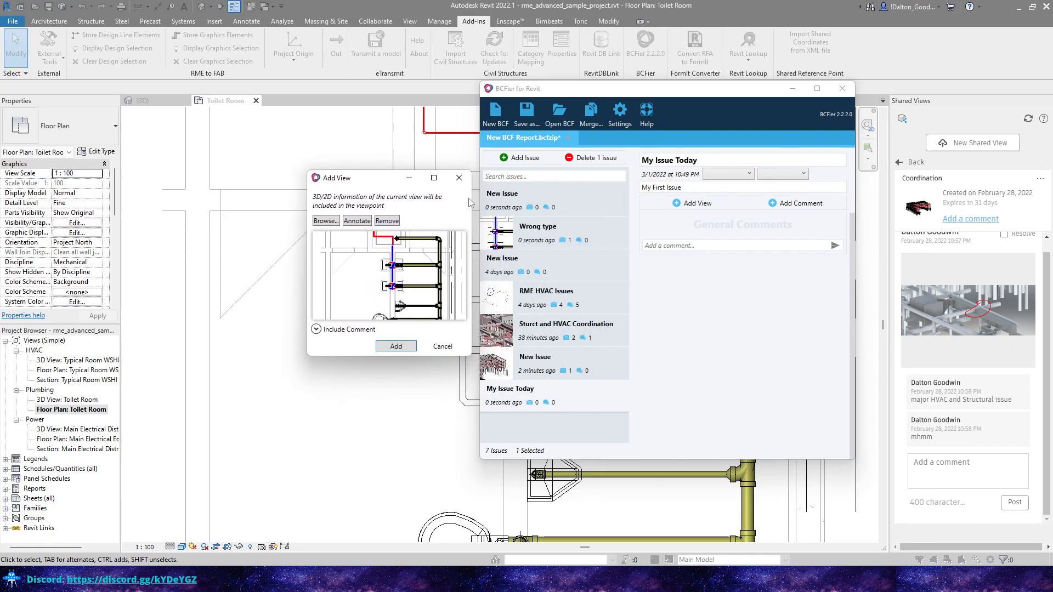
pyautogui.click(458, 179)
# Step: Examine the pipe fittings between the lavatories in the Toilet Room floor plan
pyautogui.moveTo(632, 95); pyautogui.dragTo(1052, 90)
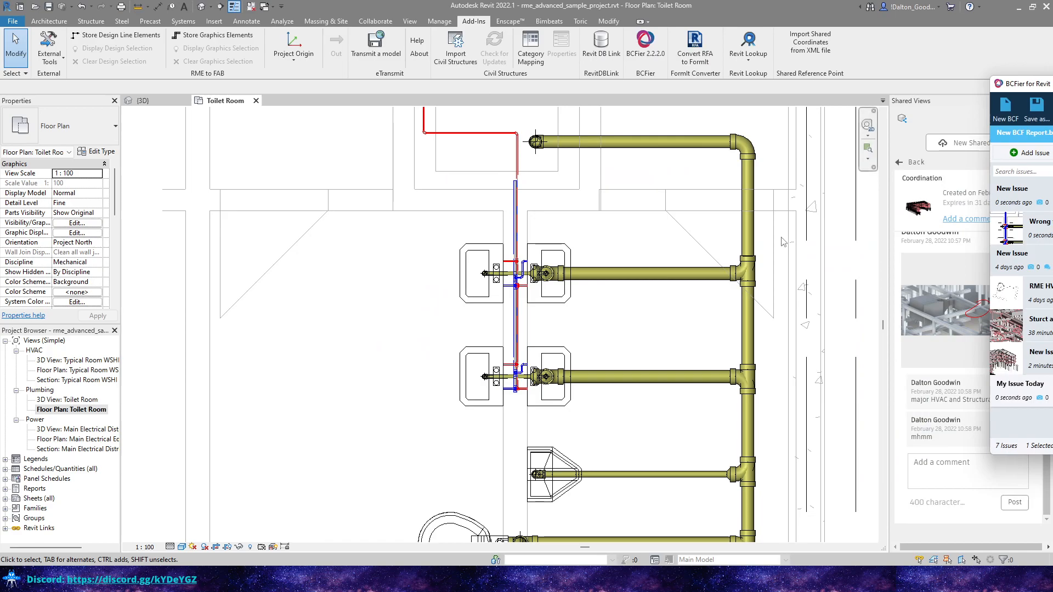
pyautogui.scroll(5, 535, 271)
pyautogui.scroll(5, 512, 265)
pyautogui.moveTo(331, 350); pyautogui.dragTo(526, 307, button='middle')
pyautogui.scroll(3, 547, 228)
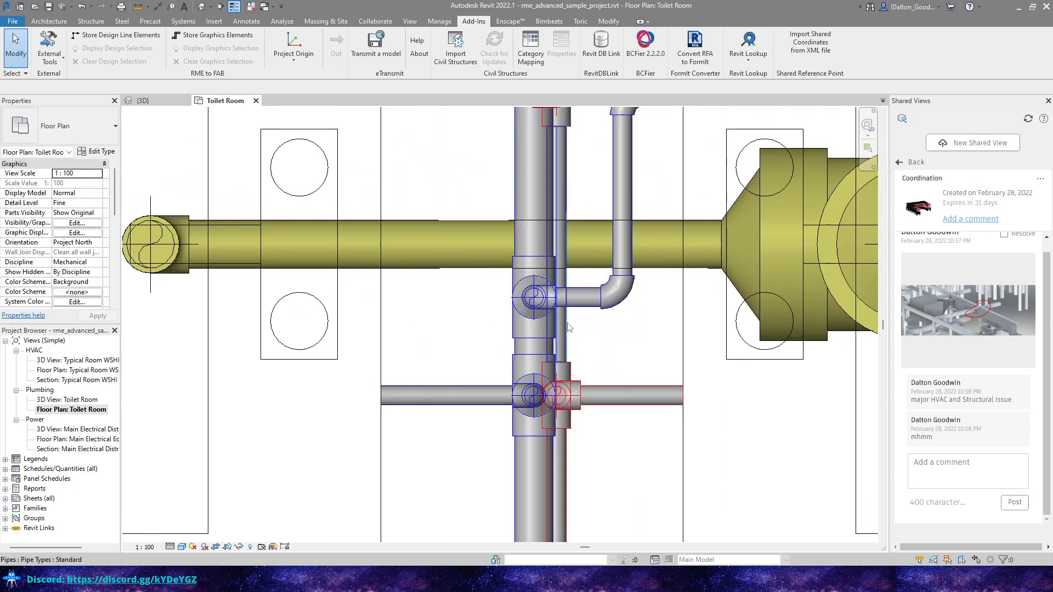
pyautogui.scroll(1, 527, 307)
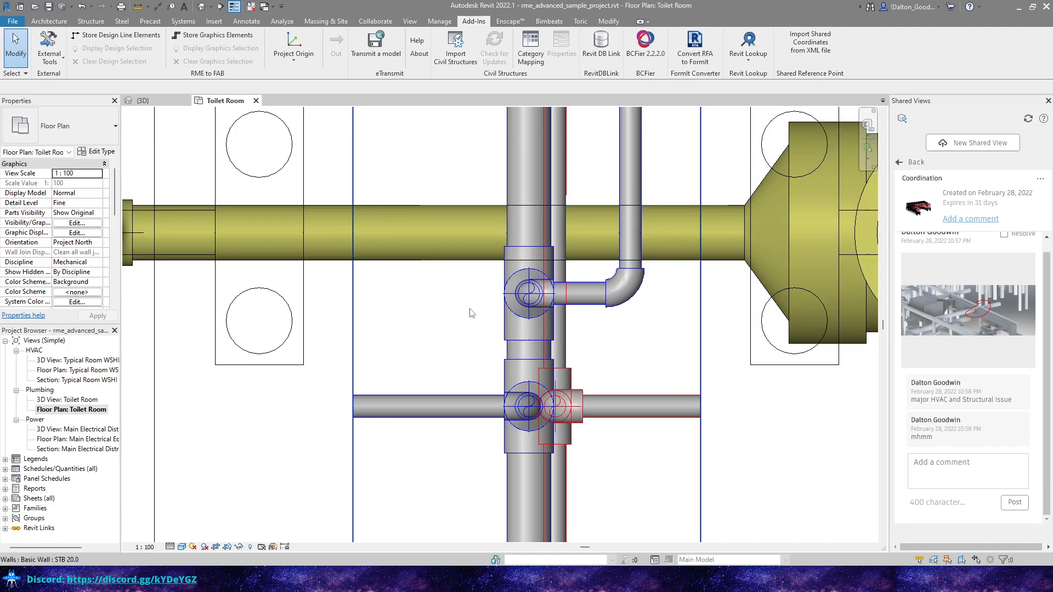
pyautogui.scroll(-6, 478, 302)
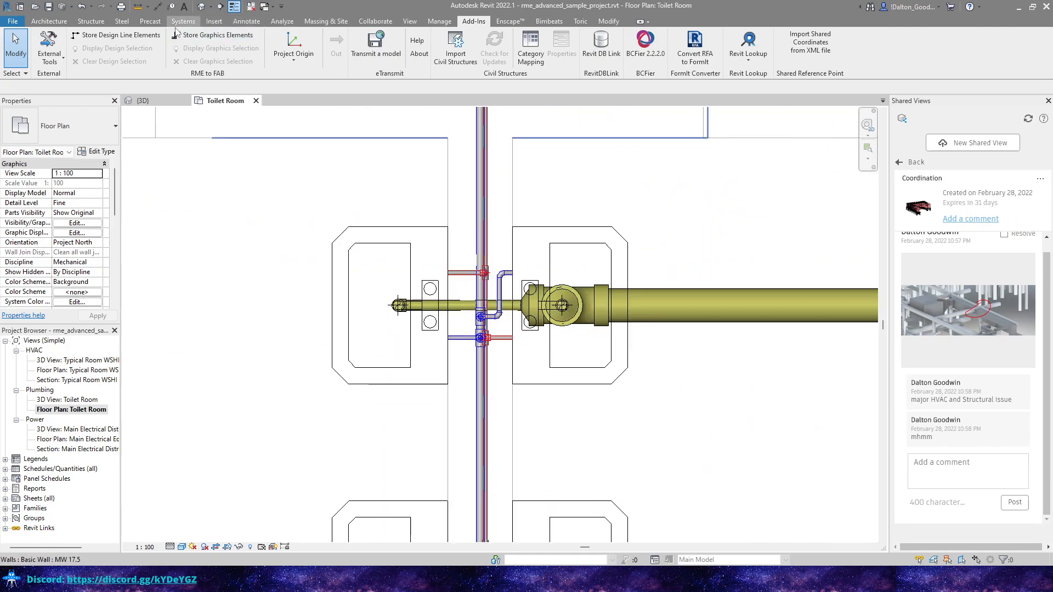
# Step: Open the default 3D view and frame the spot where the rectangular duct crosses the structural beam
pyautogui.click(201, 7)
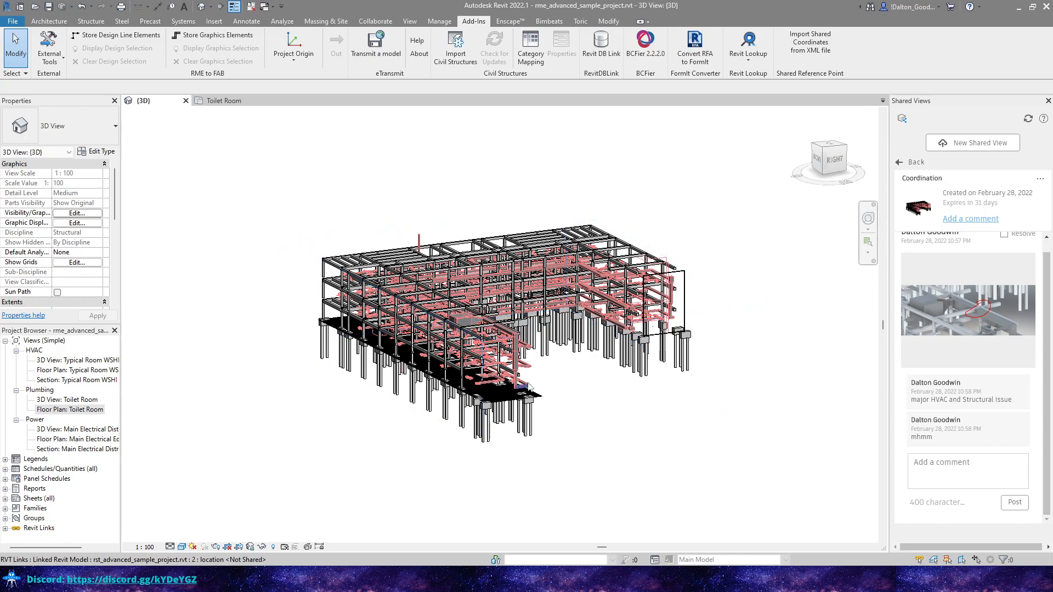
pyautogui.scroll(5, 491, 350)
pyautogui.scroll(8, 491, 350)
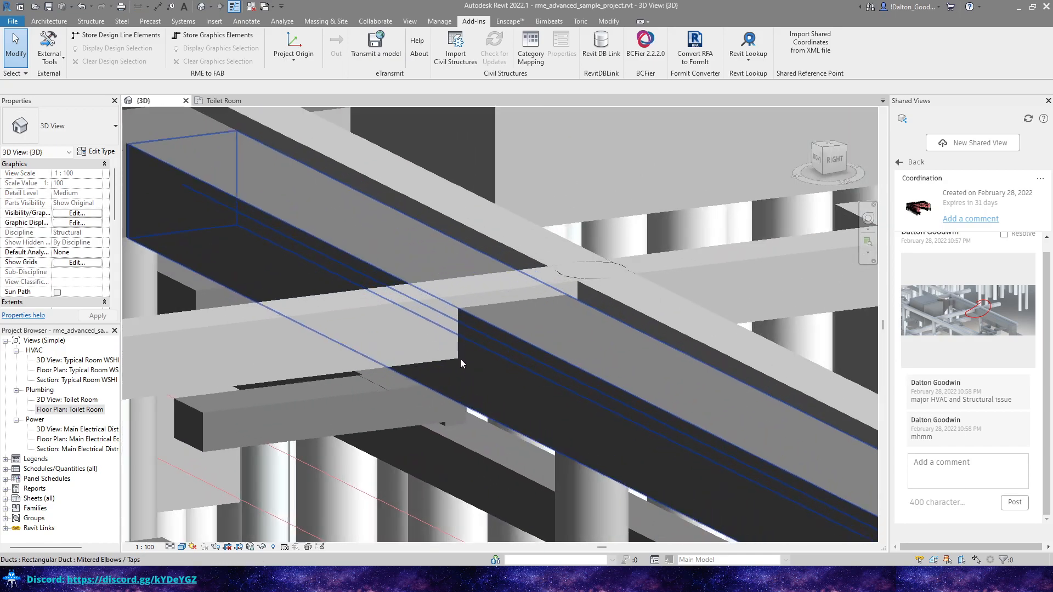
pyautogui.scroll(-3, 579, 263)
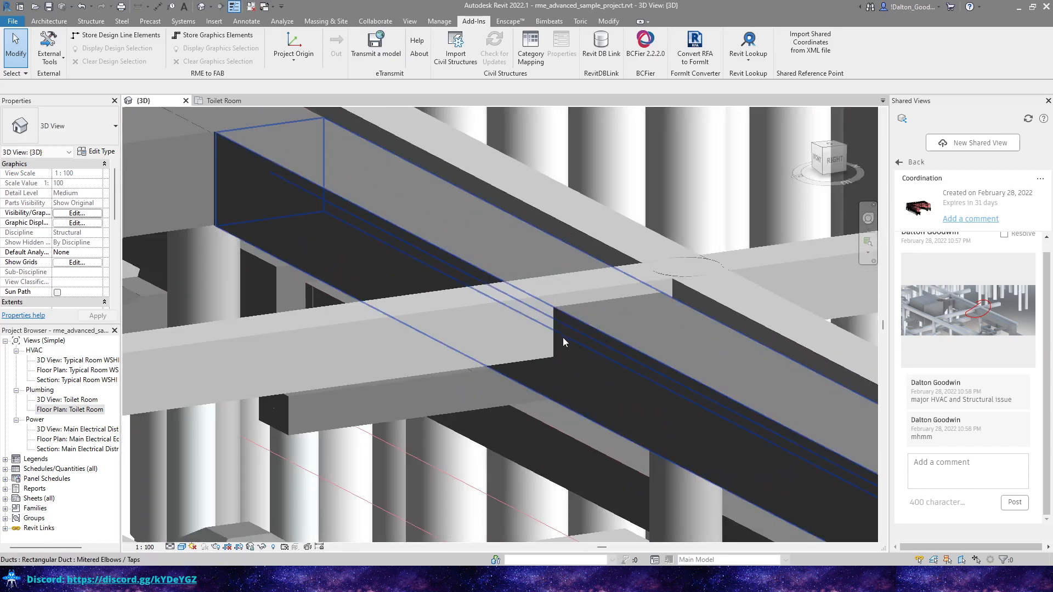
# Step: Start adding the current 3D view to My Issue Today and include the comment "This is a big issue"
pyautogui.moveTo(1052, 88); pyautogui.dragTo(821, 77)
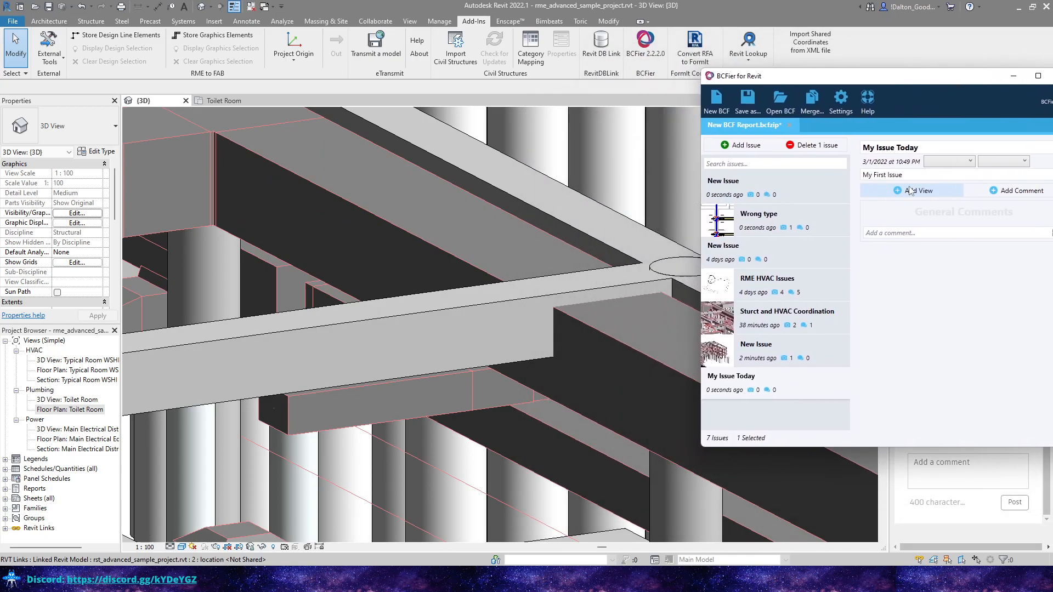
pyautogui.click(911, 192)
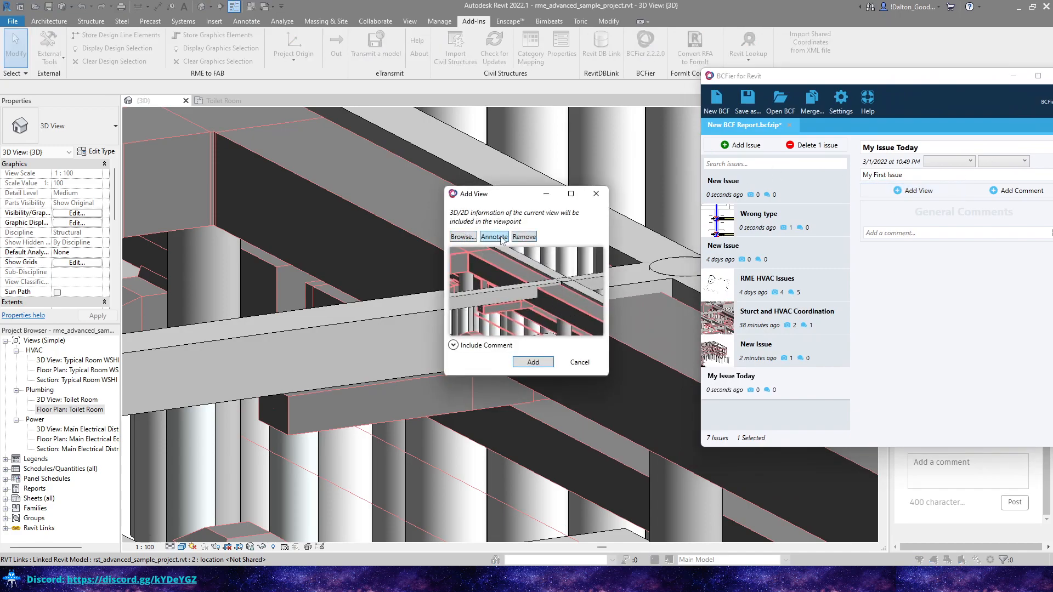
pyautogui.click(454, 347)
pyautogui.click(474, 358)
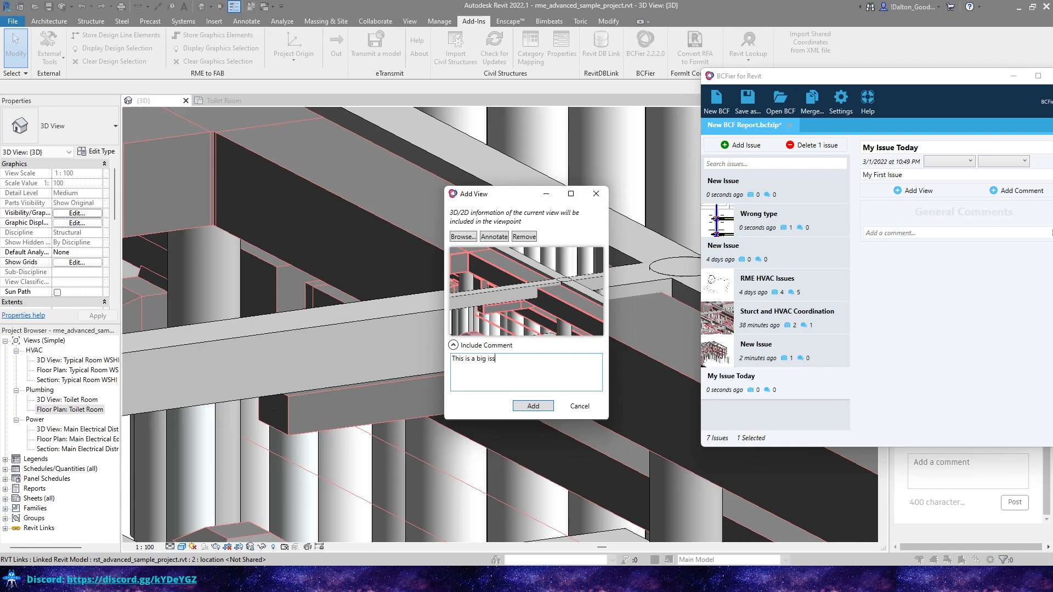
# Step: Circle the duct and beam crossing in yellow on the snapshot in Paint, save it, and add the view to the issue
pyautogui.click(481, 241)
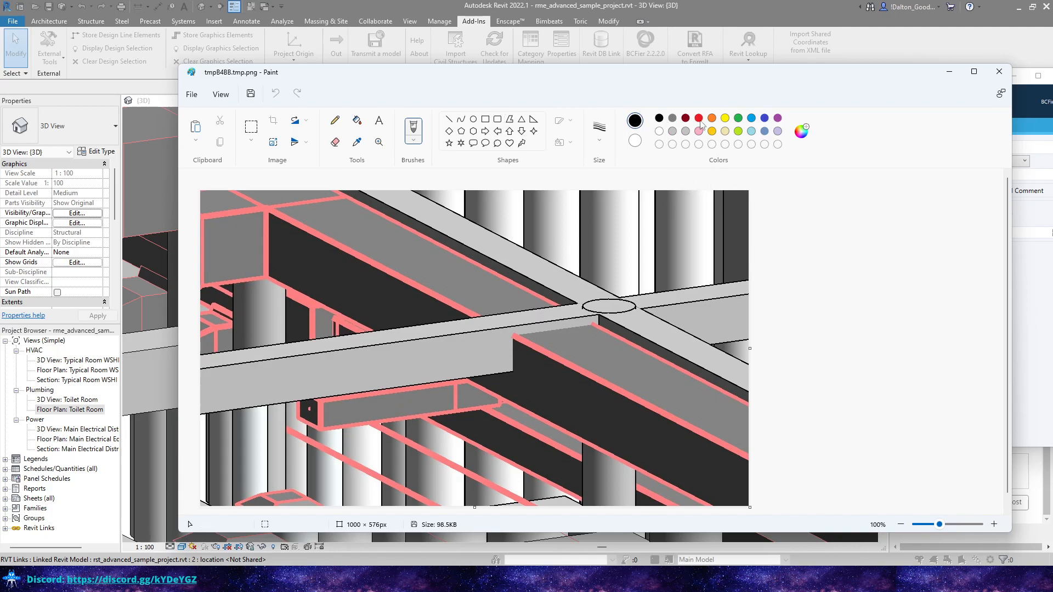
pyautogui.click(726, 118)
pyautogui.moveTo(558, 273)
pyautogui.mouseDown()
pyautogui.moveTo(475, 318)
pyautogui.moveTo(617, 387)
pyautogui.moveTo(571, 253)
pyautogui.moveTo(548, 260)
pyautogui.mouseUp()
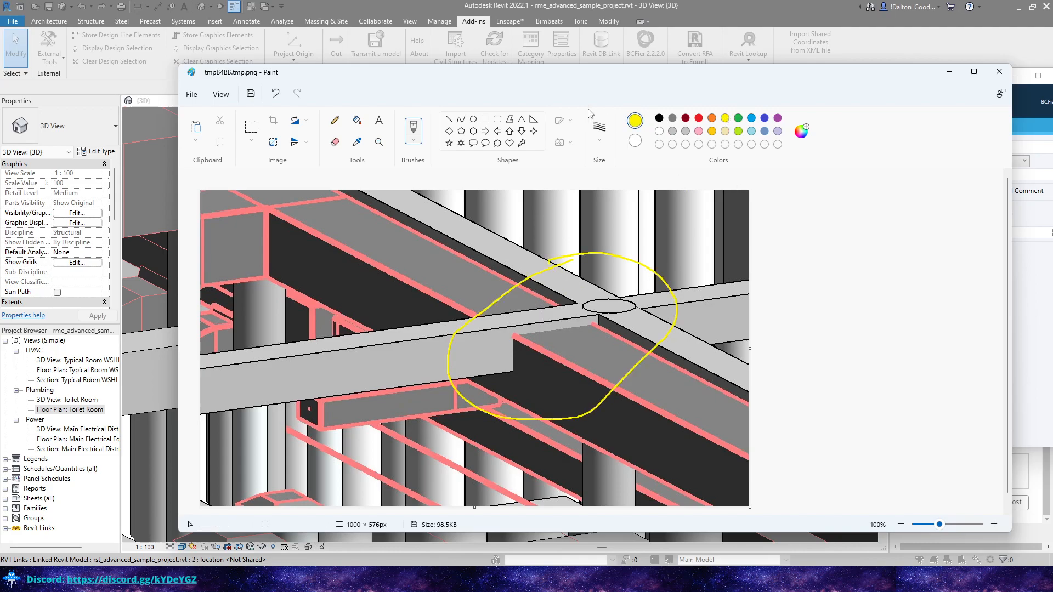
pyautogui.hotkey('ctrl', 's')
pyautogui.click(1003, 73)
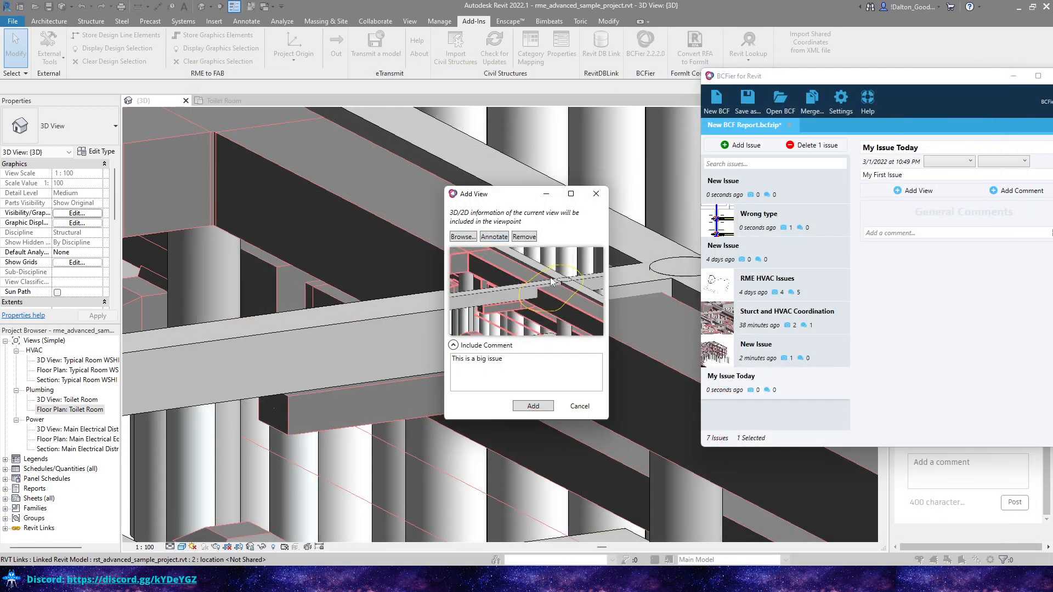
pyautogui.click(534, 406)
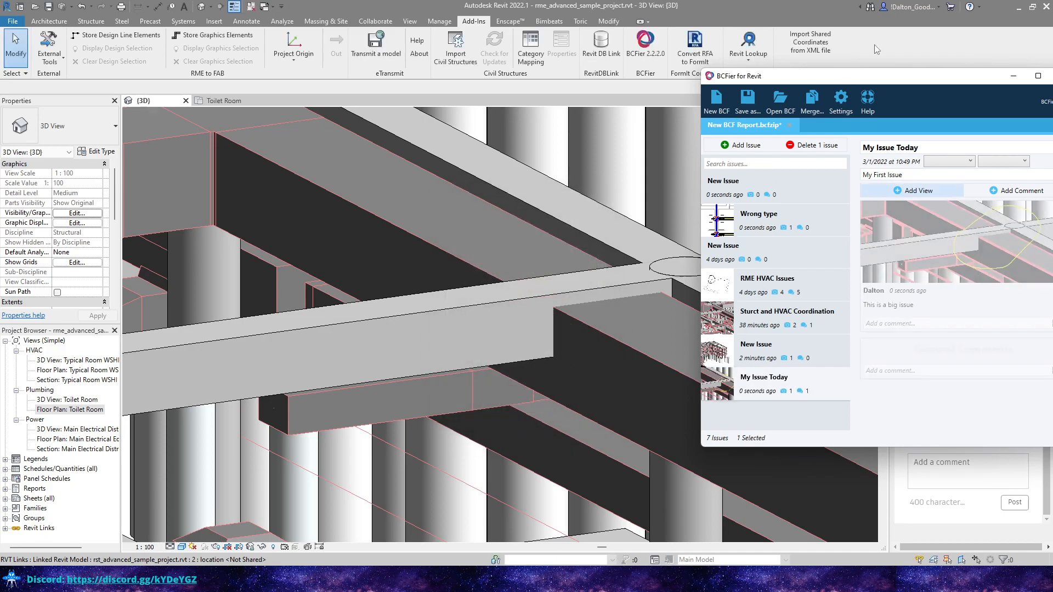
# Step: Post "General Comment" as a general comment on My Issue Today
pyautogui.moveTo(901, 81); pyautogui.dragTo(629, 48)
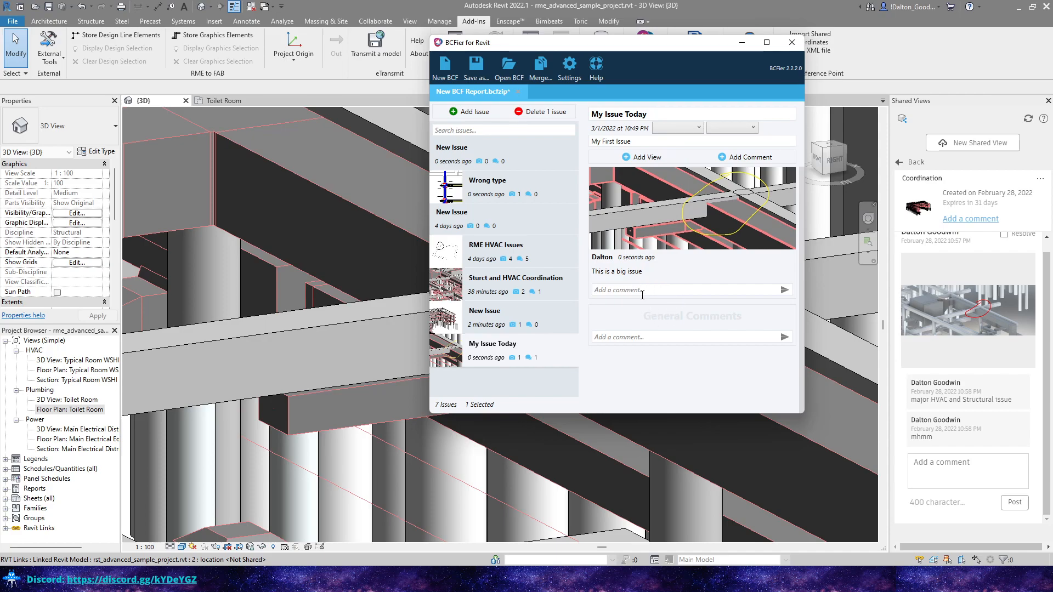
pyautogui.click(642, 293)
pyautogui.click(658, 340)
pyautogui.write('Ge')
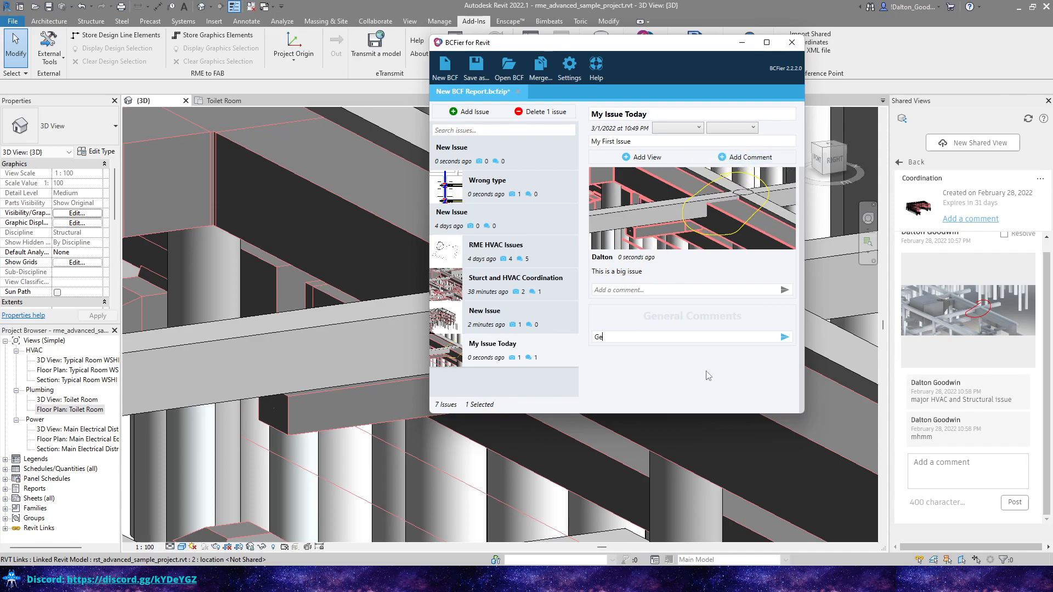
pyautogui.write('neral Coo')
pyautogui.press('Return')
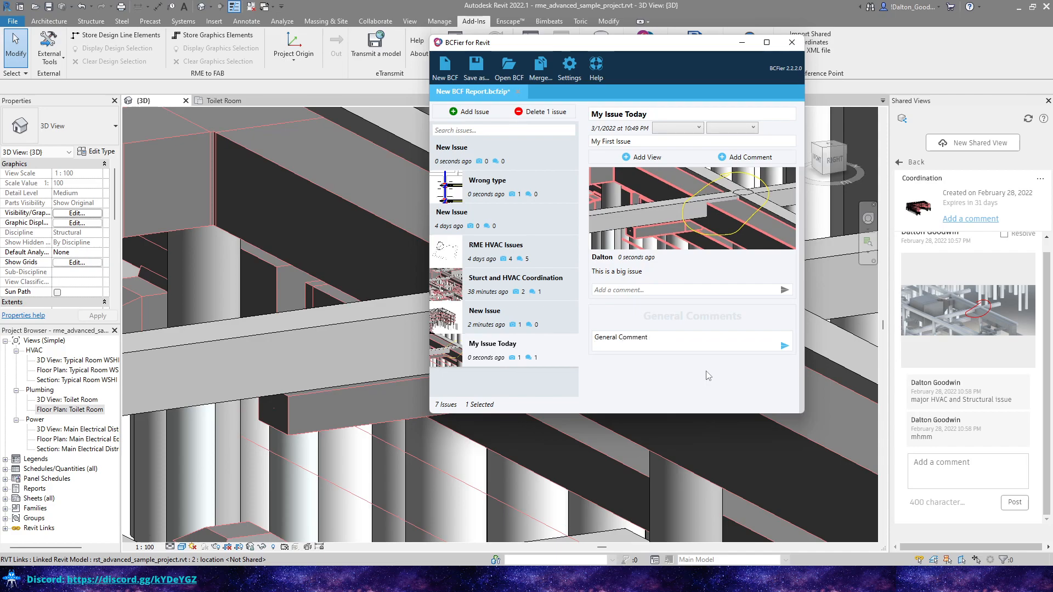
pyautogui.click(785, 345)
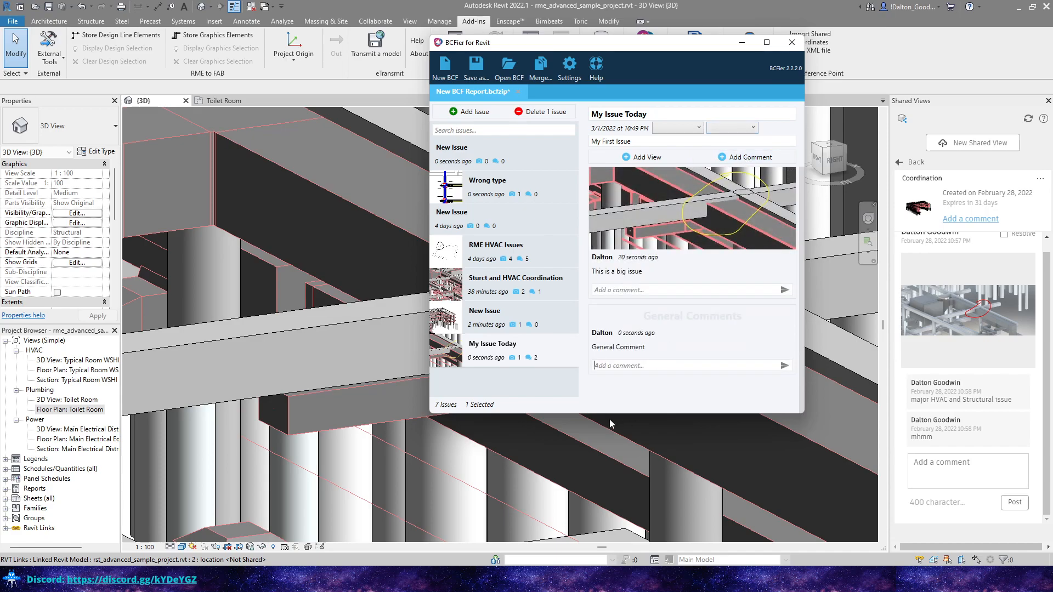
# Step: Add the current 3D view to My Issue Today as a second view, without annotation or comment
pyautogui.click(642, 157)
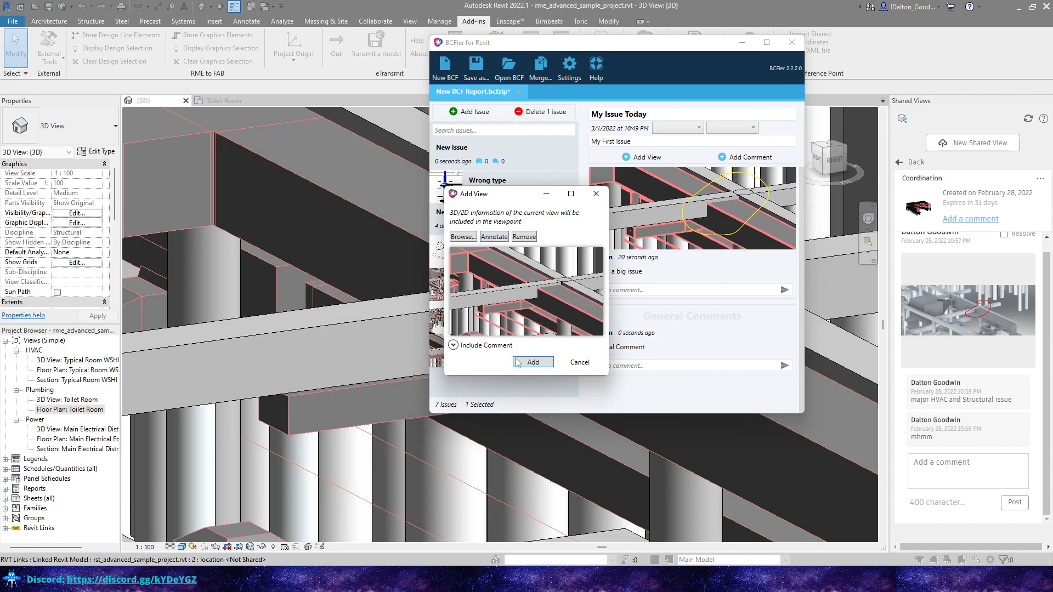
pyautogui.click(533, 363)
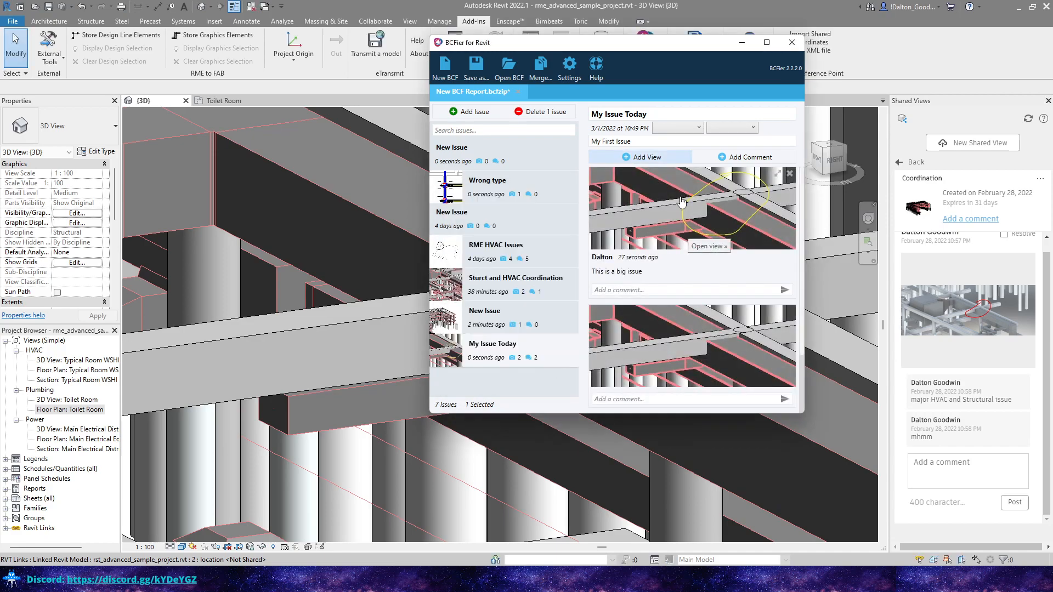
pyautogui.scroll(-3, 705, 236)
pyautogui.scroll(3, 688, 251)
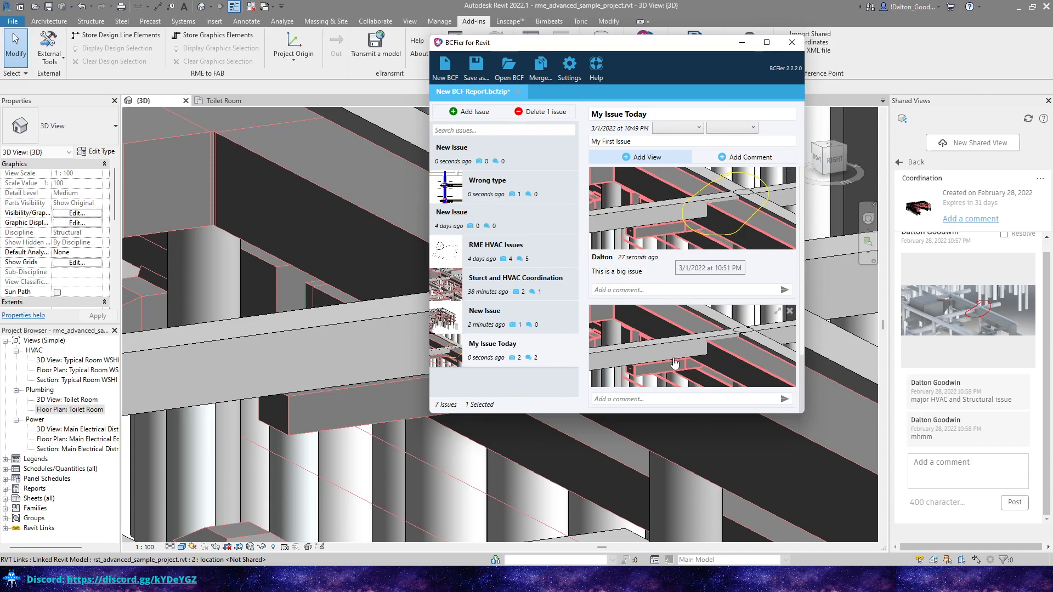
pyautogui.scroll(-2, 690, 258)
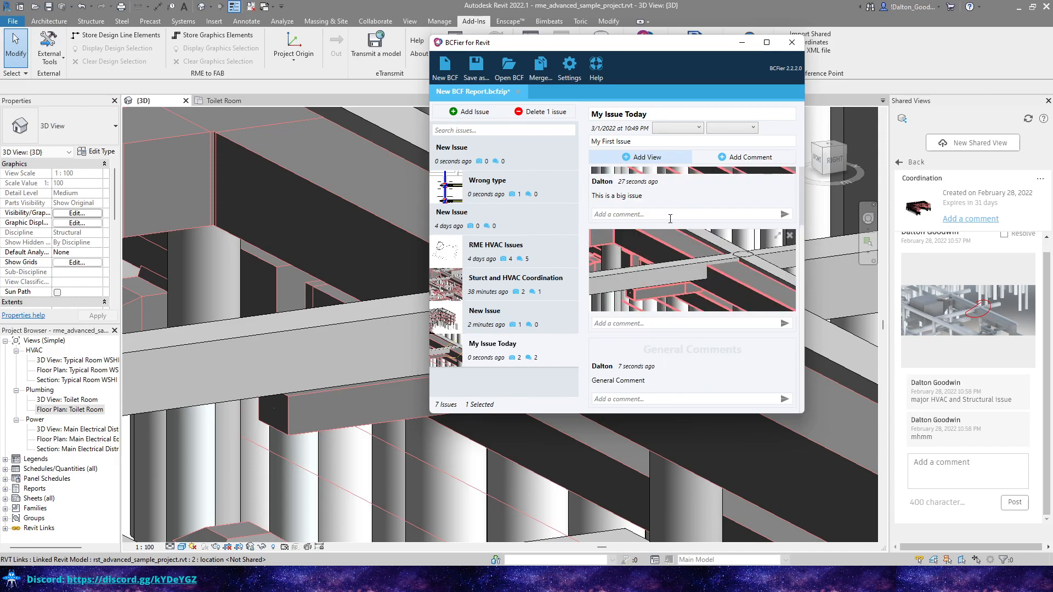
pyautogui.scroll(2, 658, 242)
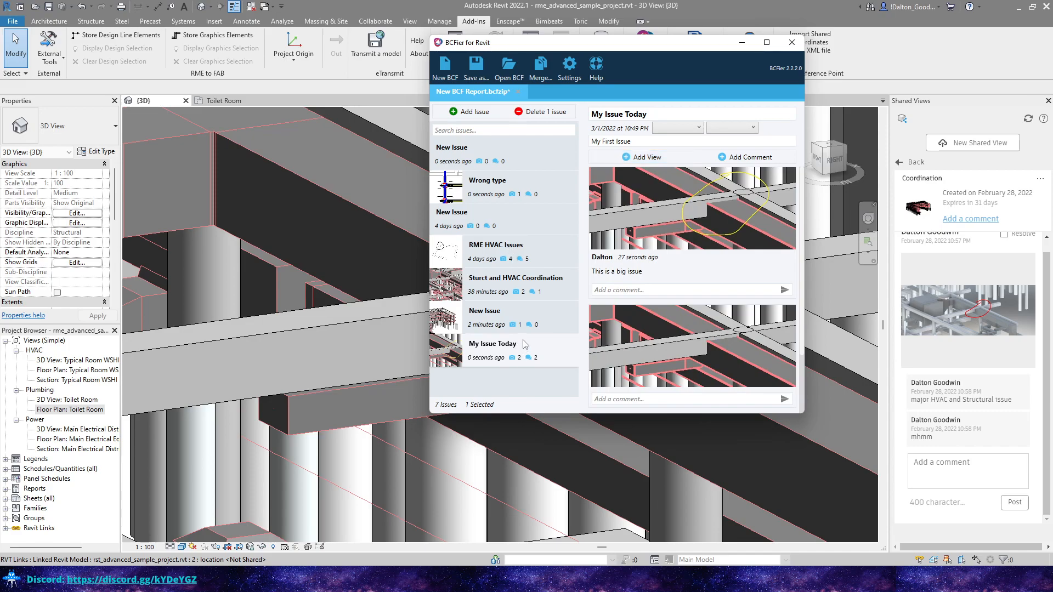
pyautogui.moveTo(795, 174)
pyautogui.click(790, 175)
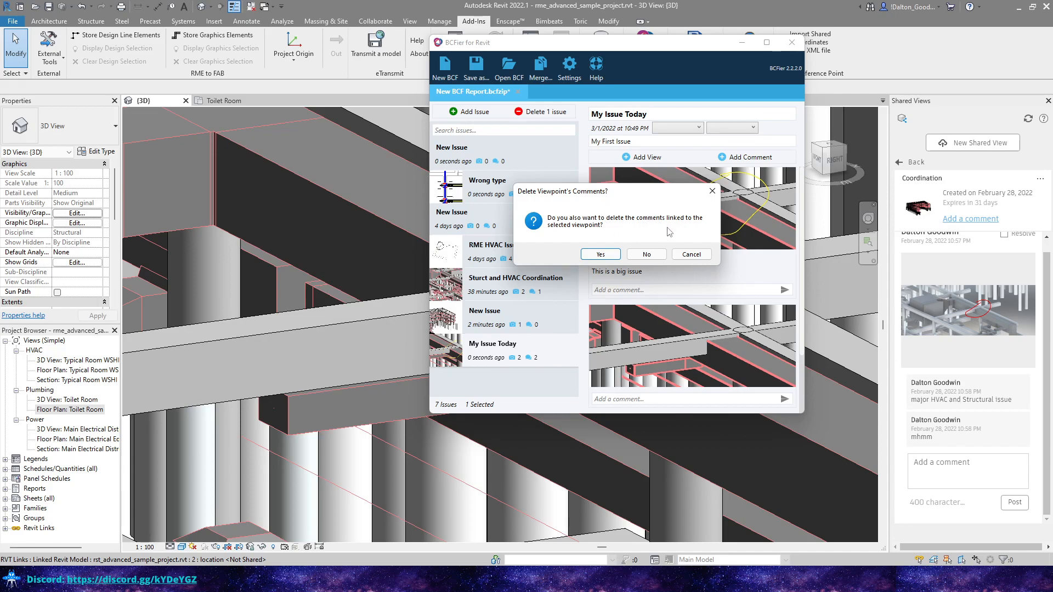
pyautogui.click(692, 254)
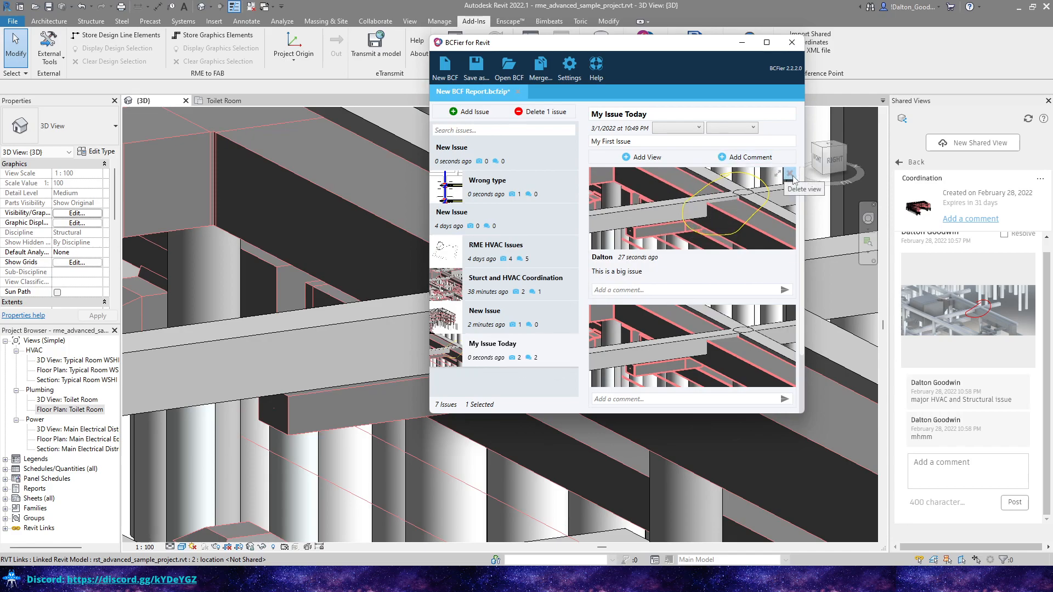
# Step: Review the views and comments of My Issue Today and compare them with the other issues, including RME HVAC Issues
pyautogui.scroll(-3, 789, 308)
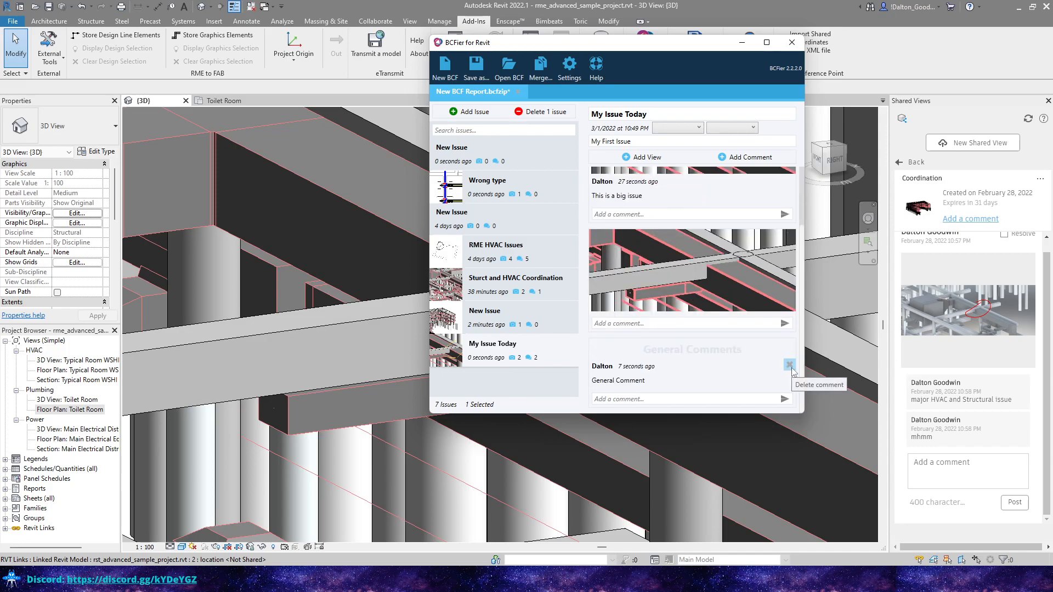
pyautogui.click(560, 312)
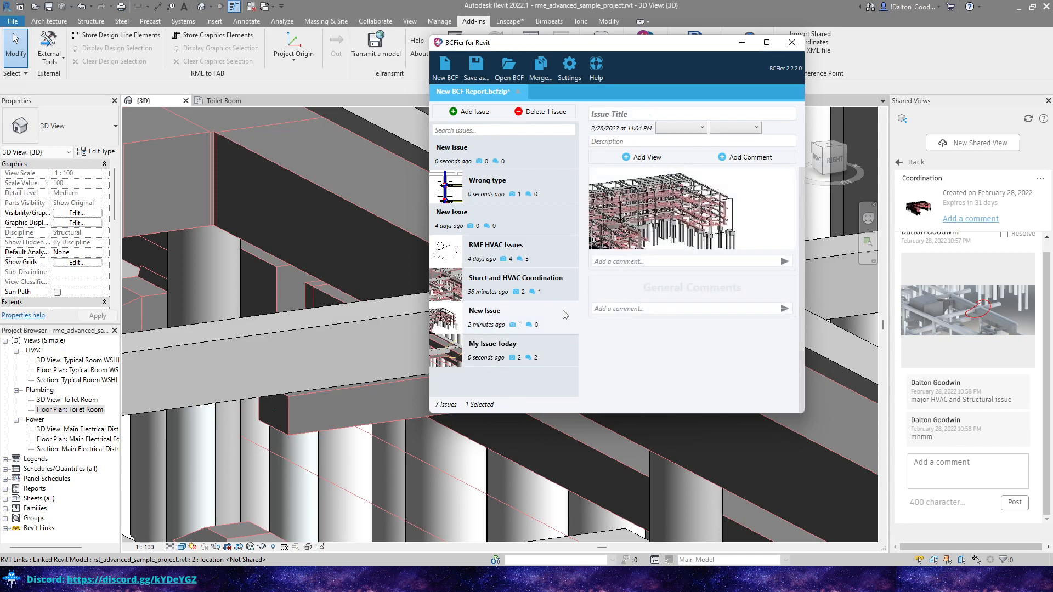
pyautogui.click(506, 348)
pyautogui.moveTo(700, 240)
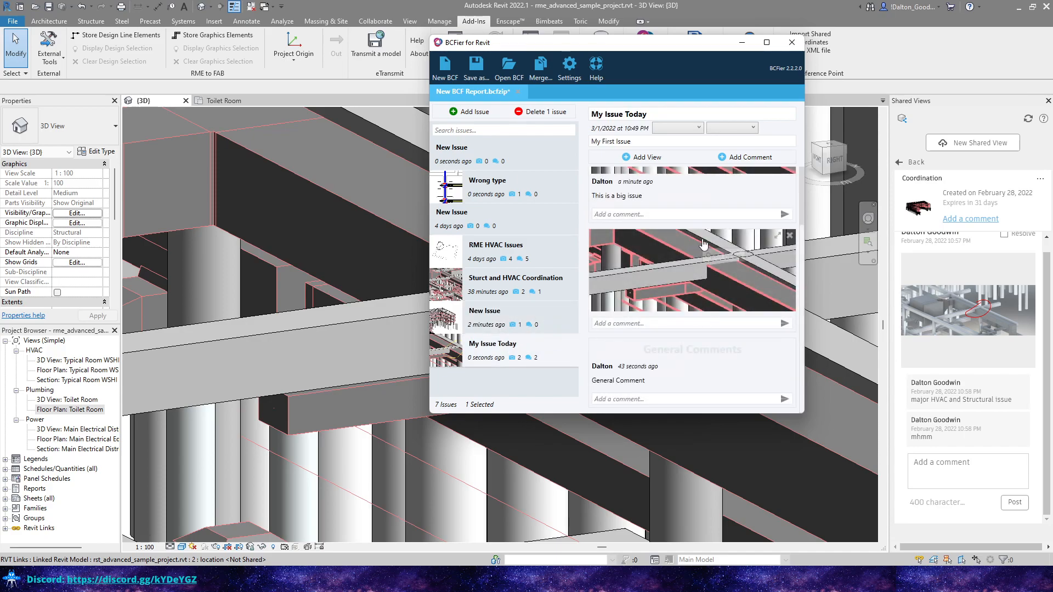
pyautogui.scroll(1, 700, 240)
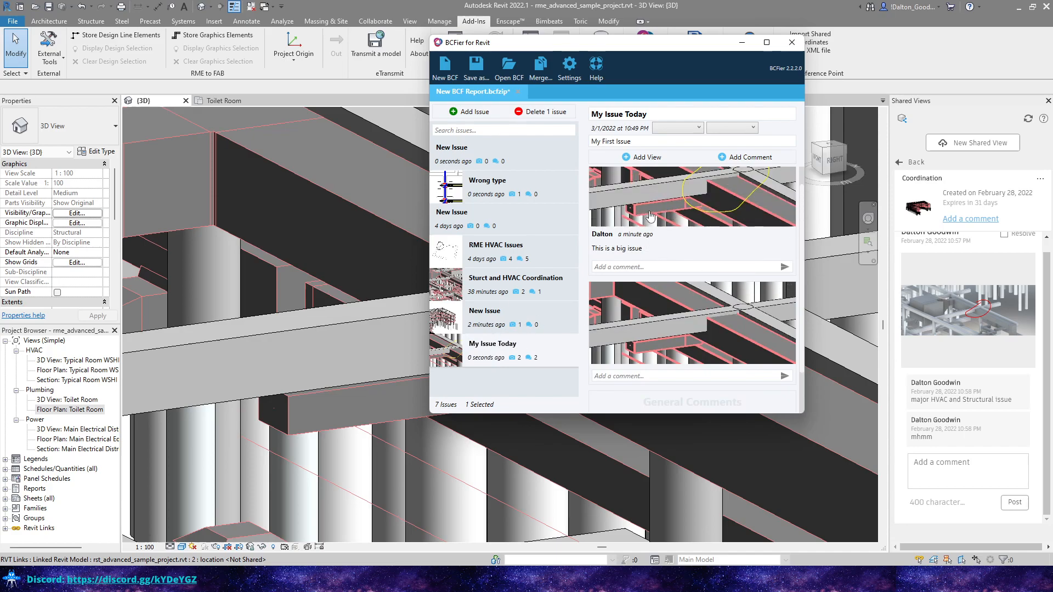
pyautogui.scroll(-1, 650, 217)
pyautogui.moveTo(690, 294)
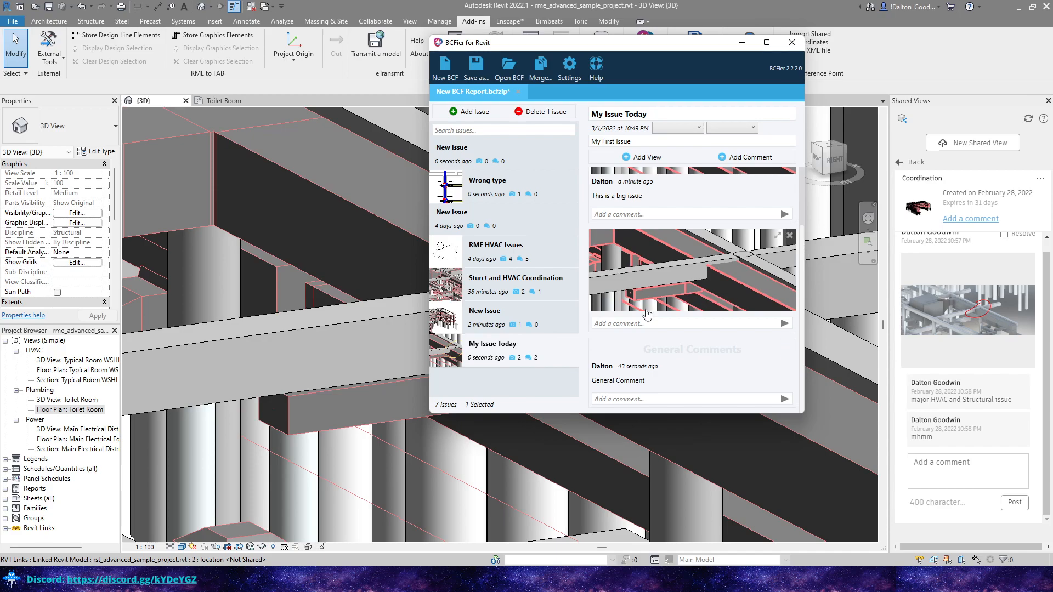
pyautogui.click(493, 316)
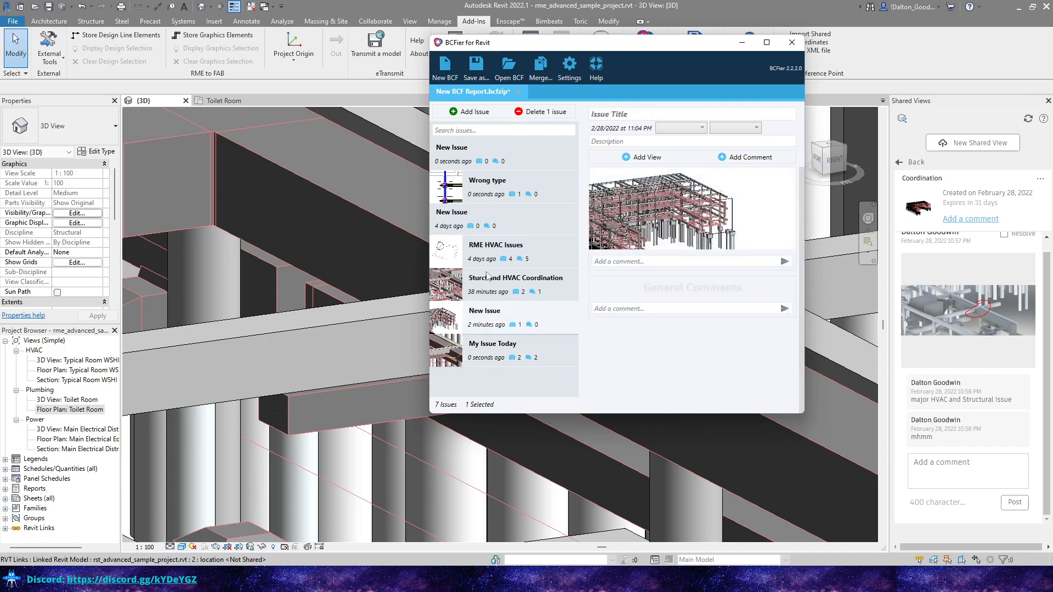
pyautogui.click(482, 259)
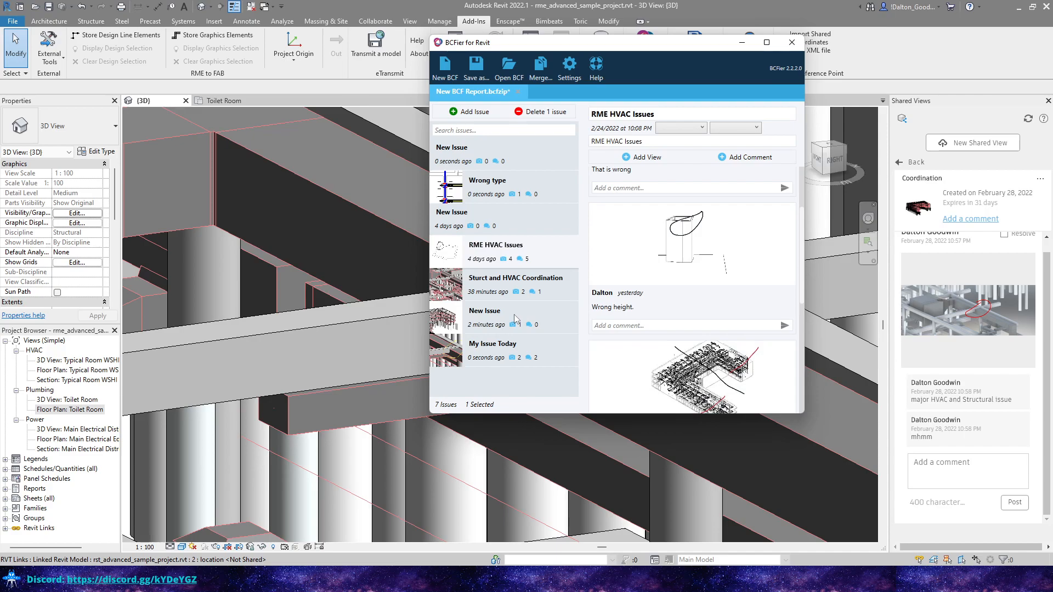
pyautogui.click(486, 347)
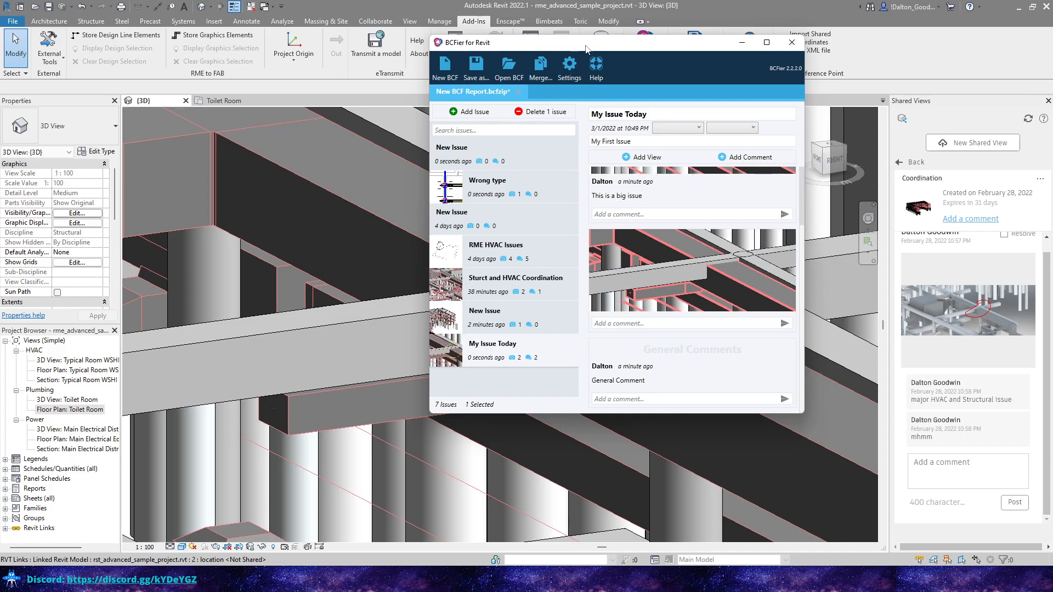
pyautogui.moveTo(687, 266)
pyautogui.scroll(2, 692, 210)
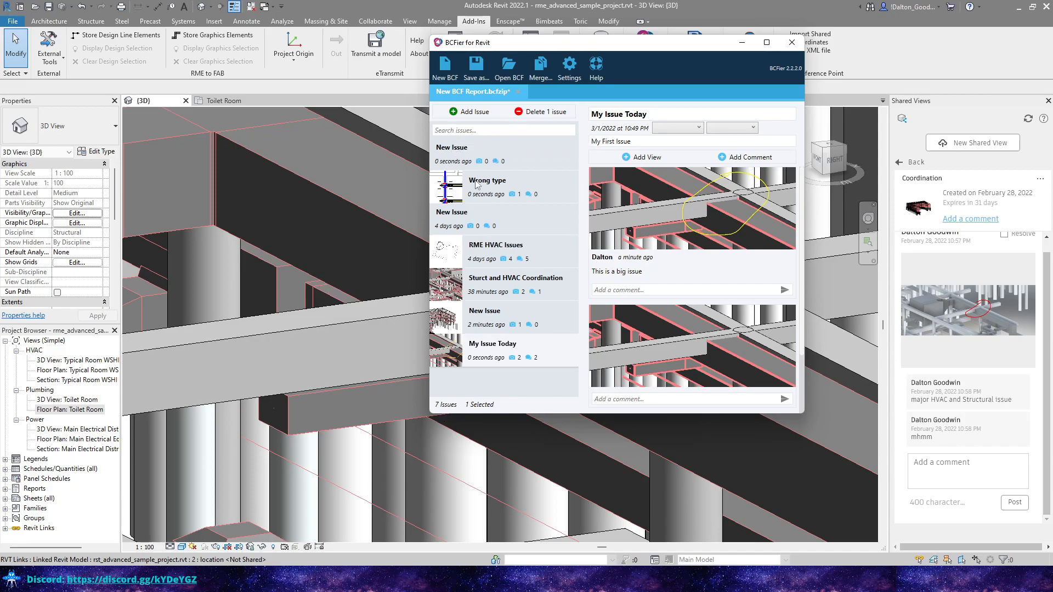
pyautogui.click(461, 130)
pyautogui.click(528, 250)
pyautogui.click(538, 351)
# Step: Save the modified report under the new name "New BCF Report 1.bcfzip" in the BCFier folder
pyautogui.moveTo(606, 46); pyautogui.dragTo(608, 82)
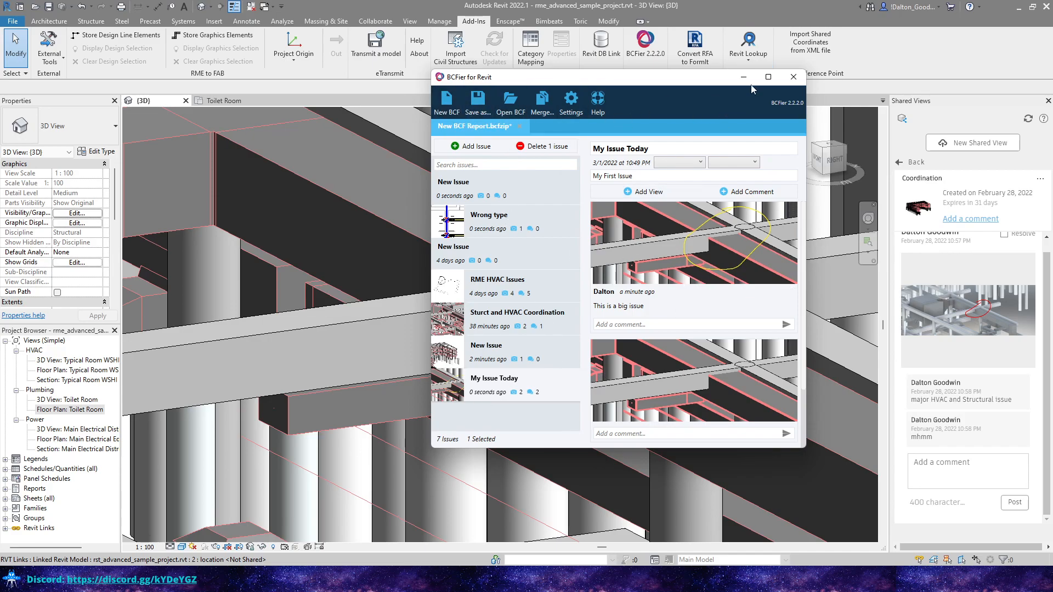
pyautogui.click(793, 76)
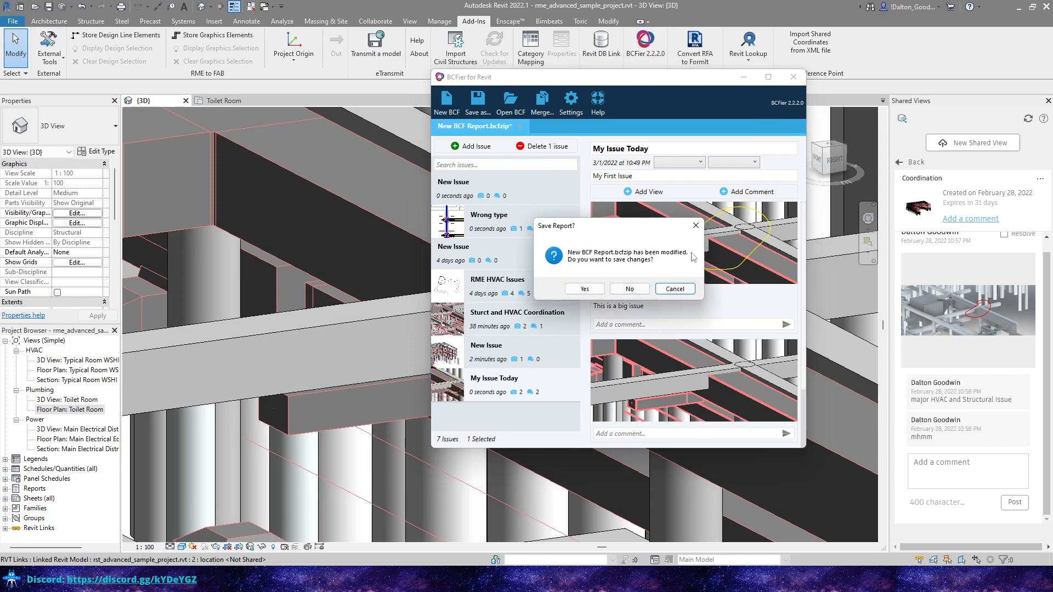
pyautogui.click(585, 289)
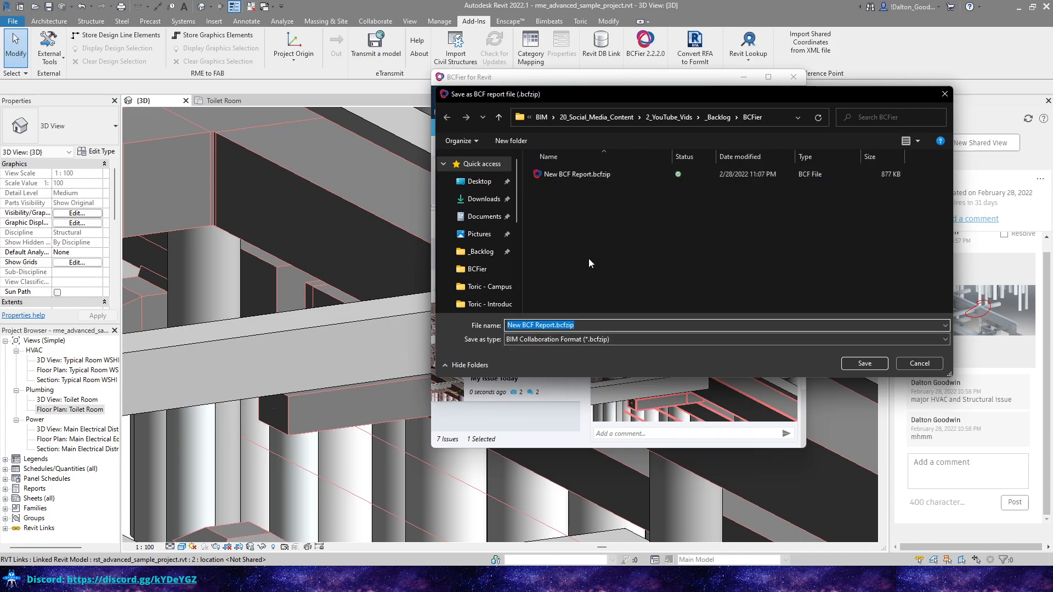
pyautogui.click(578, 174)
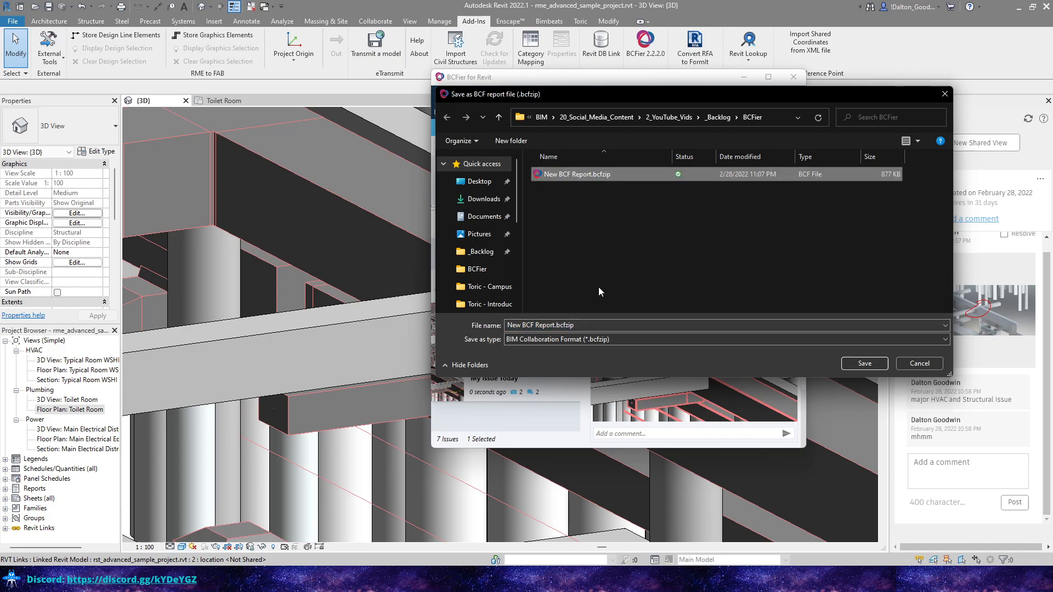
pyautogui.click(555, 326)
pyautogui.click(556, 325)
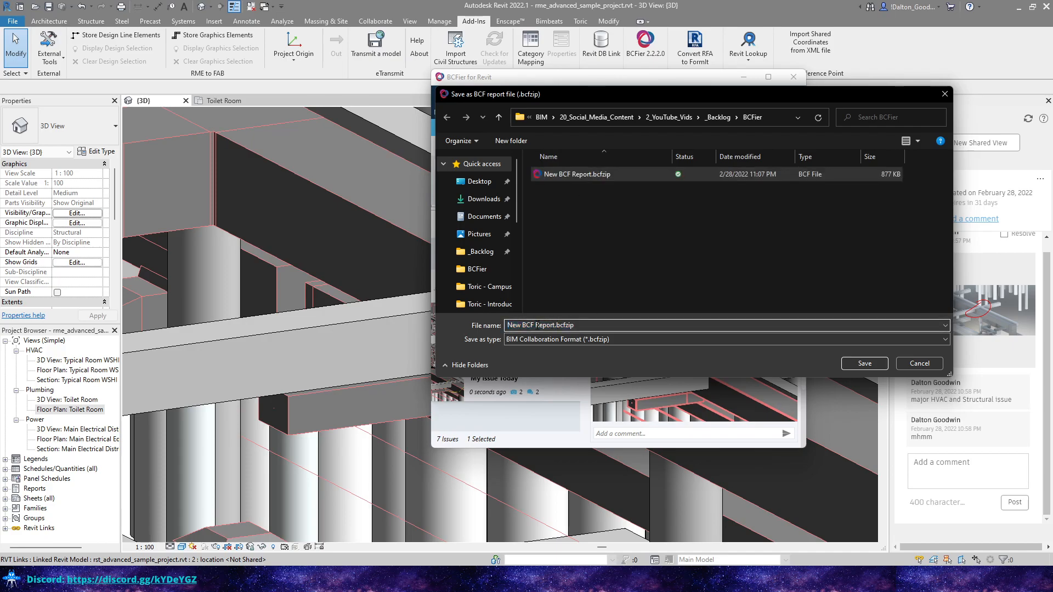
pyautogui.moveTo(556, 325); pyautogui.dragTo(466, 331)
pyautogui.press('Right')
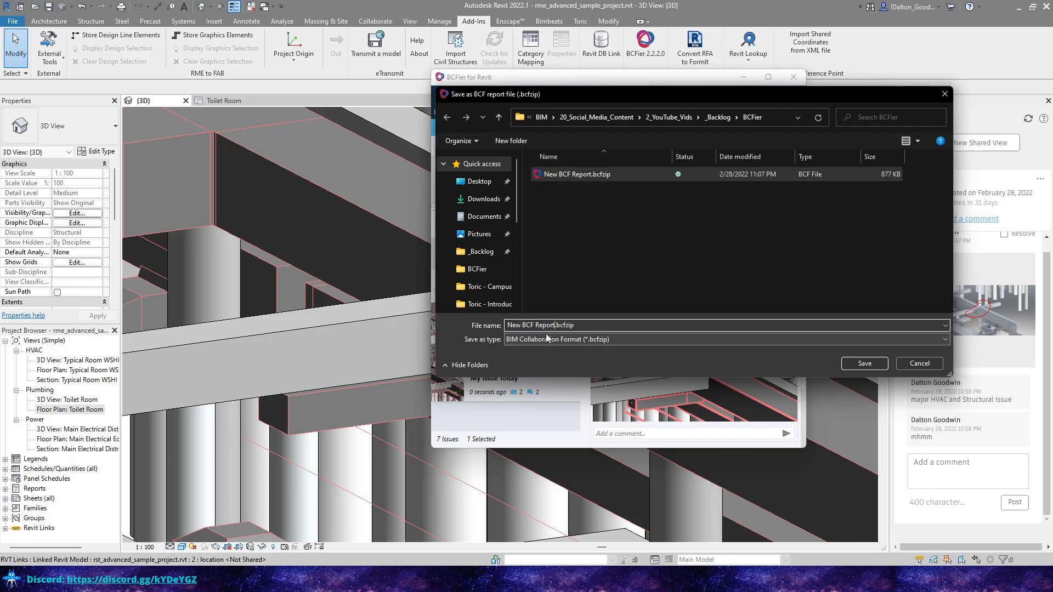
pyautogui.write('1')
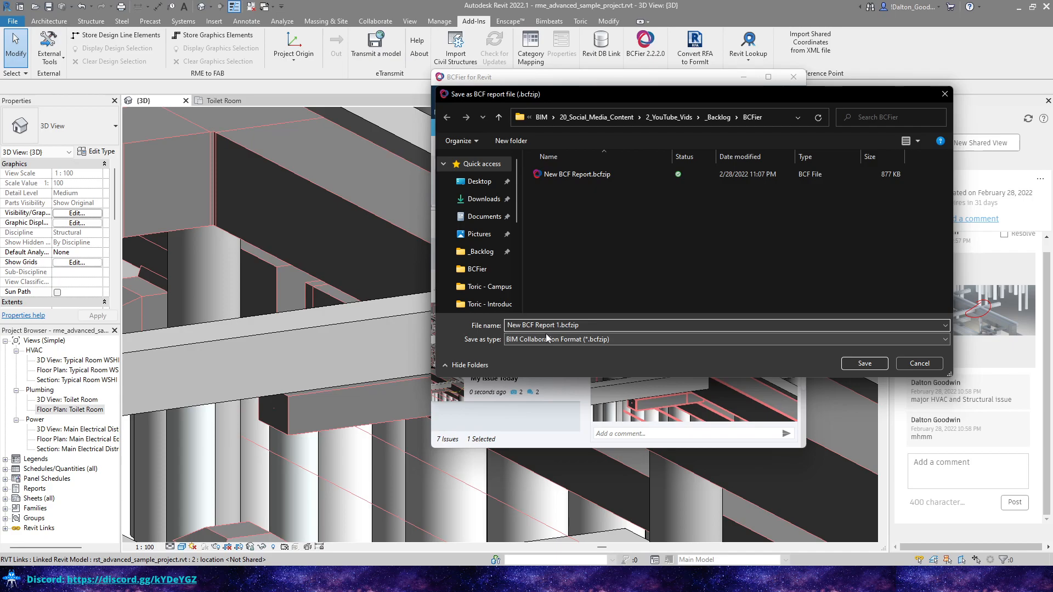
pyautogui.click(864, 364)
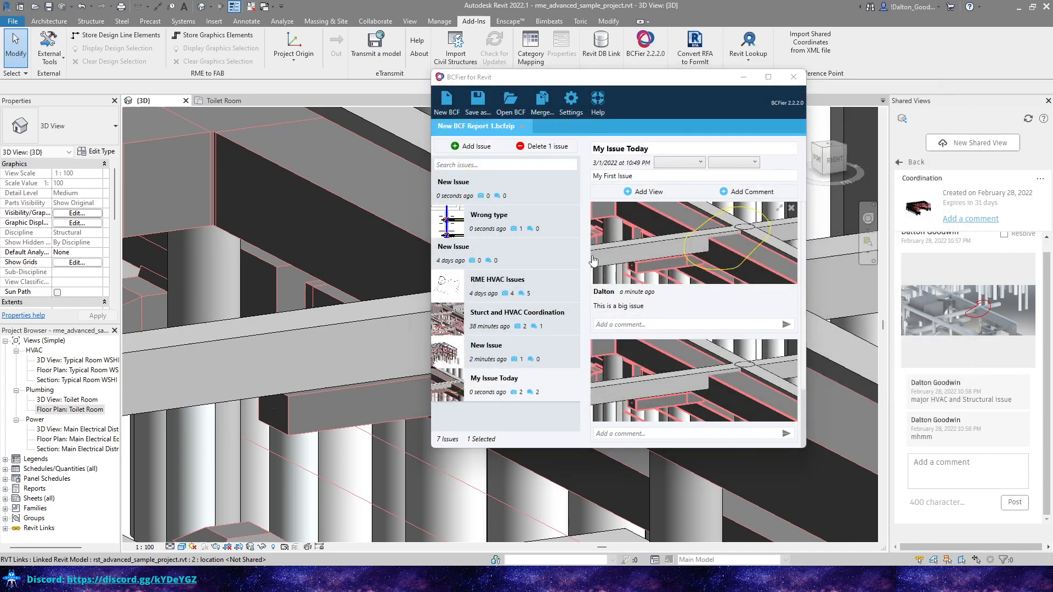
# Step: Merge a saved BCF report file into New BCF Report 1.bcfzip
pyautogui.click(541, 104)
pyautogui.moveTo(618, 107); pyautogui.dragTo(709, 82)
pyautogui.click(675, 198)
pyautogui.click(948, 354)
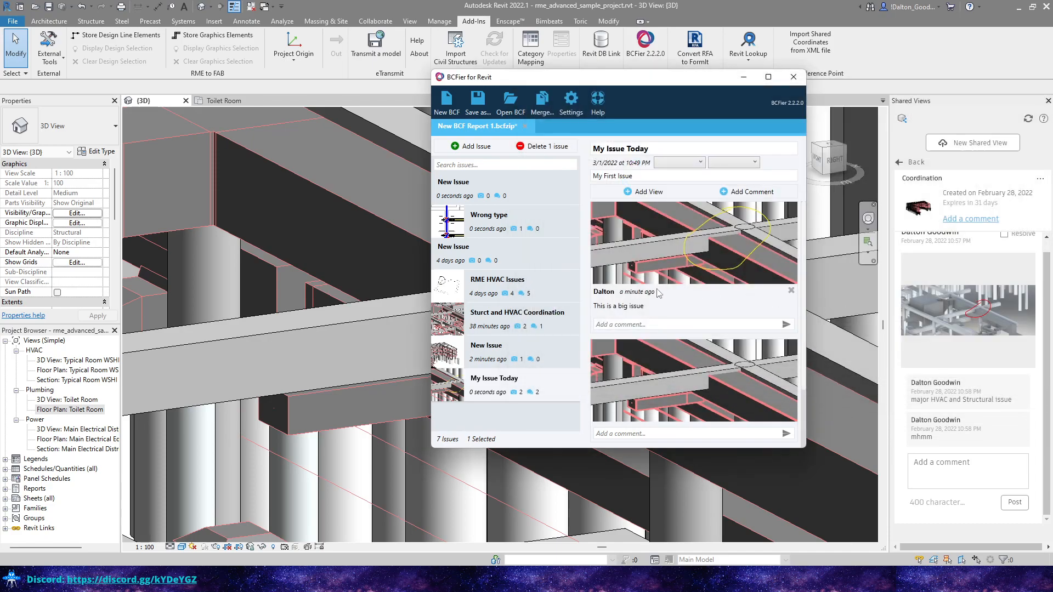
# Step: Close BCFier and discard the unsaved changes to New BCF Report 1.bcfzip
pyautogui.moveTo(601, 77); pyautogui.dragTo(561, 76)
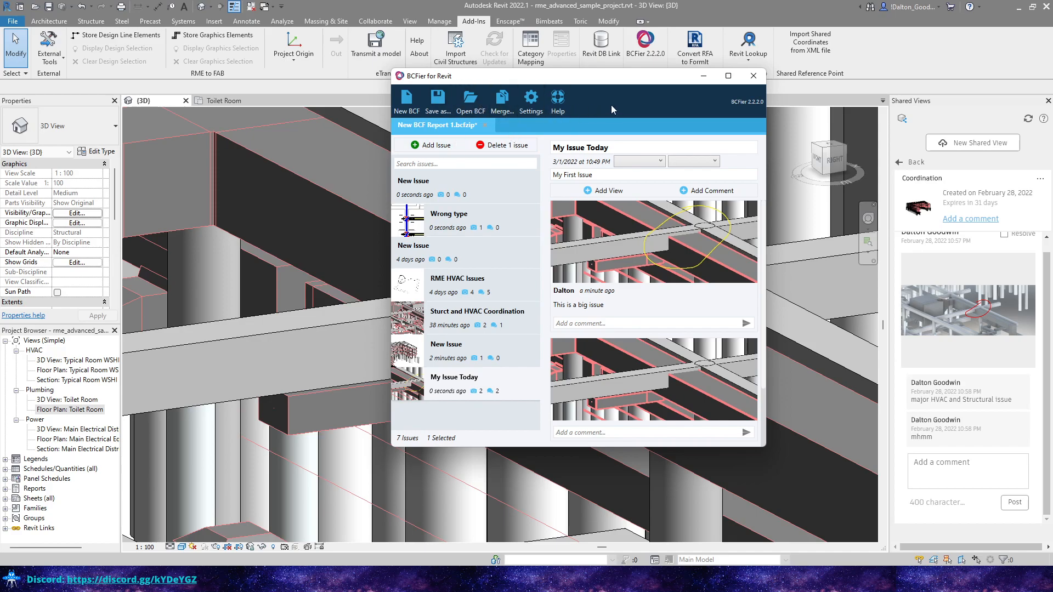
pyautogui.click(754, 77)
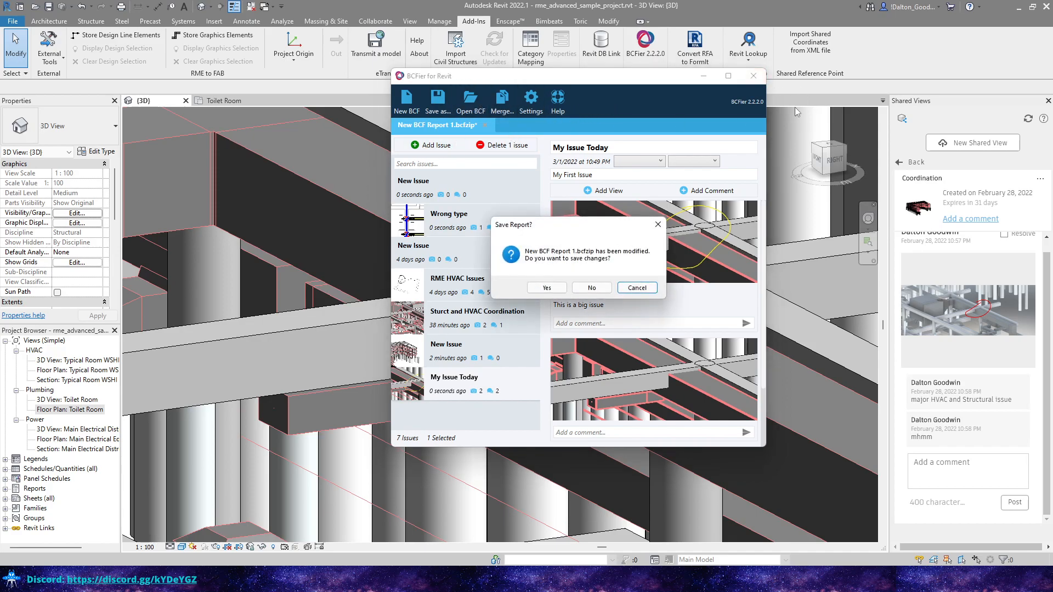
pyautogui.click(588, 290)
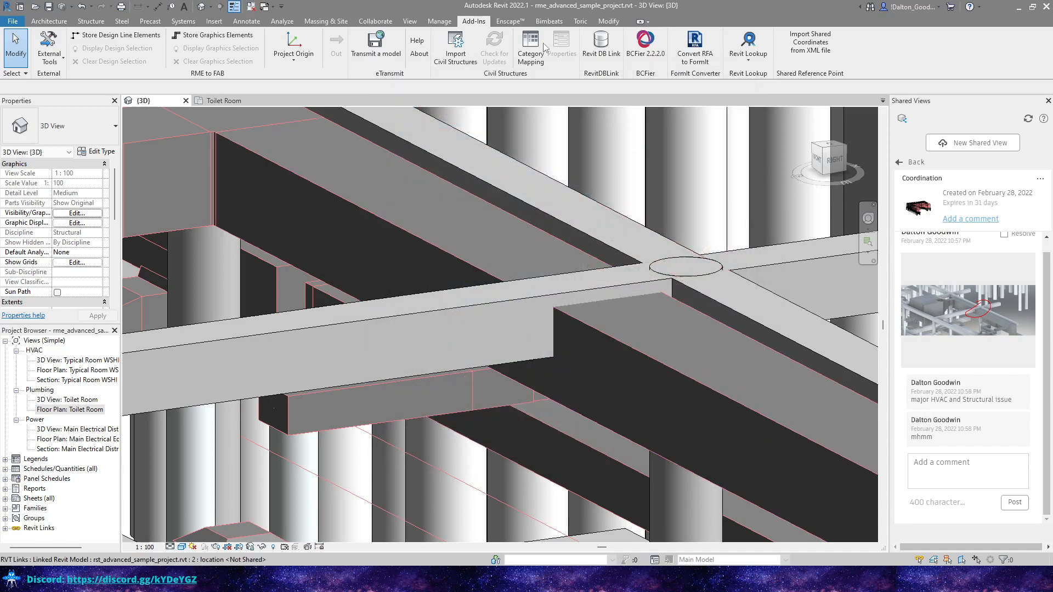
pyautogui.click(645, 46)
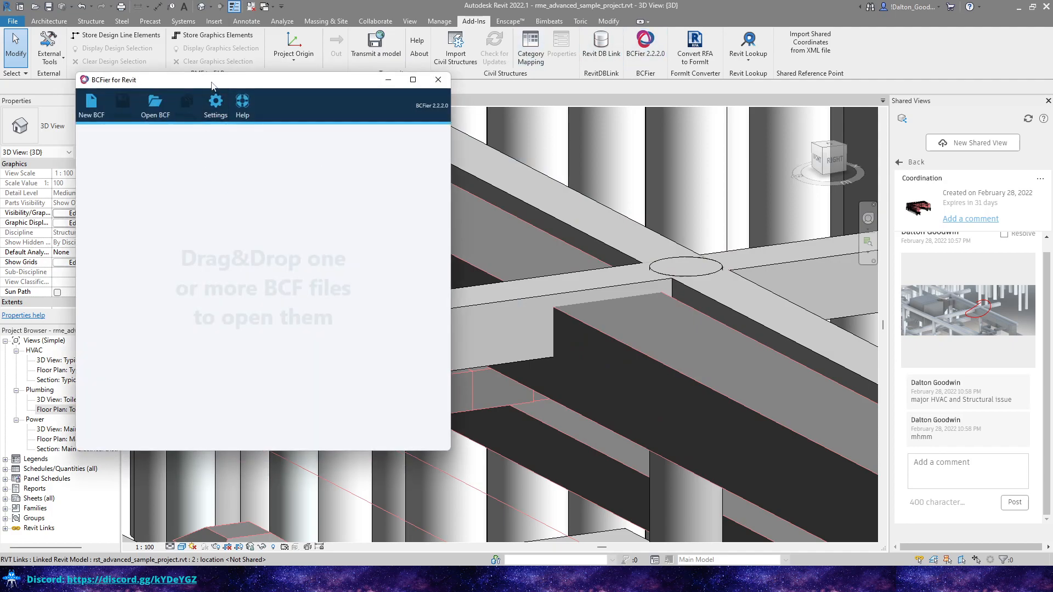
pyautogui.moveTo(213, 85); pyautogui.dragTo(487, 78)
pyautogui.click(365, 99)
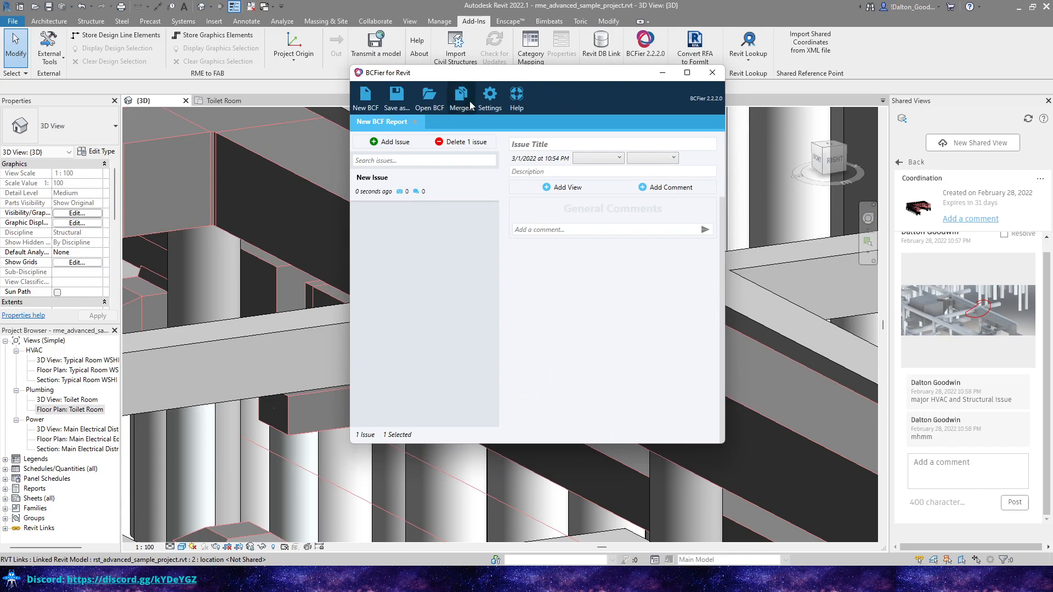
pyautogui.click(713, 72)
# Step: Orbit the 3D model to the building's outer side and frame the curved steel canopy and its trusses close up
pyautogui.scroll(-10, 624, 243)
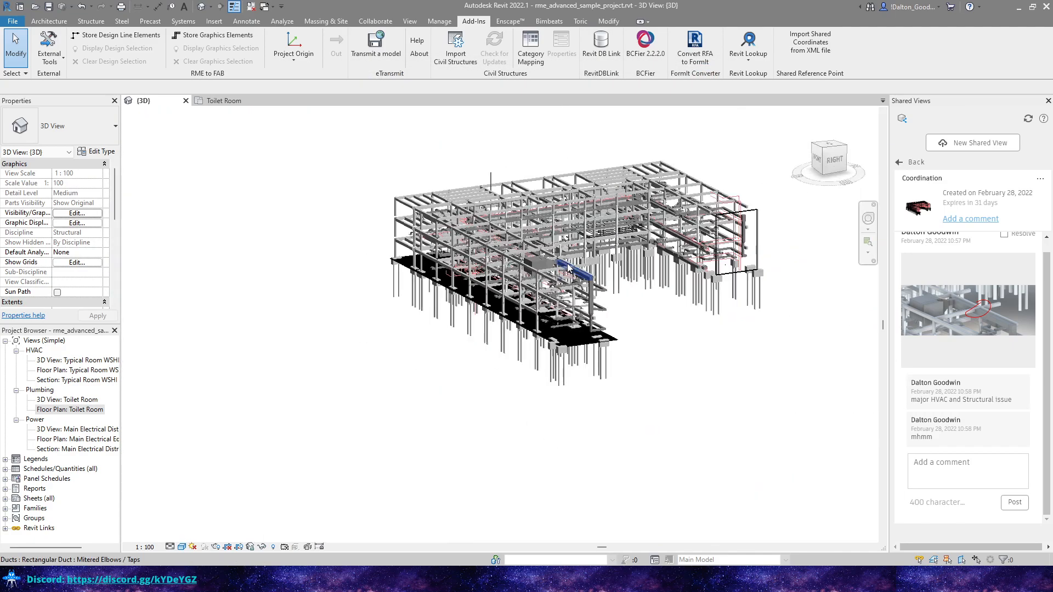
pyautogui.keyDown('shift'); pyautogui.moveTo(624, 244); pyautogui.dragTo(705, 283, button='middle'); pyautogui.keyUp('shift')
pyautogui.scroll(6, 499, 269)
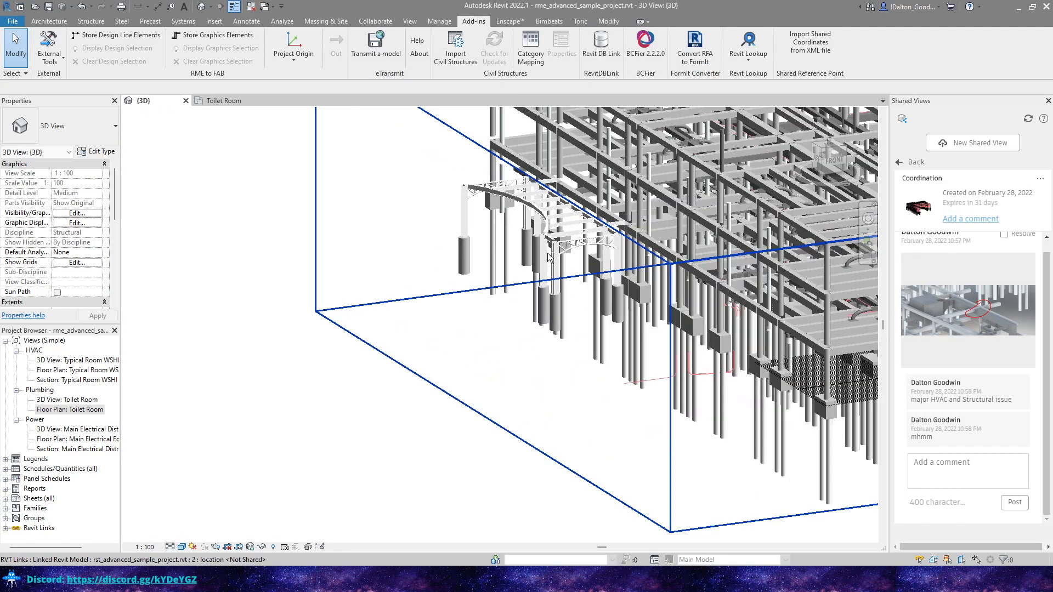
pyautogui.keyDown('shift'); pyautogui.moveTo(516, 257); pyautogui.dragTo(582, 236, button='middle'); pyautogui.keyUp('shift')
pyautogui.scroll(2, 467, 337)
pyautogui.scroll(5, 467, 337)
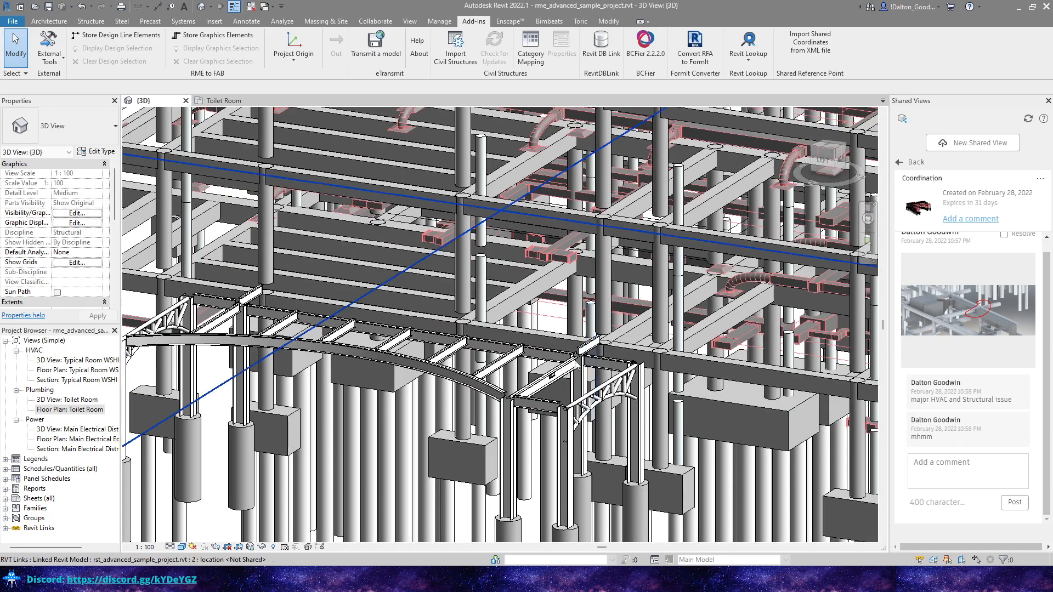
pyautogui.scroll(3, 605, 364)
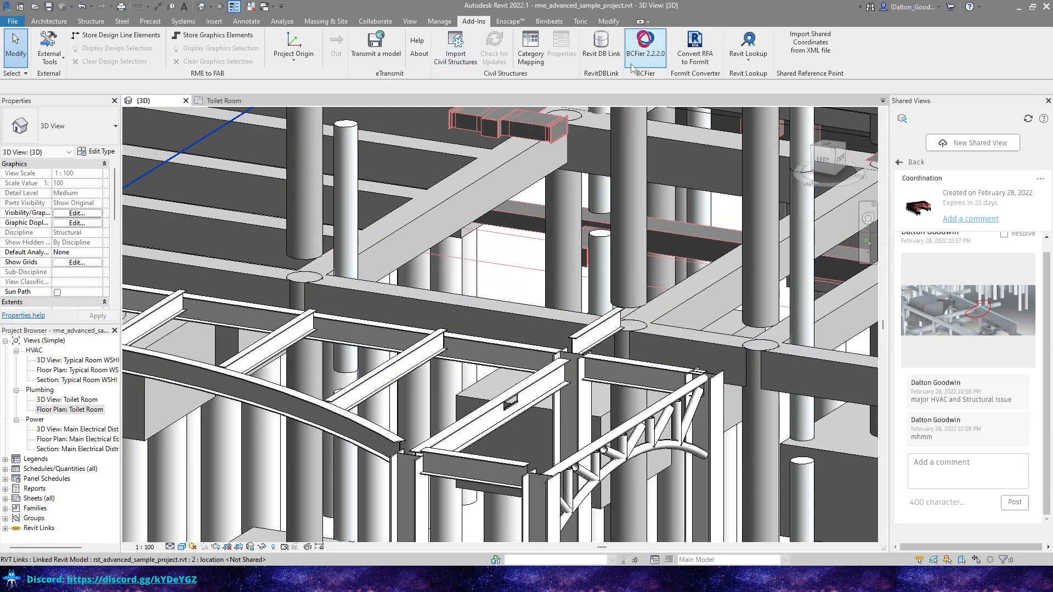
# Step: Reopen BCFier beside the framed canopy and start a new BCF report
pyautogui.click(645, 44)
pyautogui.moveTo(224, 89); pyautogui.dragTo(765, 94)
pyautogui.click(646, 125)
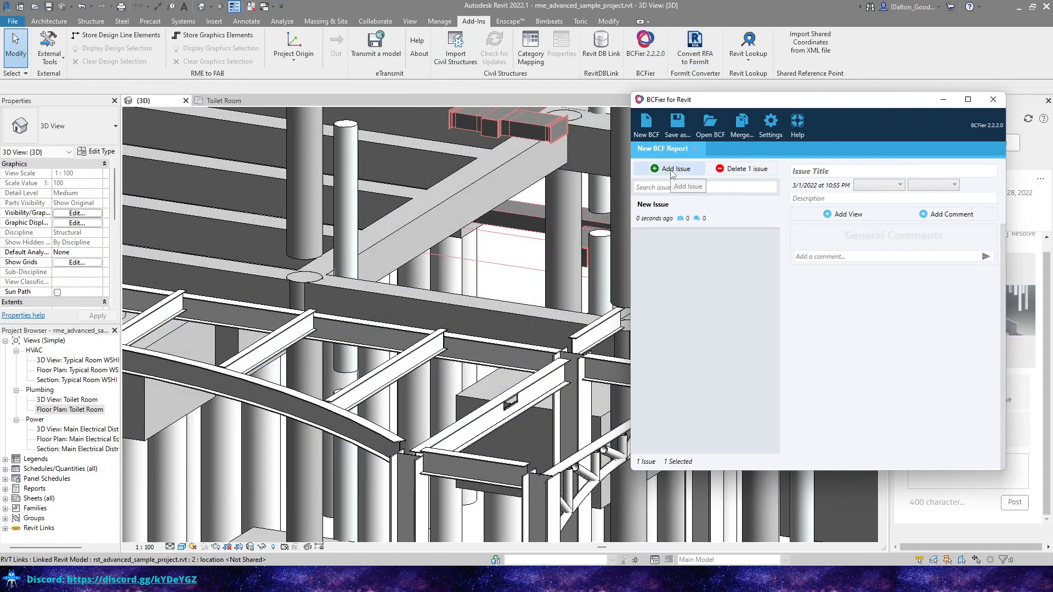
# Step: Add issues to the new BCF report and delete the surplus empty ones, keeping a single issue
pyautogui.click(672, 169)
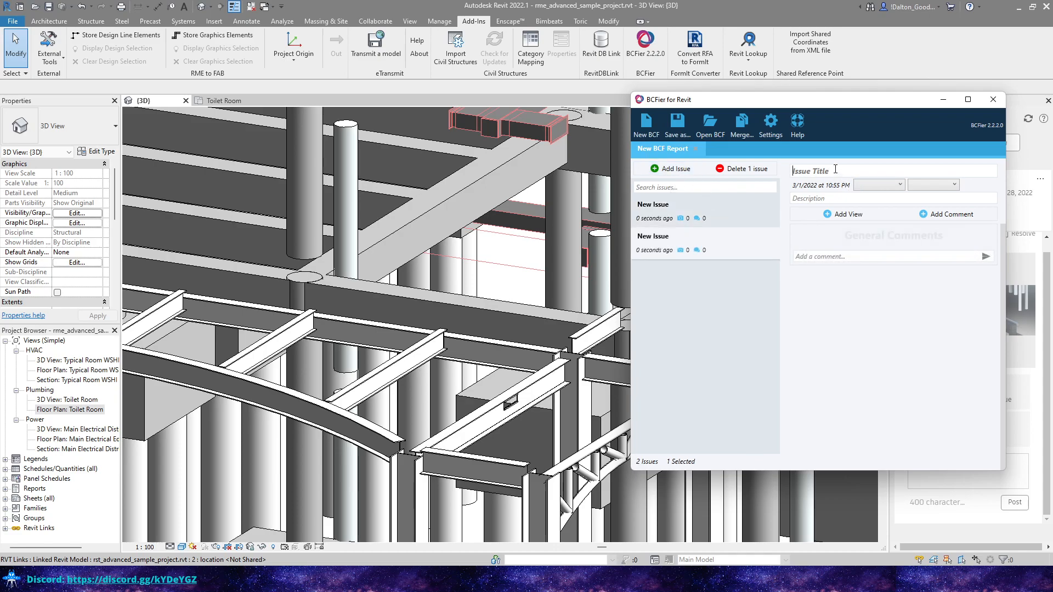
pyautogui.click(744, 174)
pyautogui.click(822, 317)
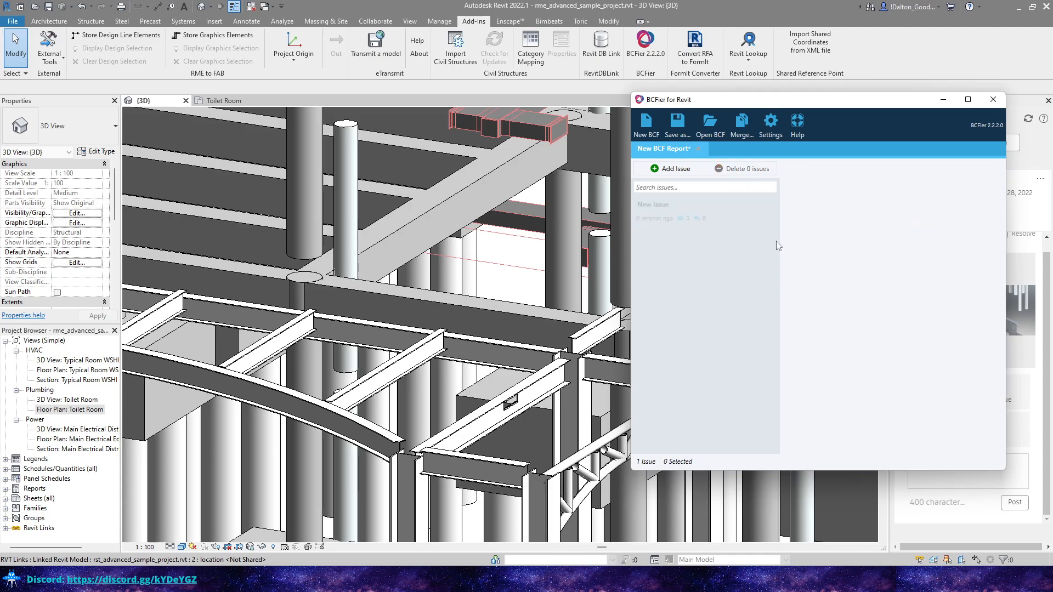
pyautogui.click(672, 169)
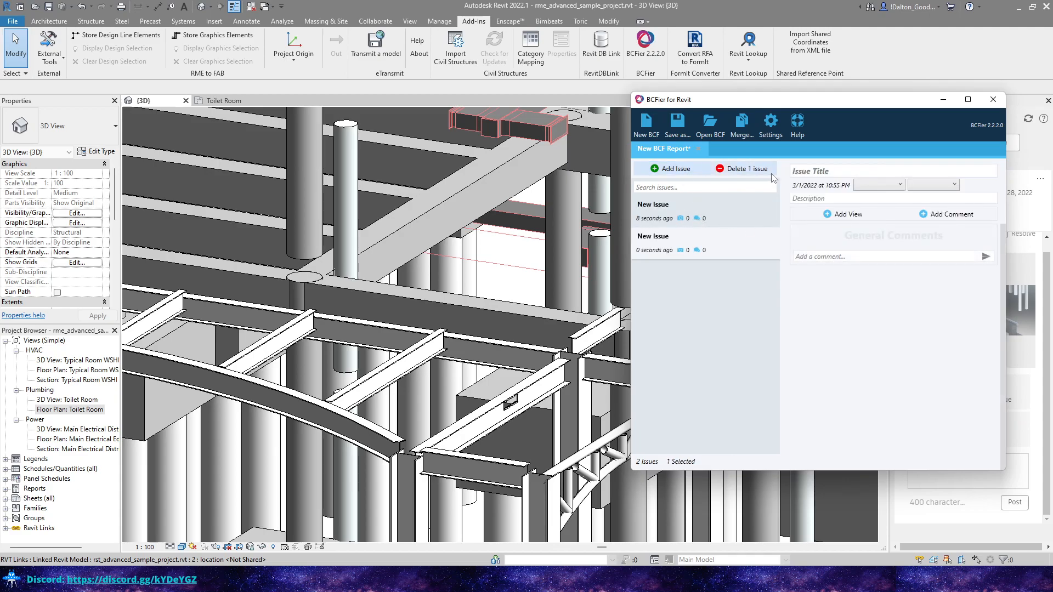
pyautogui.click(746, 169)
pyautogui.click(824, 310)
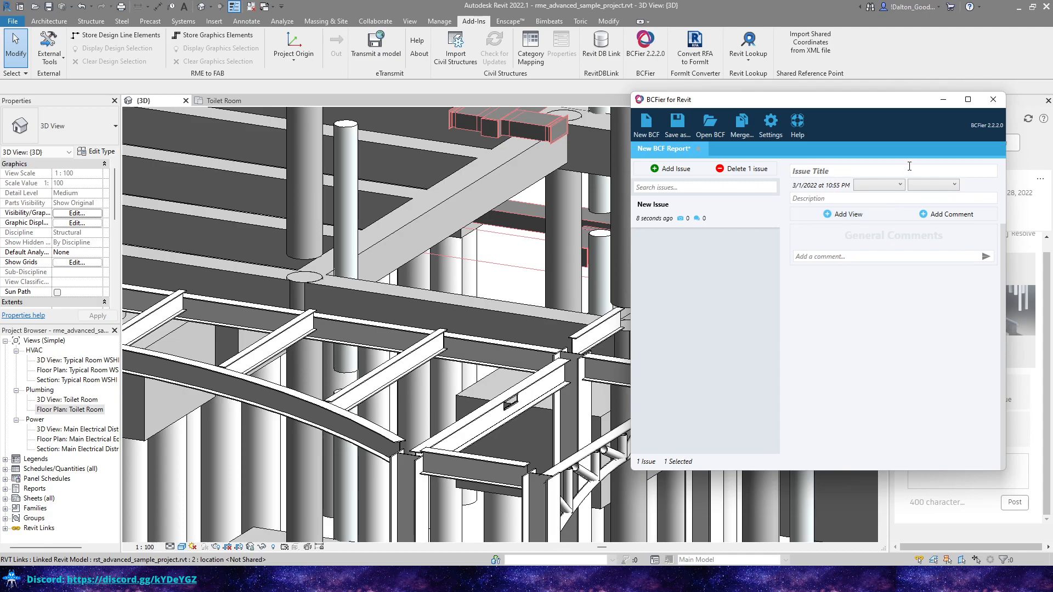
# Step: Title the issue "Issue 1" with the description "Test" and attach the current 3D view of the steel canopy
pyautogui.write('I')
pyautogui.write('ssue')
pyautogui.write('Test')
pyautogui.click(845, 214)
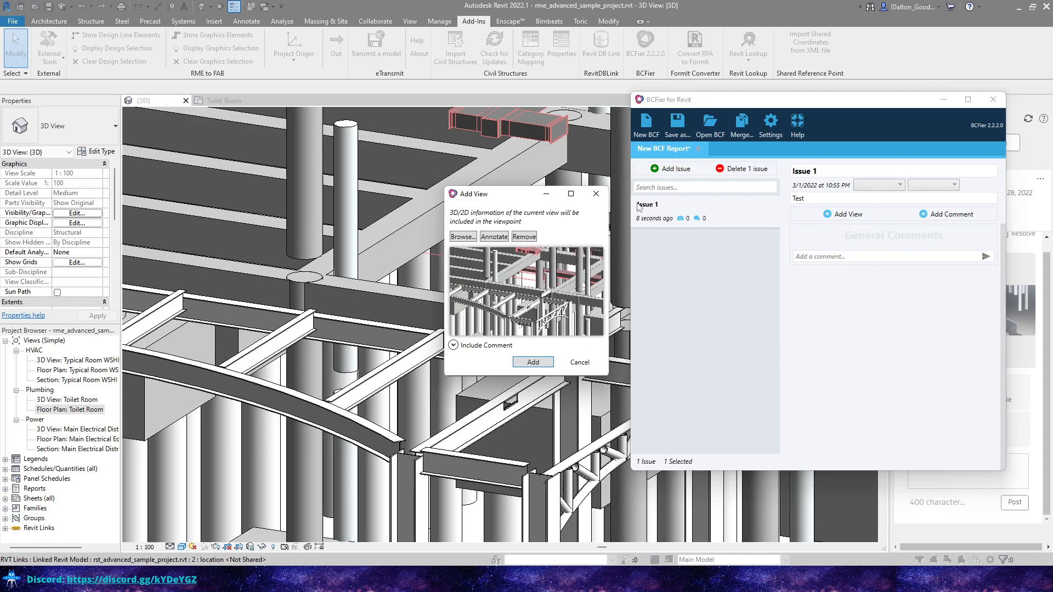
pyautogui.click(549, 362)
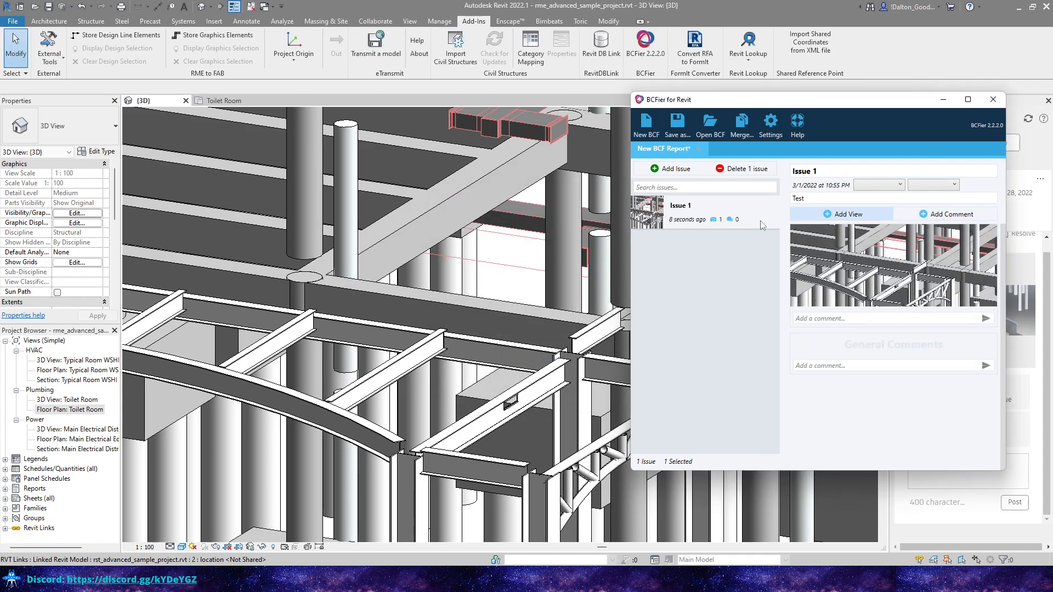
# Step: Post "Comment" on the attached view and "Other Comment" as a general comment on Issue 1
pyautogui.click(862, 327)
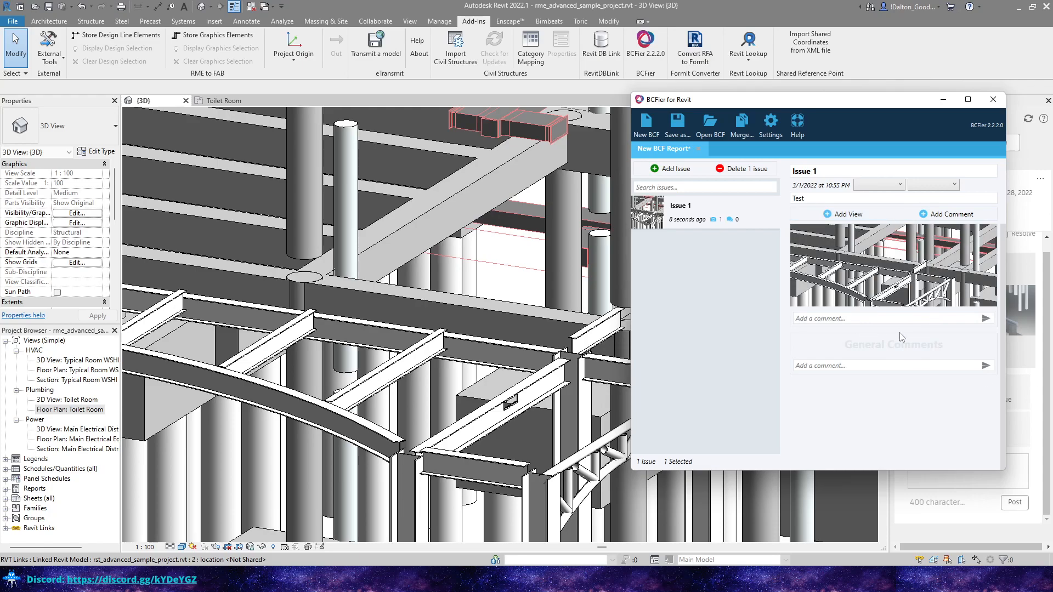
pyautogui.write('Co')
pyautogui.write('O')
pyautogui.click(985, 320)
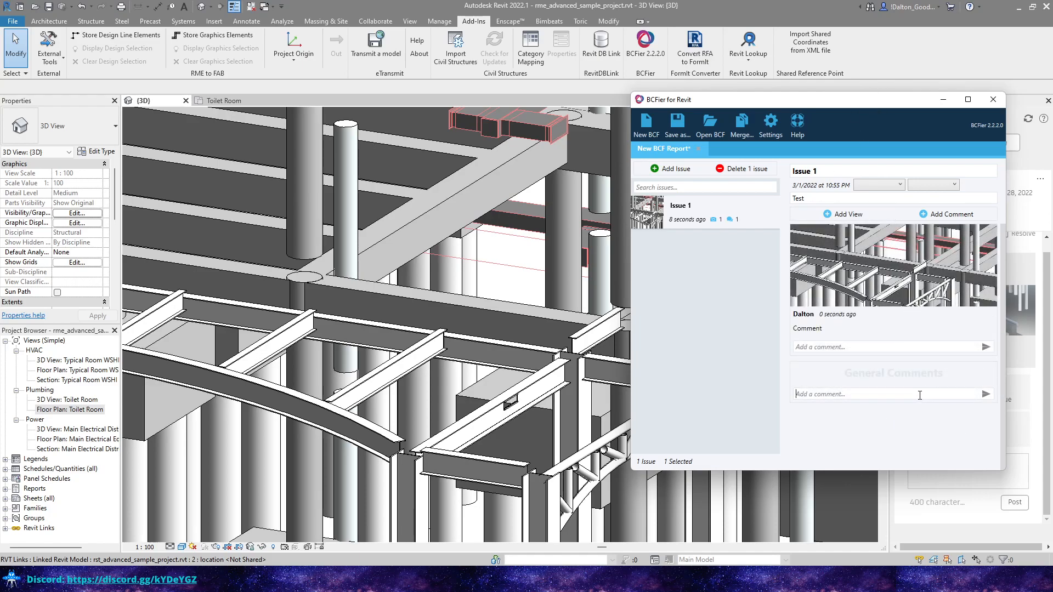
pyautogui.write('Other Comment')
pyautogui.click(985, 394)
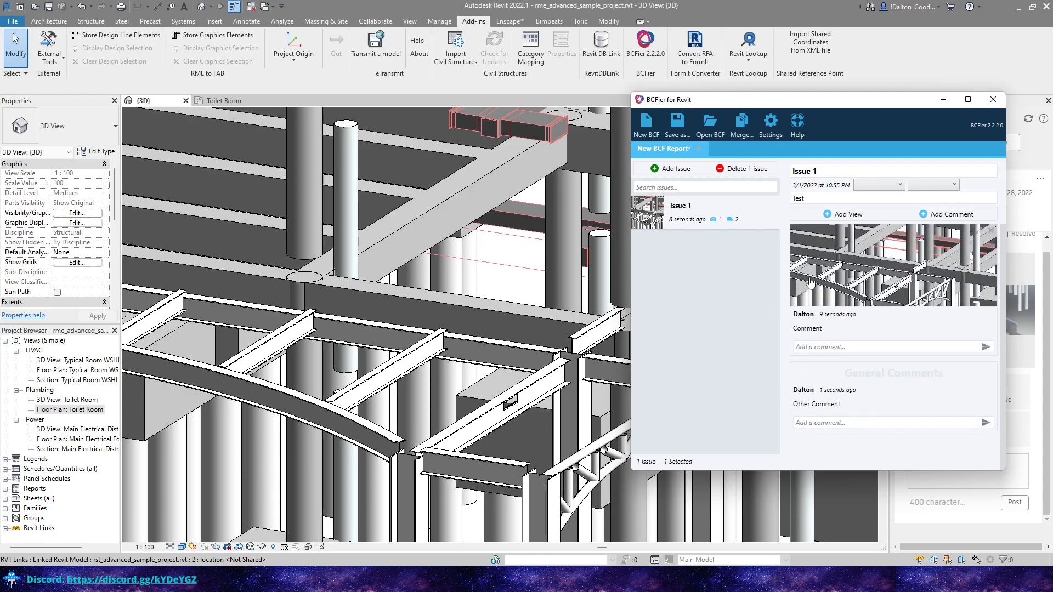
# Step: Save the report as New BCF Report DG.bcfzip in the BCFier folder
pyautogui.moveTo(789, 107); pyautogui.dragTo(529, 115)
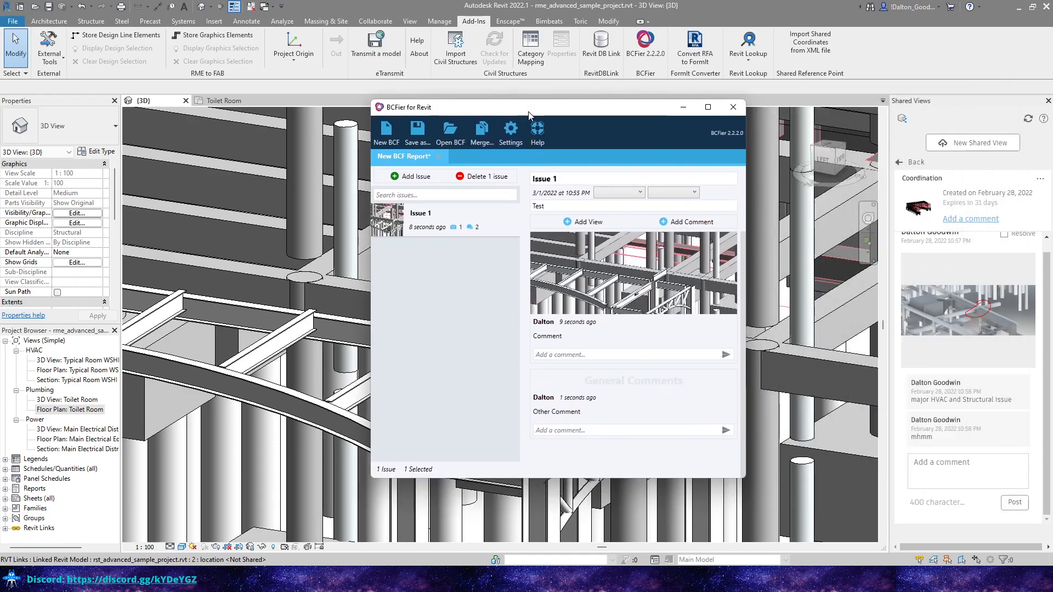
pyautogui.click(416, 135)
pyautogui.click(514, 356)
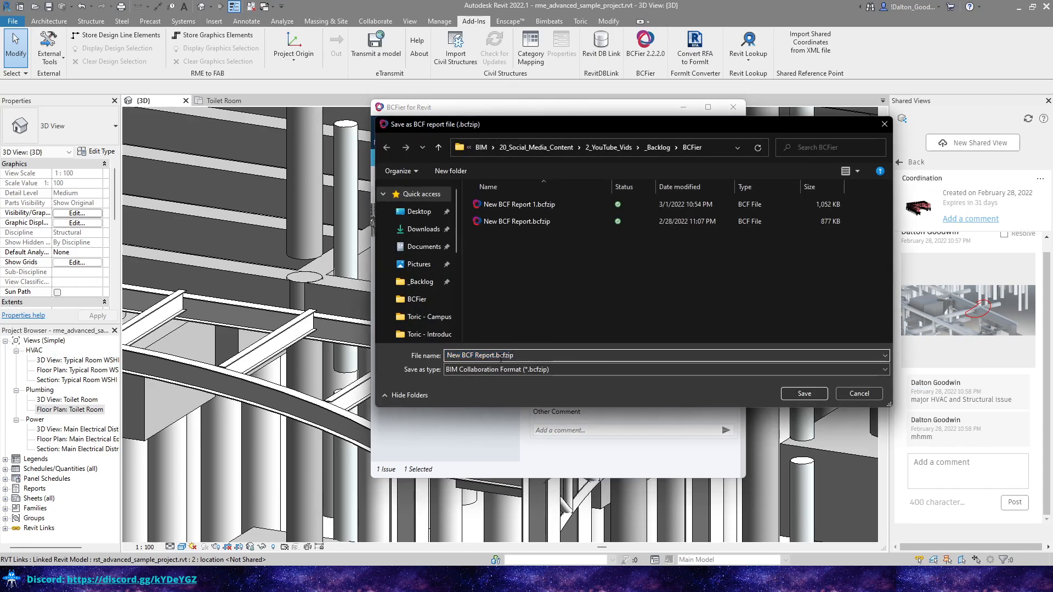
pyautogui.write('DG')
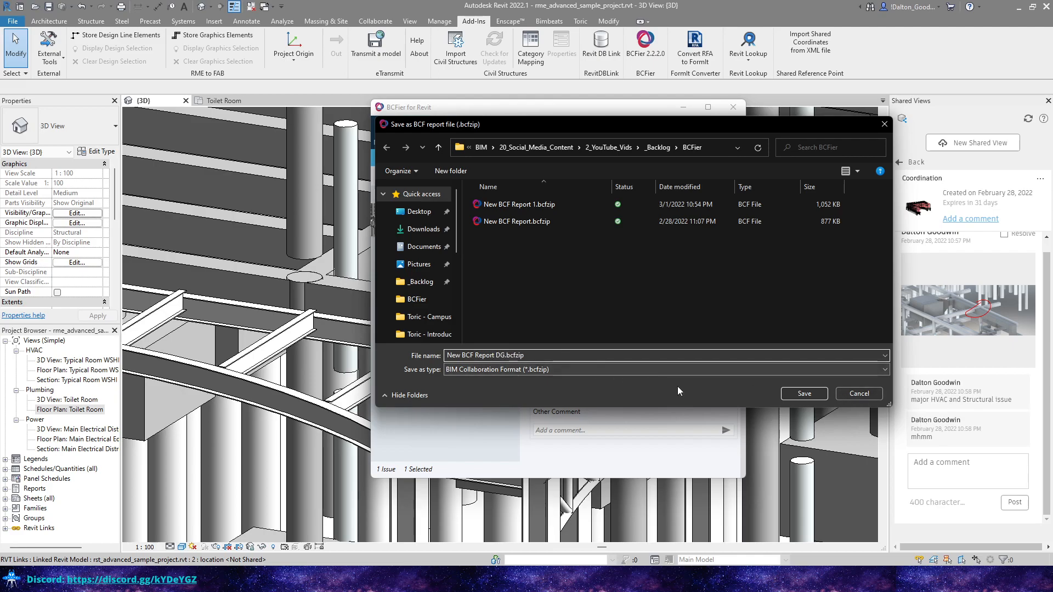
pyautogui.click(804, 394)
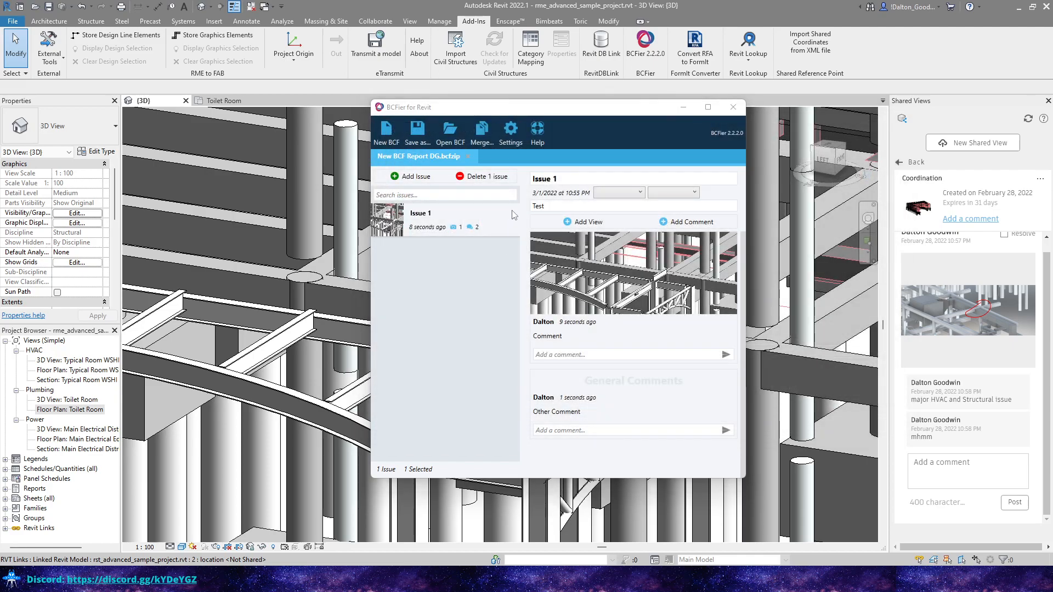
pyautogui.click(666, 317)
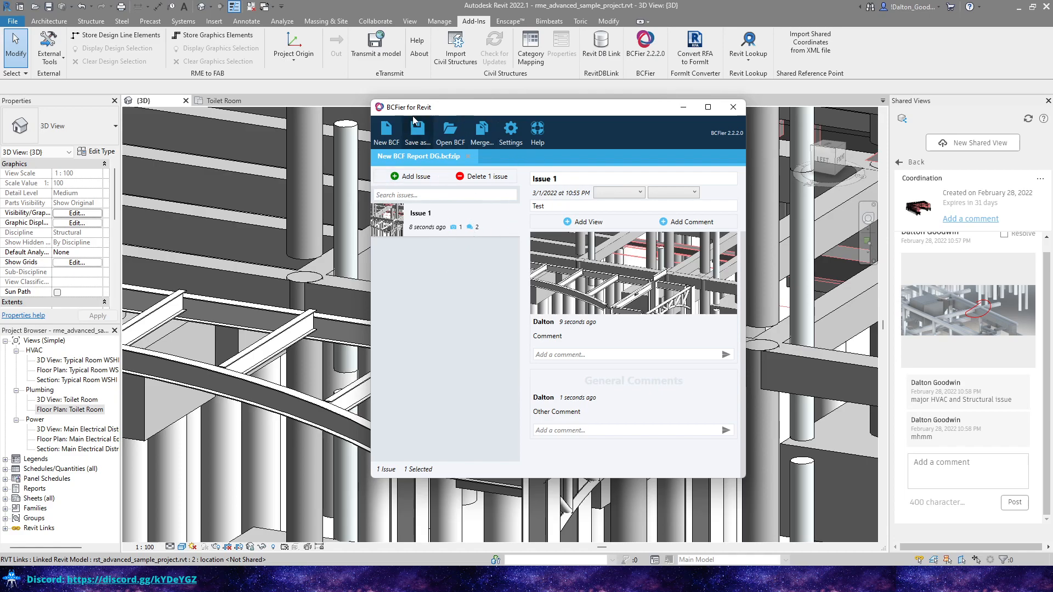
# Step: Close and restart BCFier, and open the existing report file New BCF Report.bcfzip
pyautogui.click(708, 107)
pyautogui.click(1039, 5)
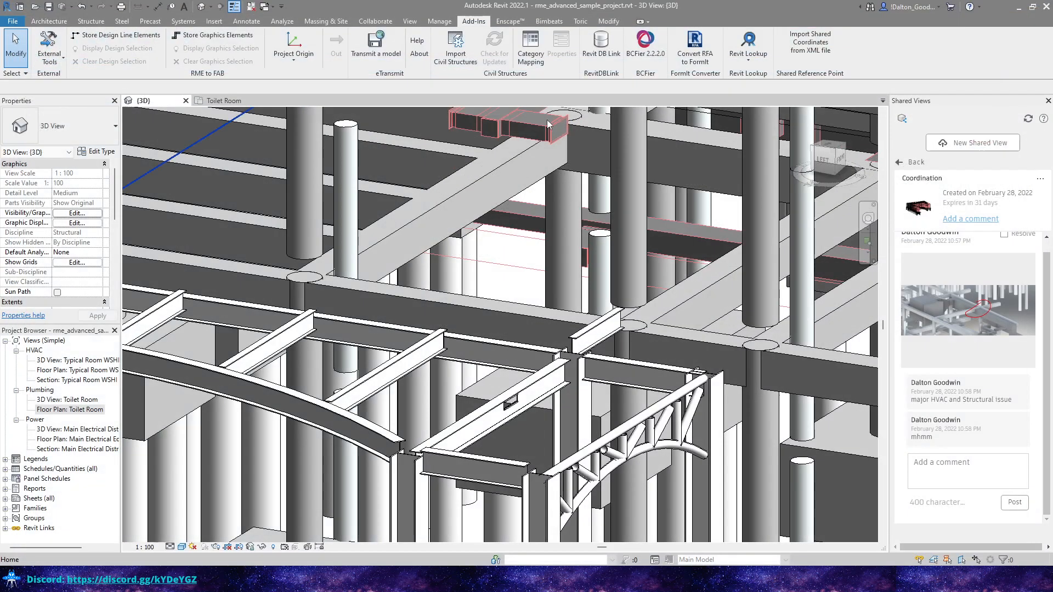
pyautogui.click(645, 47)
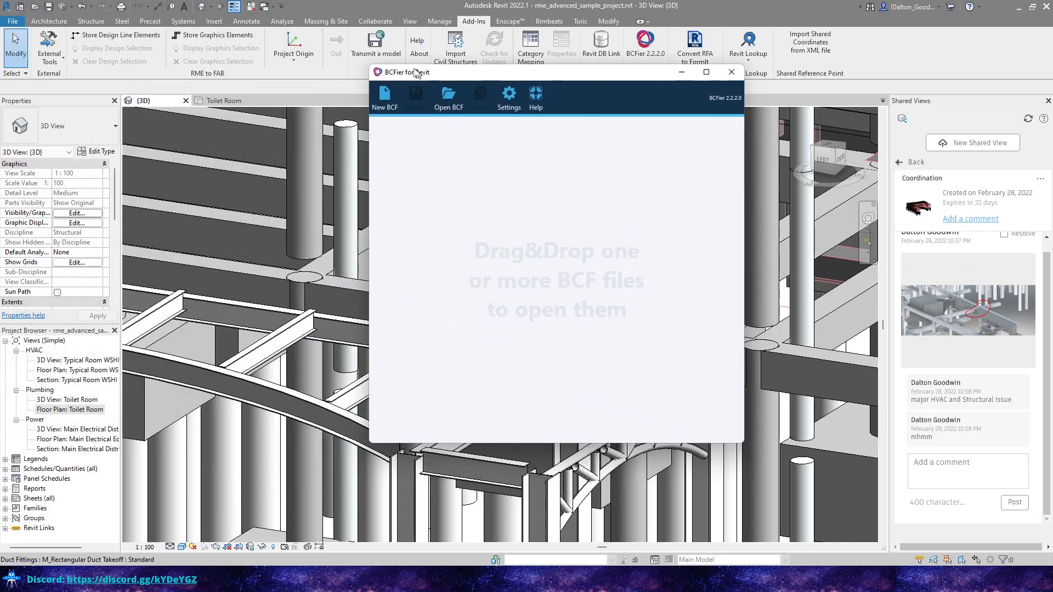
pyautogui.click(441, 98)
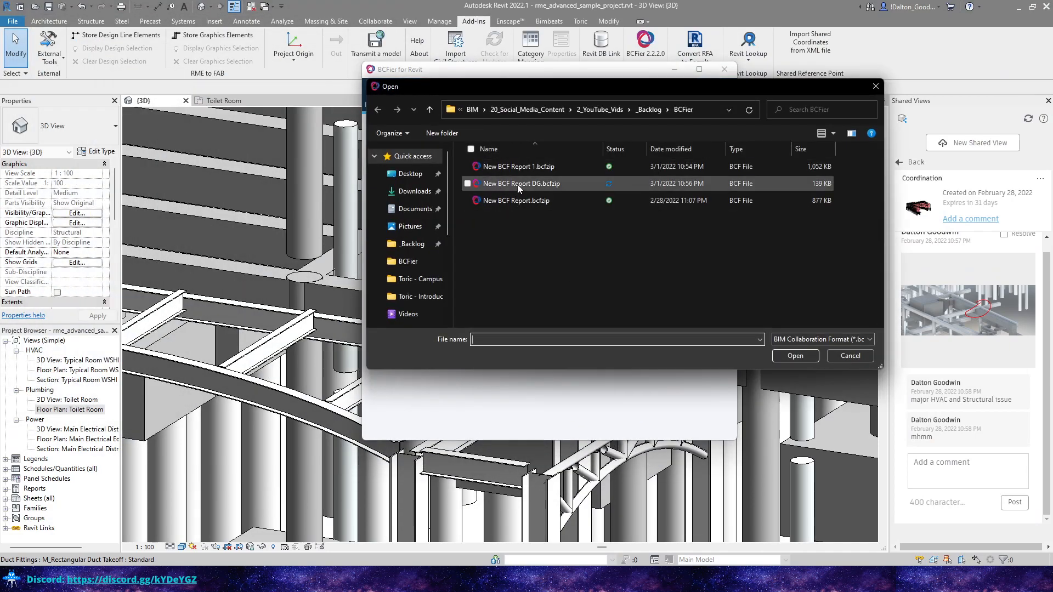
pyautogui.click(539, 200)
pyautogui.click(797, 356)
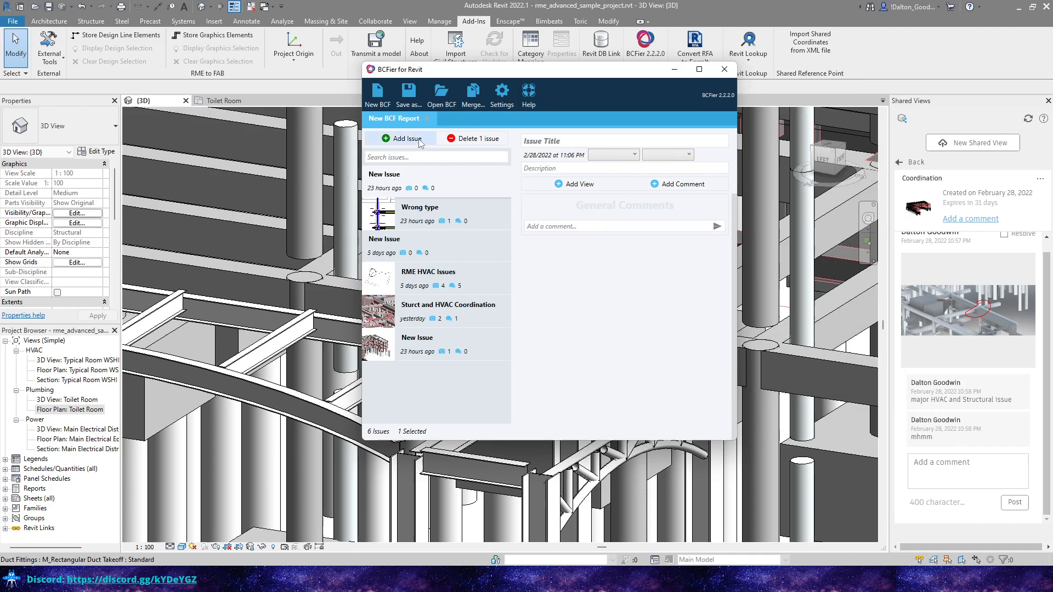
# Step: Merge New BCF Report DG.bcfzip into the open BCF report
pyautogui.click(432, 95)
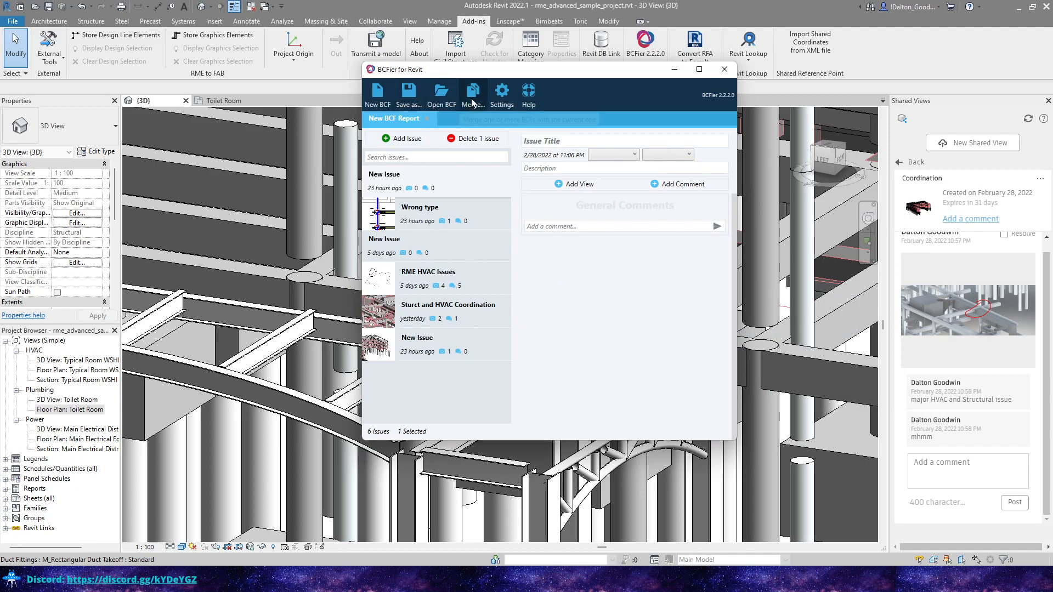
pyautogui.click(535, 167)
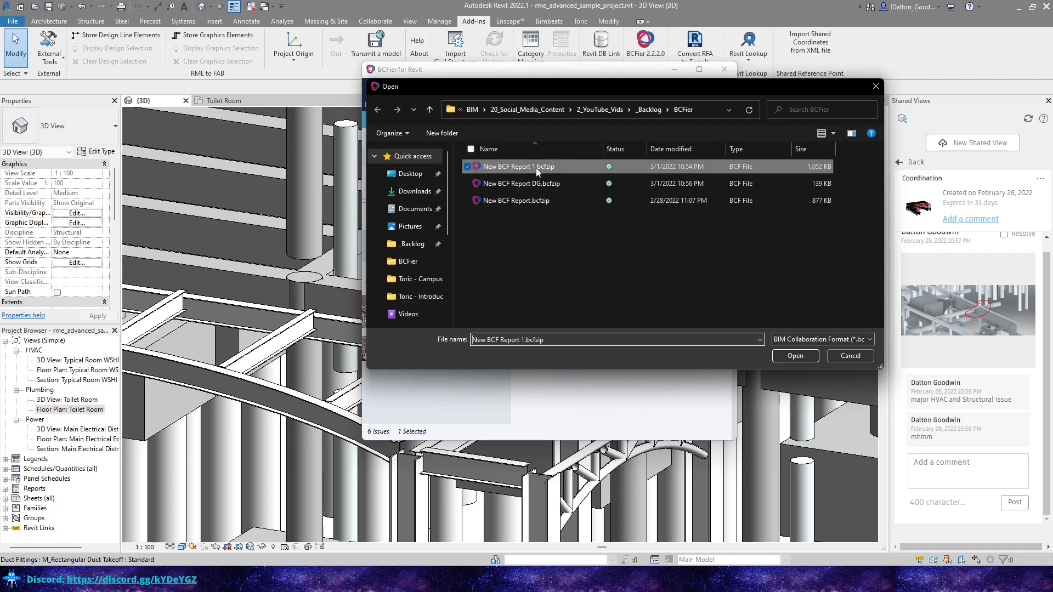
pyautogui.click(527, 184)
pyautogui.click(799, 357)
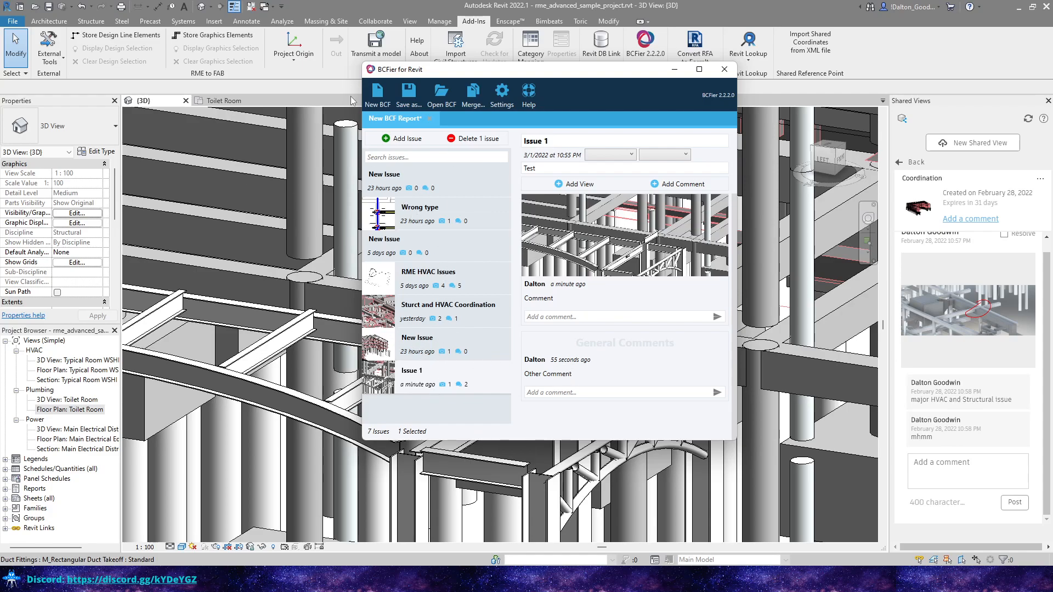
# Step: Save the merged report over the existing New BCF Report.bcfzip
pyautogui.click(409, 94)
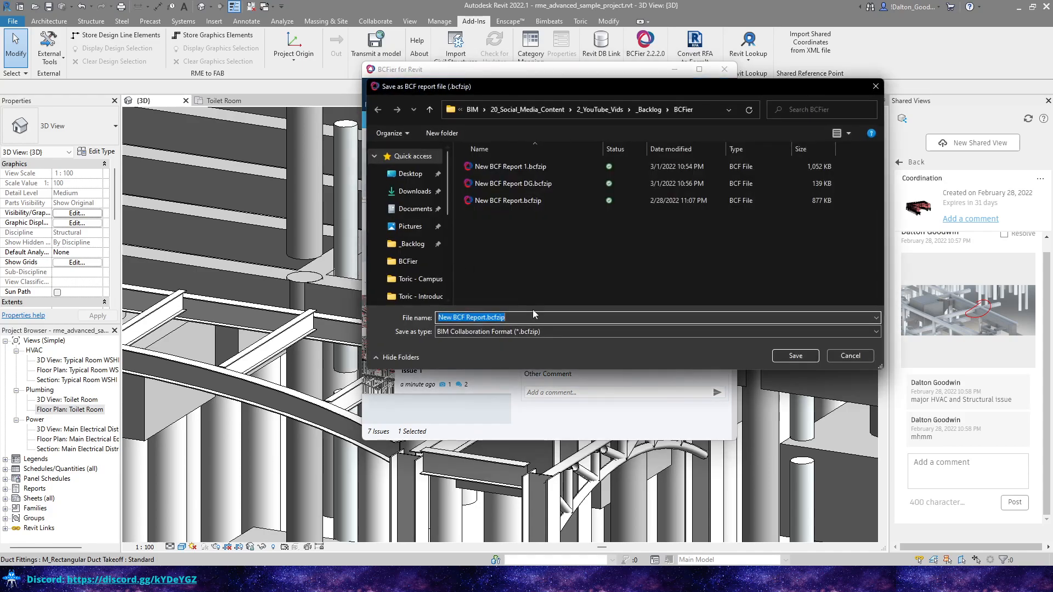
pyautogui.click(507, 317)
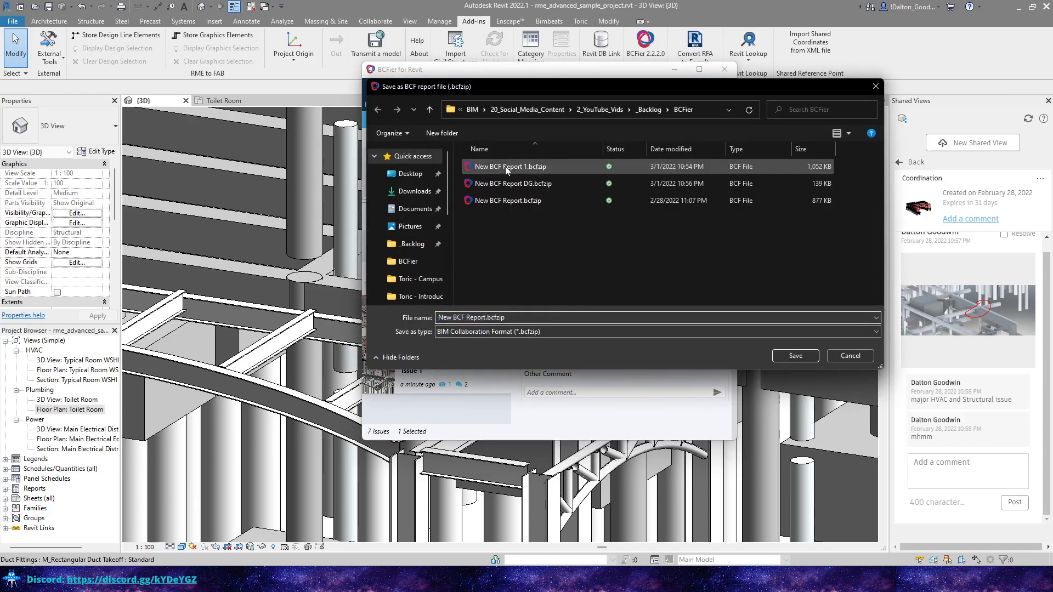
pyautogui.click(515, 200)
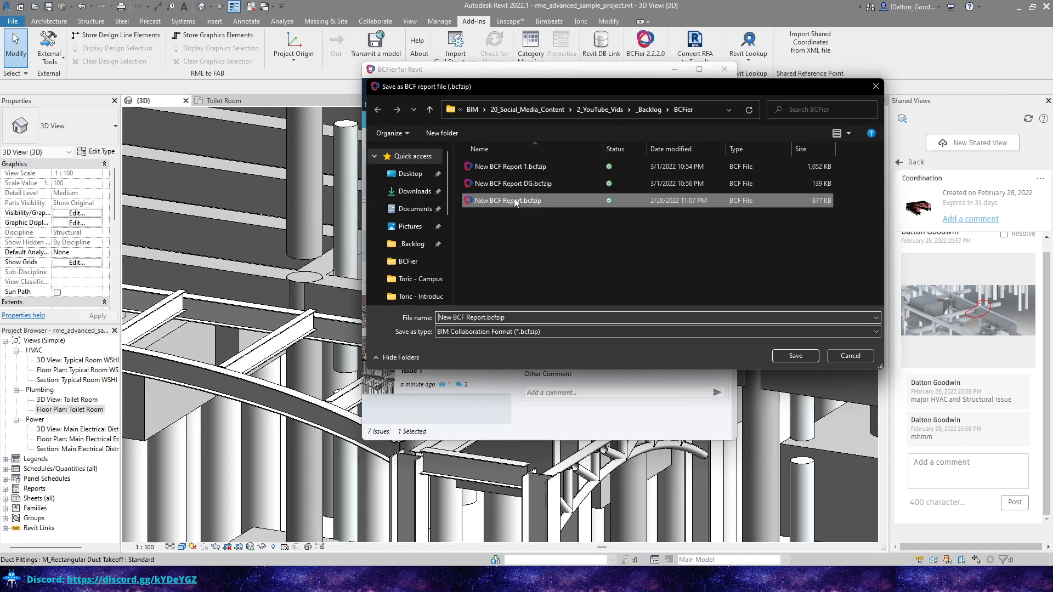
pyautogui.click(794, 356)
pyautogui.click(659, 259)
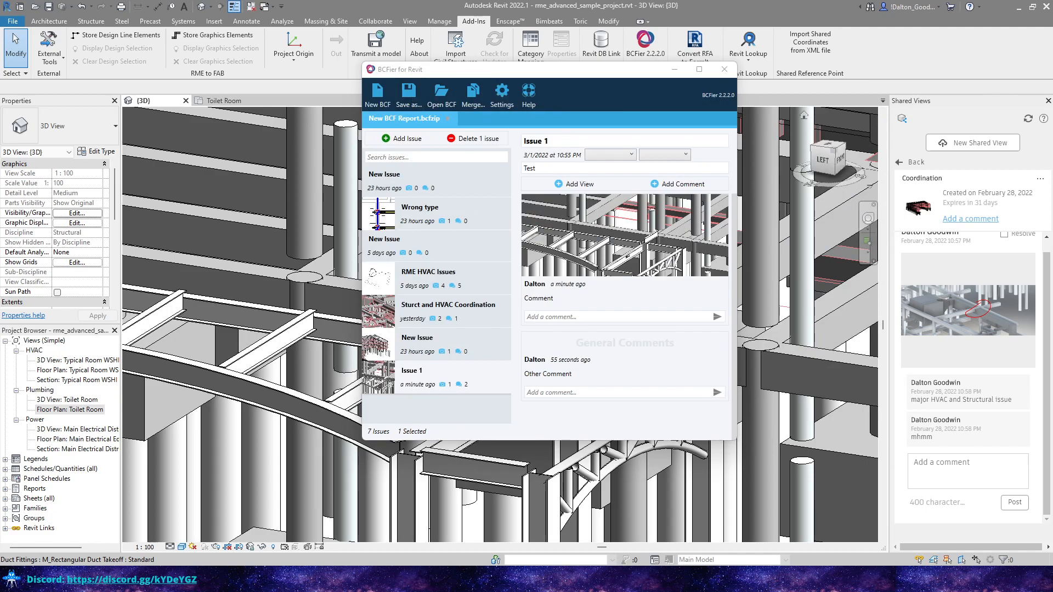
# Step: Examine the saved BCF report files in the BCFier folder in File Explorer, and minimize the folder window
pyautogui.moveTo(0, 186); pyautogui.dragTo(799, 106)
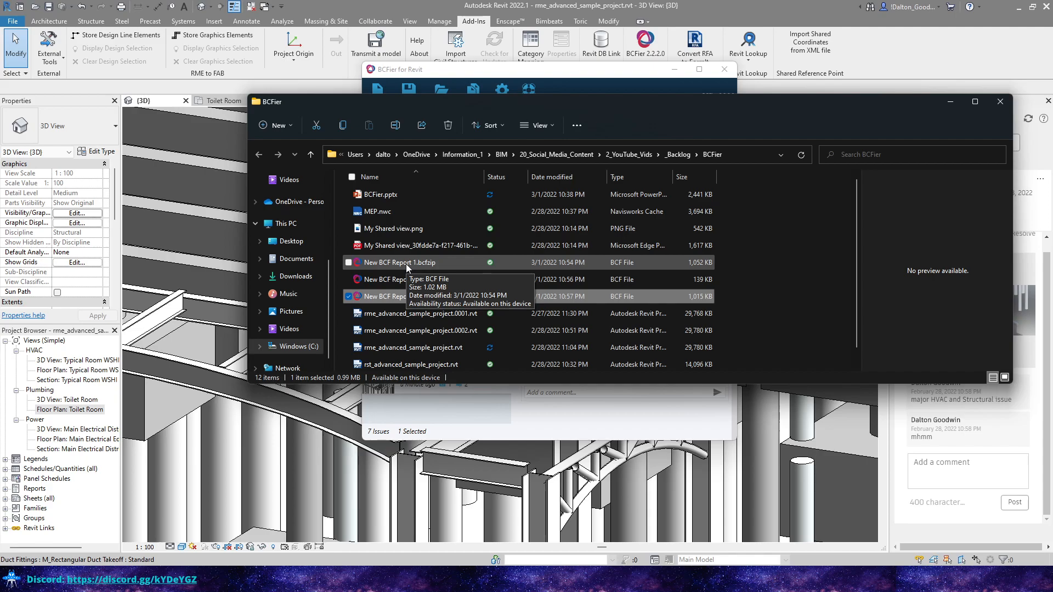
pyautogui.click(403, 194)
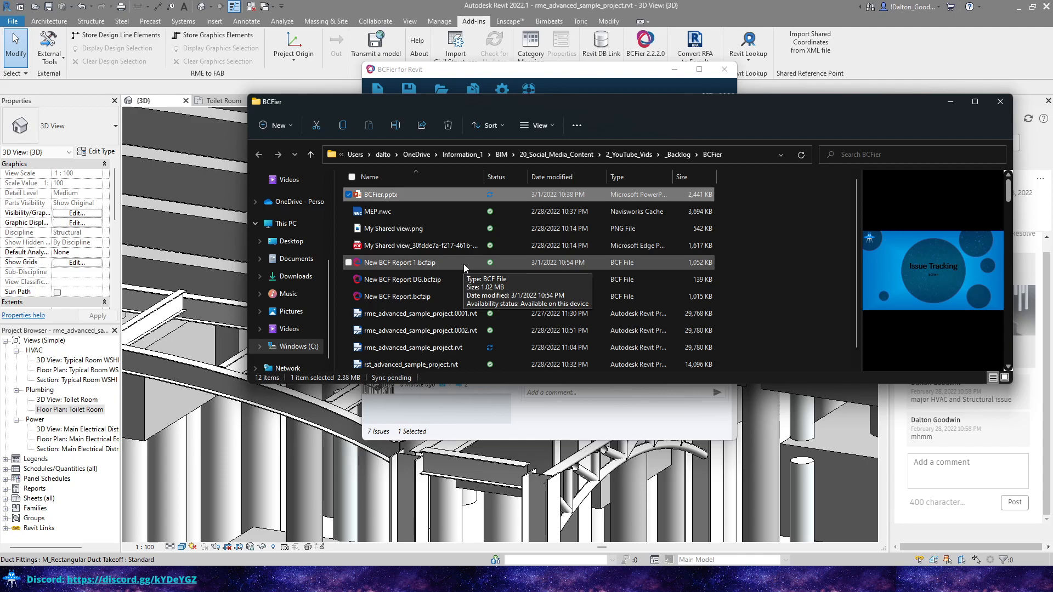
pyautogui.click(426, 296)
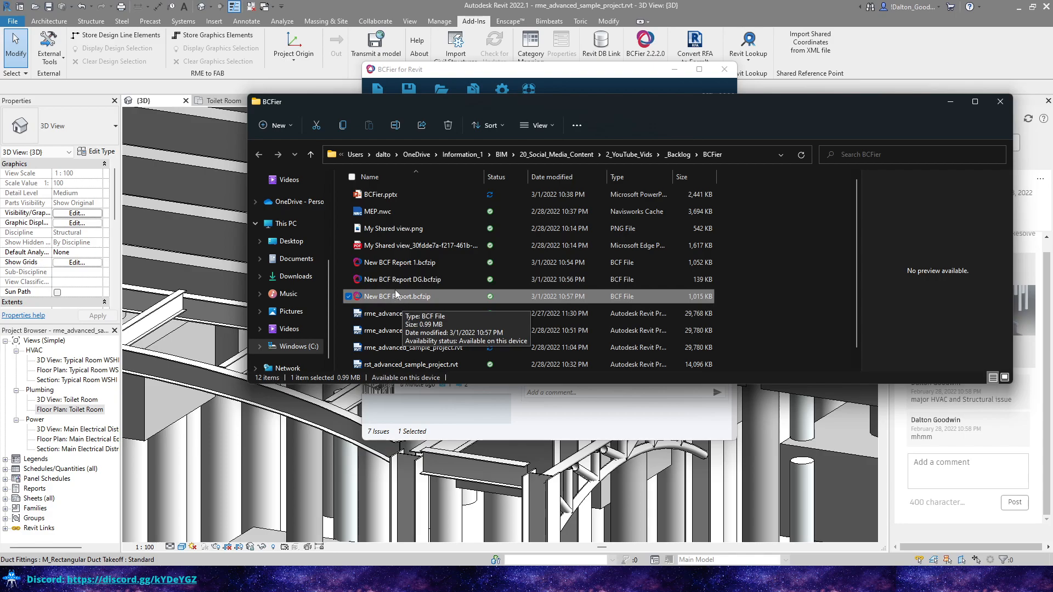
pyautogui.click(408, 281)
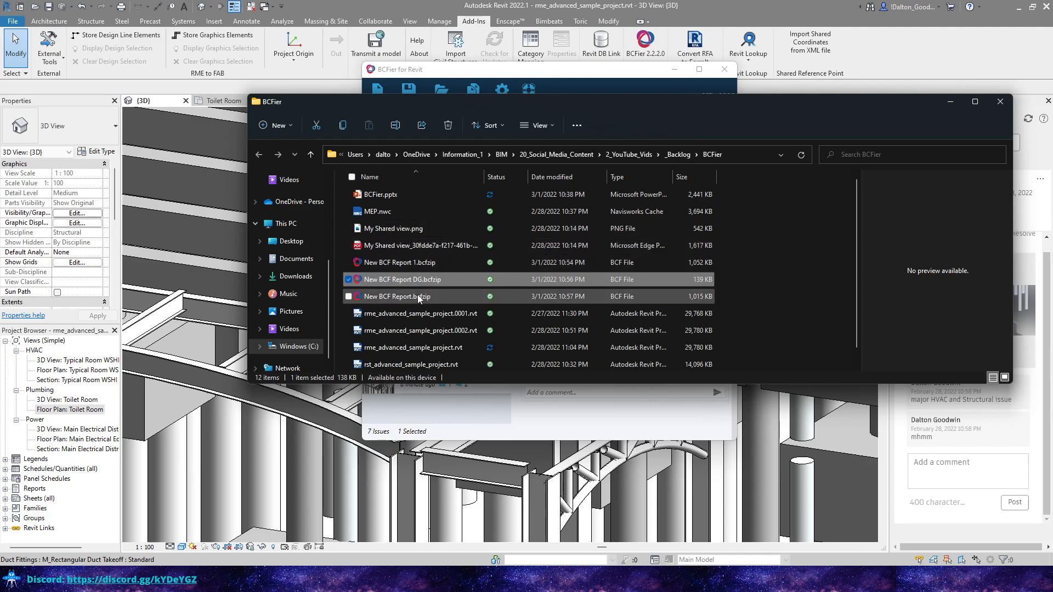
pyautogui.click(424, 297)
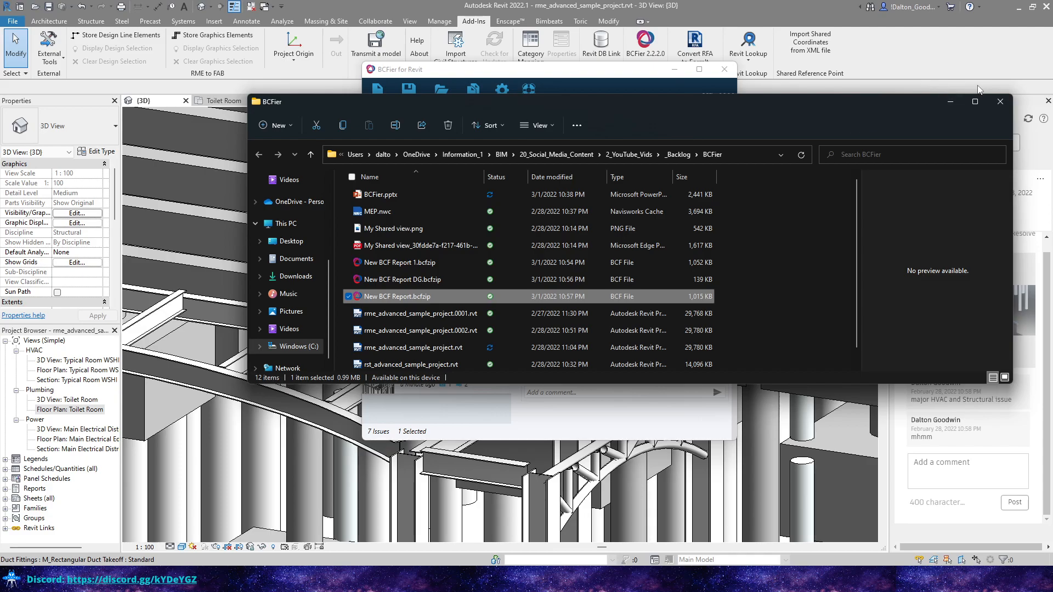
pyautogui.click(951, 102)
# Step: Close BCFier and widen the Shared Views pane beside the 3D view
pyautogui.moveTo(615, 71); pyautogui.dragTo(834, 79)
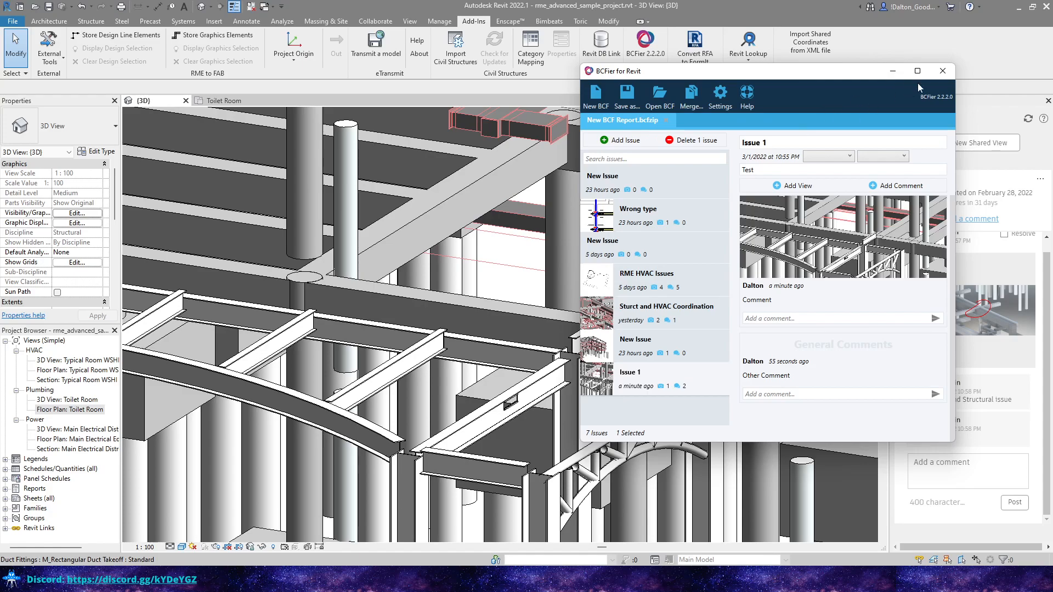
pyautogui.click(943, 71)
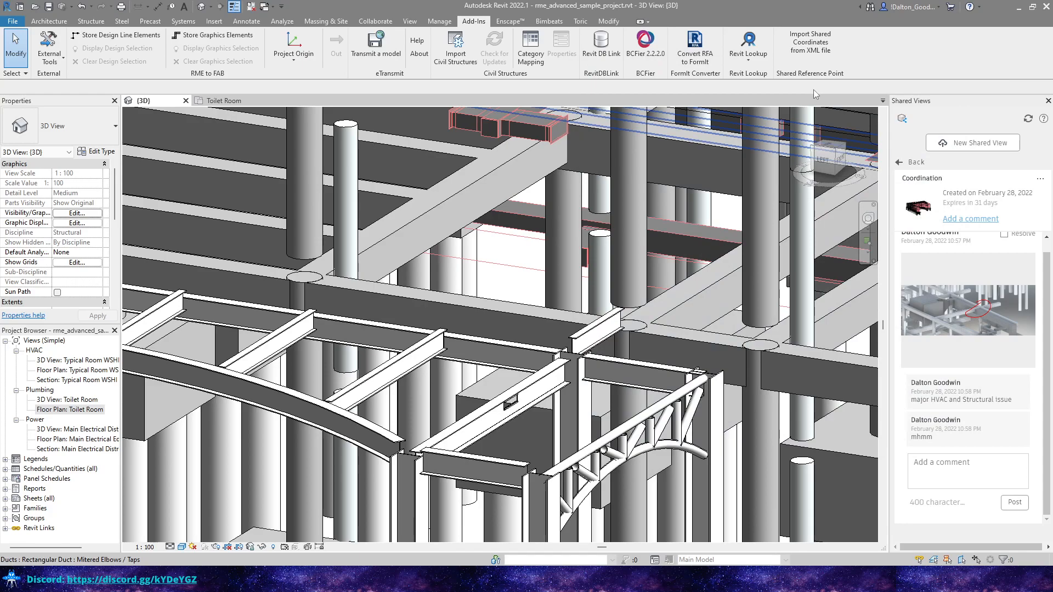
pyautogui.moveTo(886, 133); pyautogui.dragTo(813, 126)
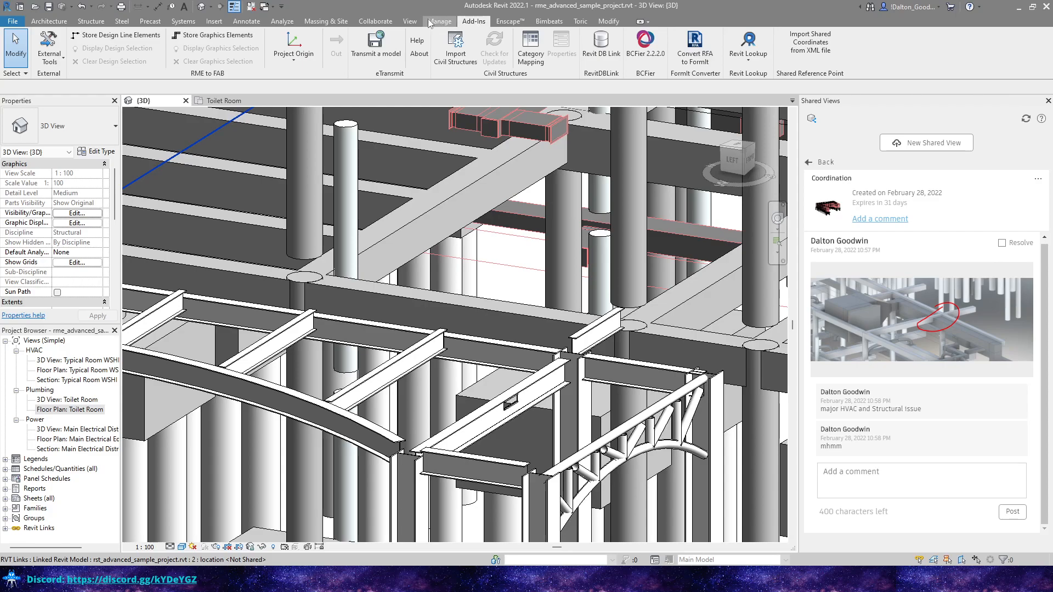
# Step: Switch to the browser and open the Coordination shared view with its comments in Autodesk Viewer
pyautogui.click(374, 22)
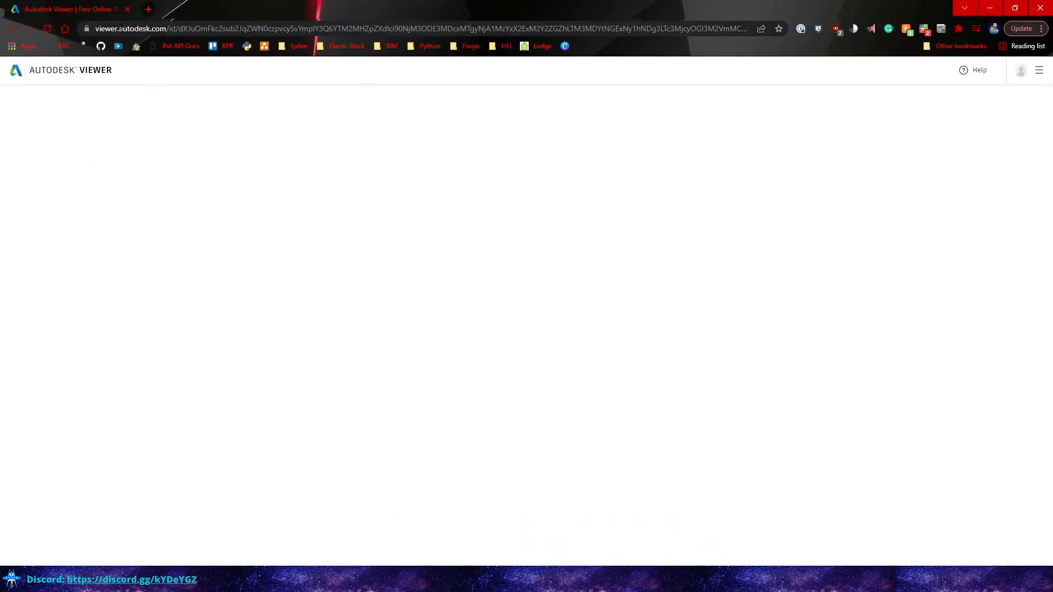
pyautogui.moveTo(186, 6); pyautogui.dragTo(440, 15)
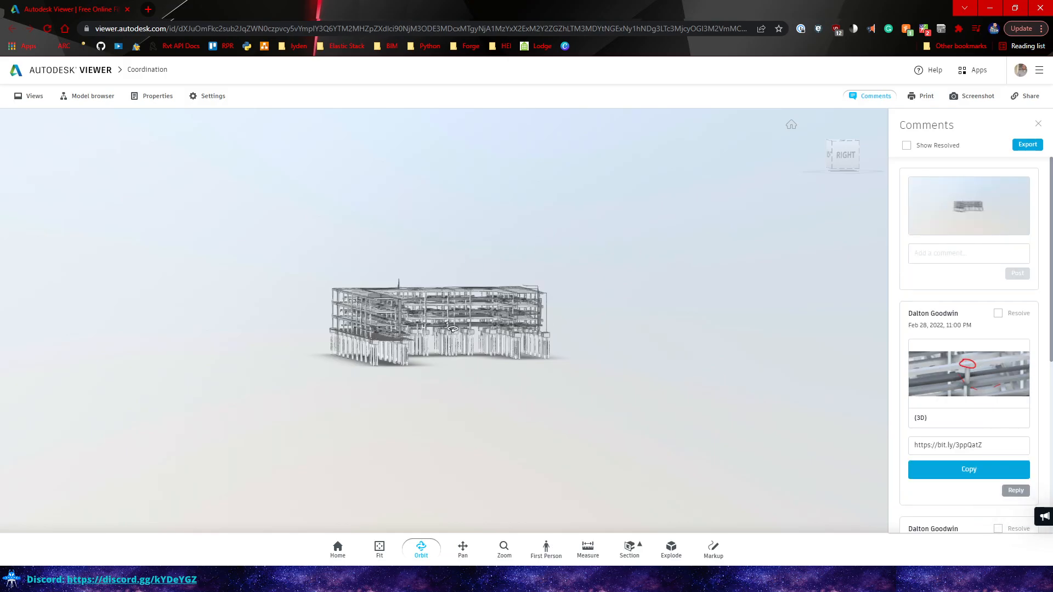
# Step: Examine the shared building model in Autodesk Viewer and compare it with the Revit 3D view
pyautogui.scroll(5, 430, 299)
pyautogui.moveTo(302, 247); pyautogui.dragTo(348, 302)
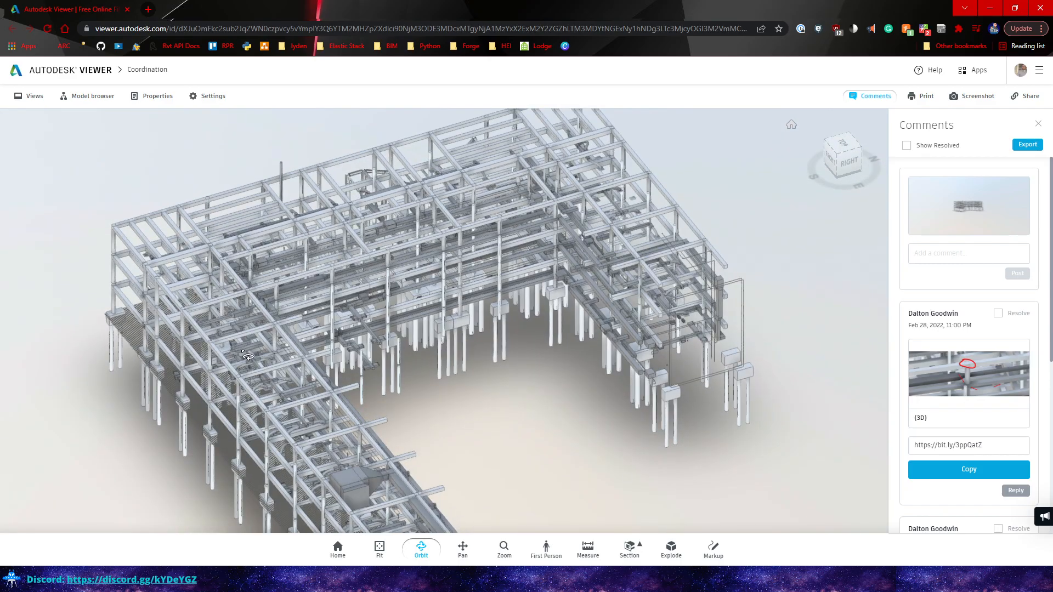
pyautogui.moveTo(241, 350); pyautogui.dragTo(333, 313)
pyautogui.moveTo(421, 353); pyautogui.dragTo(267, 380)
pyautogui.moveTo(638, 265); pyautogui.dragTo(1052, 204)
pyautogui.scroll(-5, 630, 251)
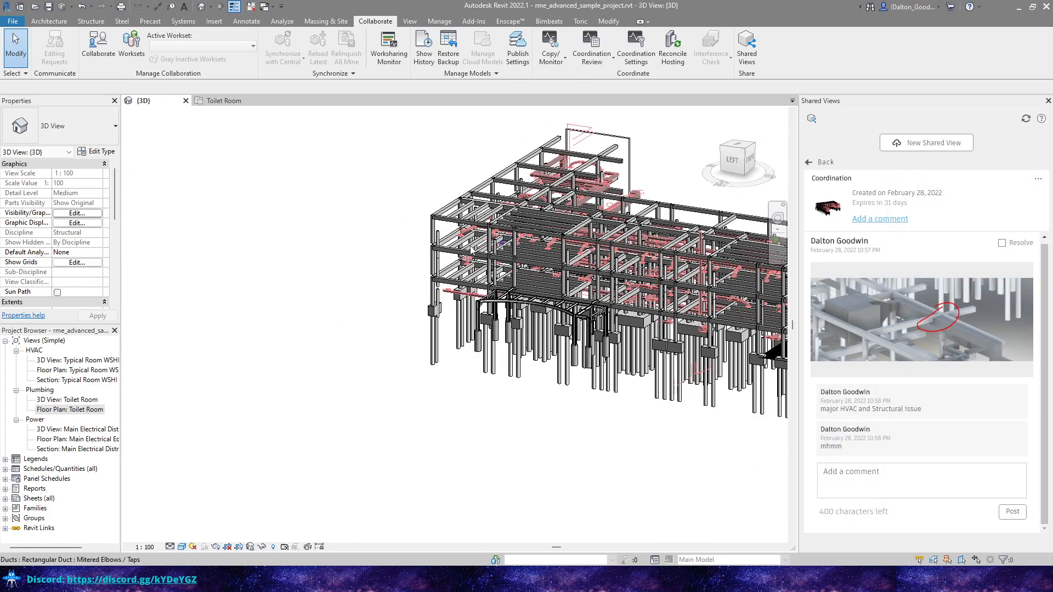
pyautogui.moveTo(631, 250); pyautogui.dragTo(335, 322, button='middle')
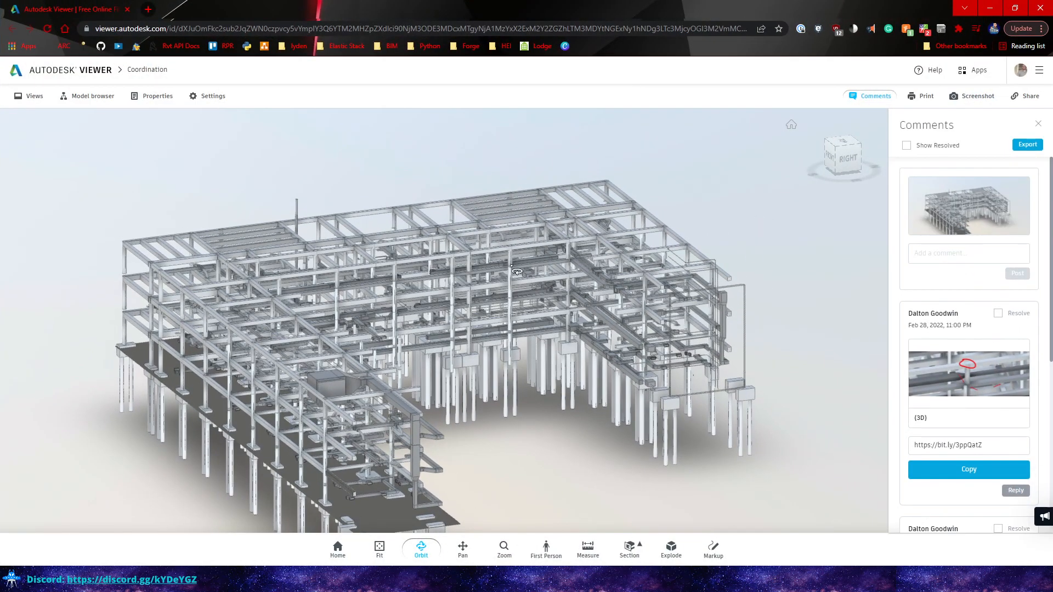
# Step: Start a markup on a close view of the frame in Autodesk Viewer and draw two freehand pencil loops around upper framing areas
pyautogui.moveTo(517, 270); pyautogui.dragTo(535, 266)
pyautogui.scroll(5, 620, 359)
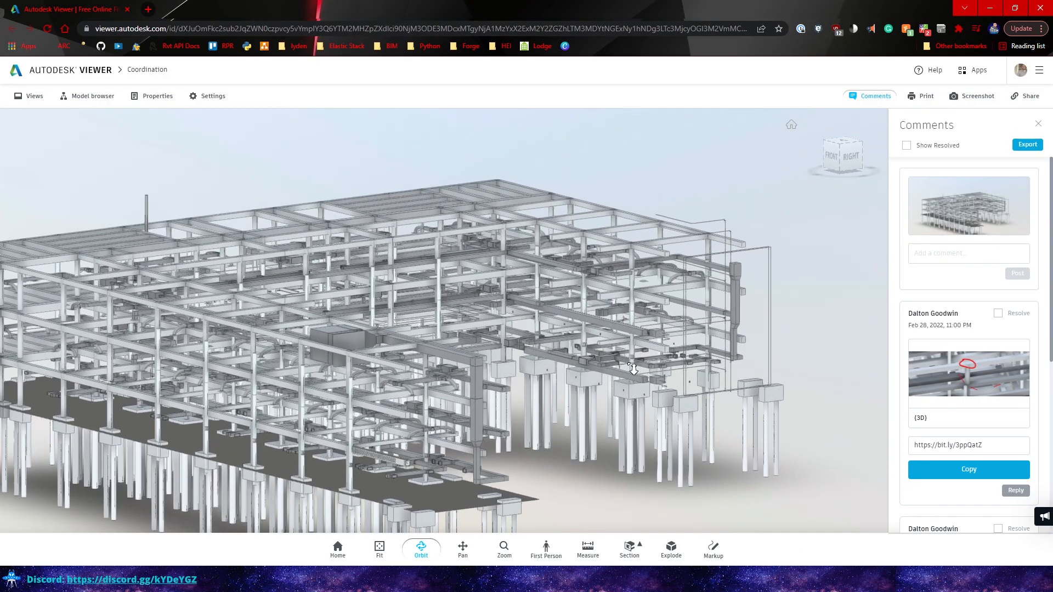
pyautogui.click(713, 549)
pyautogui.moveTo(794, 193)
pyautogui.mouseDown()
pyautogui.moveTo(718, 293)
pyautogui.moveTo(837, 174)
pyautogui.mouseUp()
pyautogui.moveTo(586, 186); pyautogui.dragTo(623, 162)
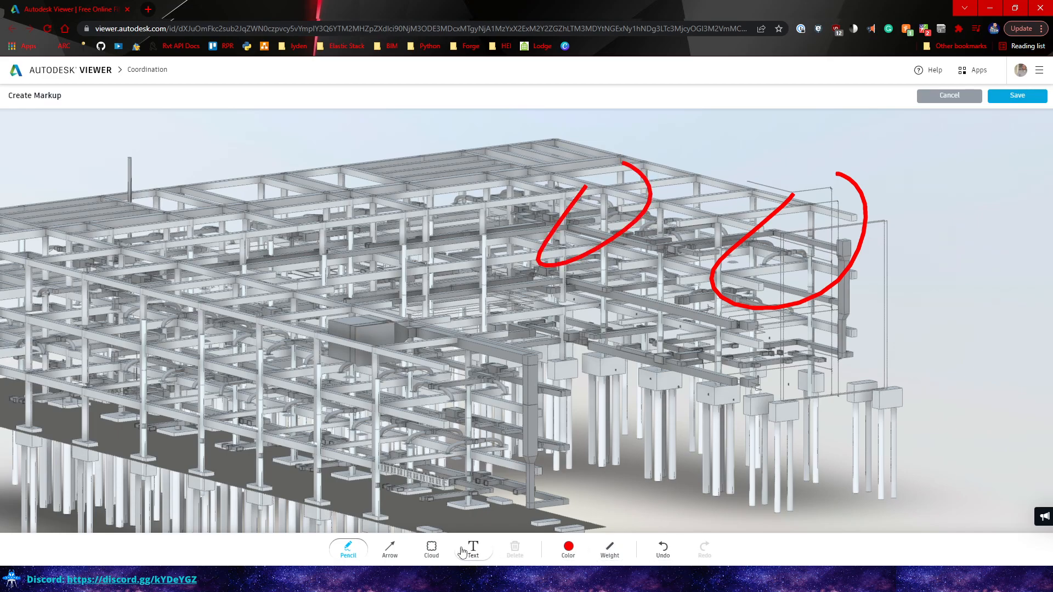
# Step: Add an arrow pointing up to the lower beams and a cloud around part of the upper framing in the markup
pyautogui.click(389, 549)
pyautogui.moveTo(690, 420); pyautogui.dragTo(680, 314)
pyautogui.click(432, 547)
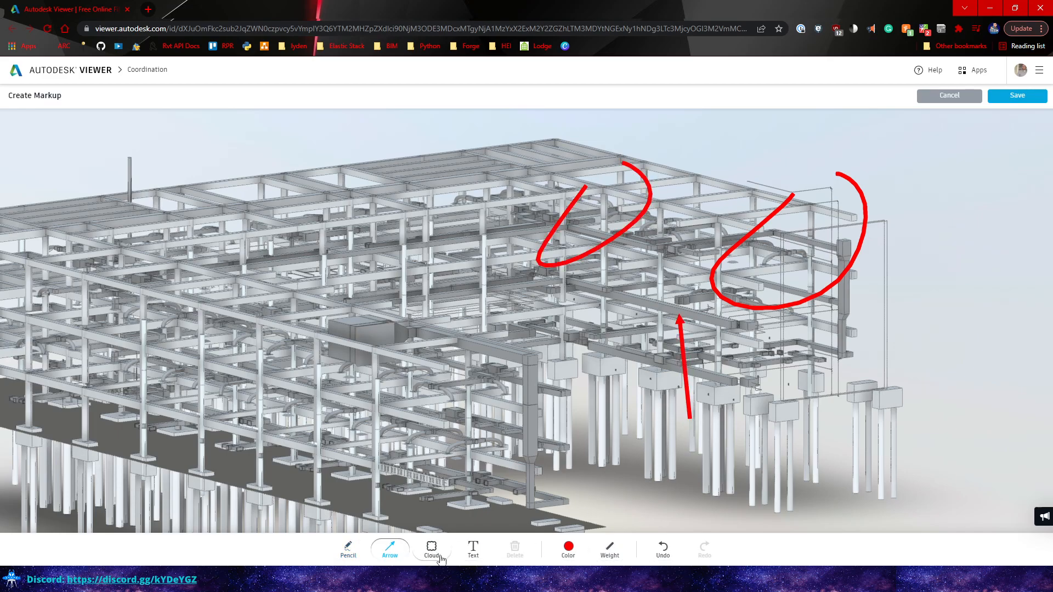
pyautogui.click(455, 244)
pyautogui.moveTo(371, 188); pyautogui.dragTo(536, 286)
# Step: Place a text note reading "Text" below the cloud and try to save the markup to the shared view's comments
pyautogui.click(473, 549)
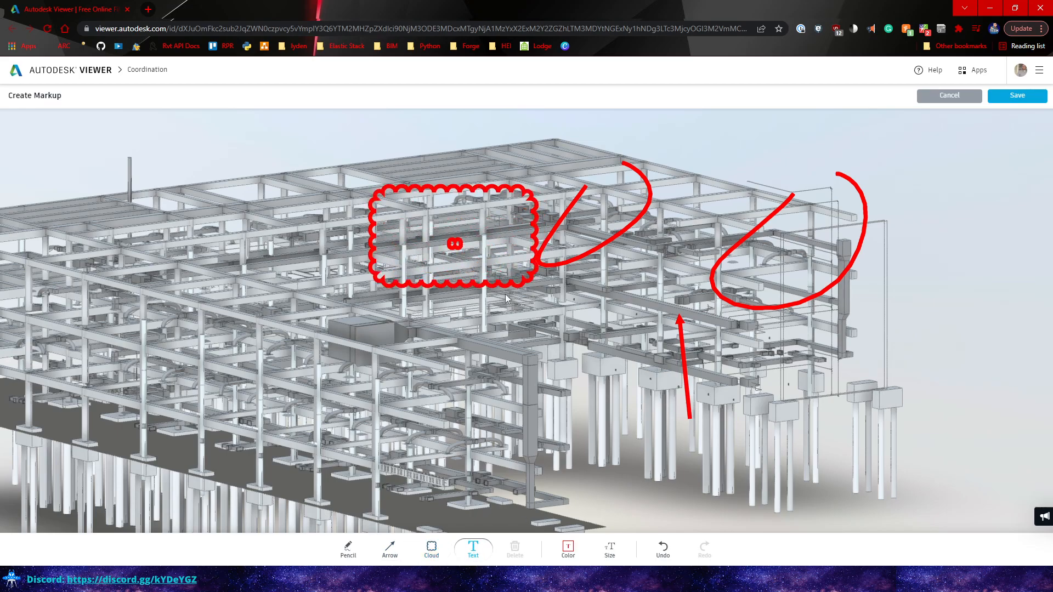
pyautogui.click(506, 292)
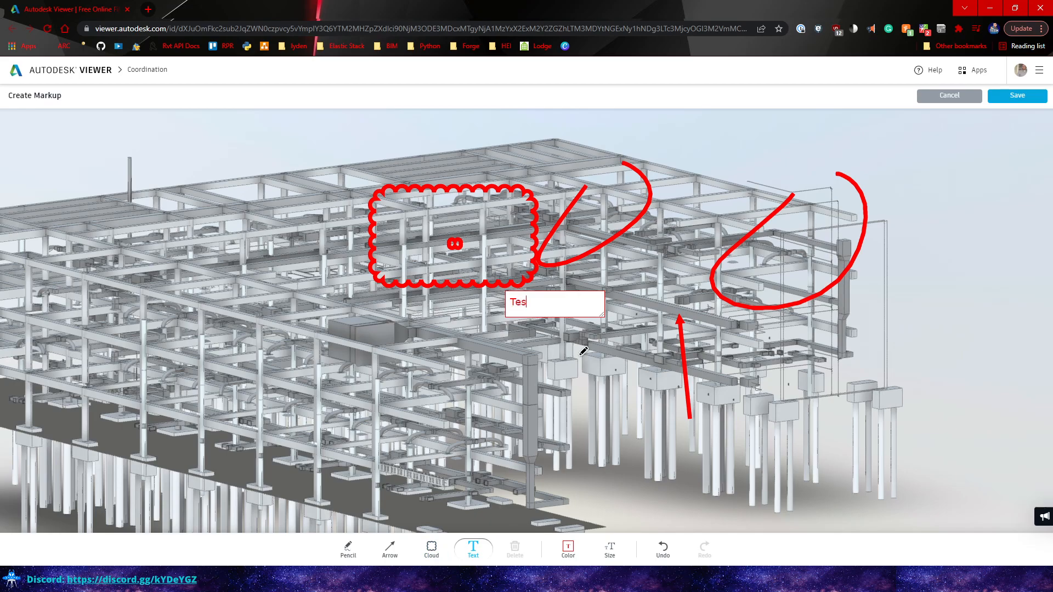
pyautogui.write('Text')
pyautogui.press('Return')
pyautogui.click(629, 347)
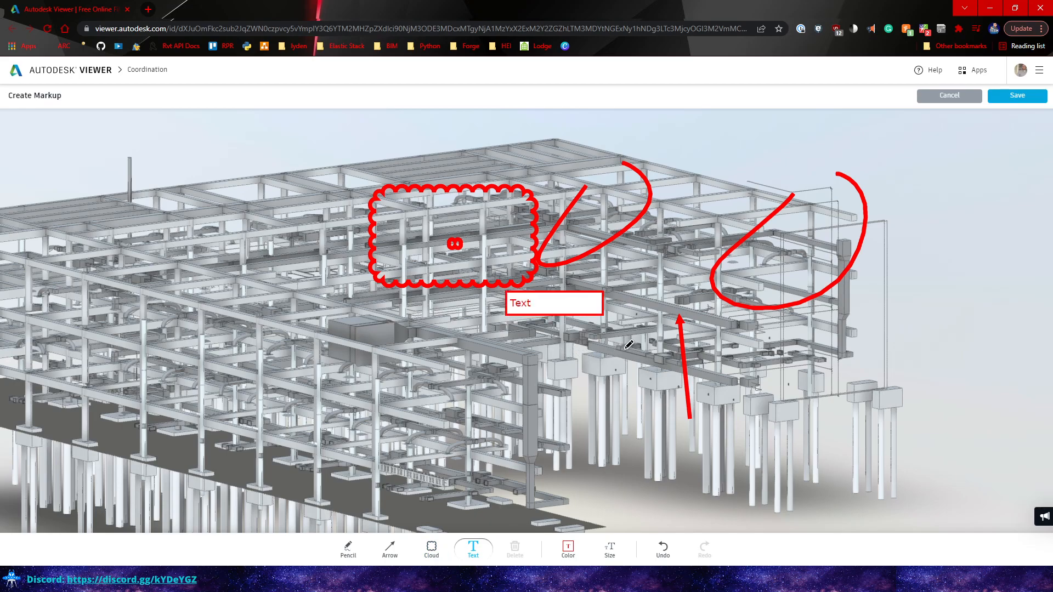
pyautogui.click(1005, 99)
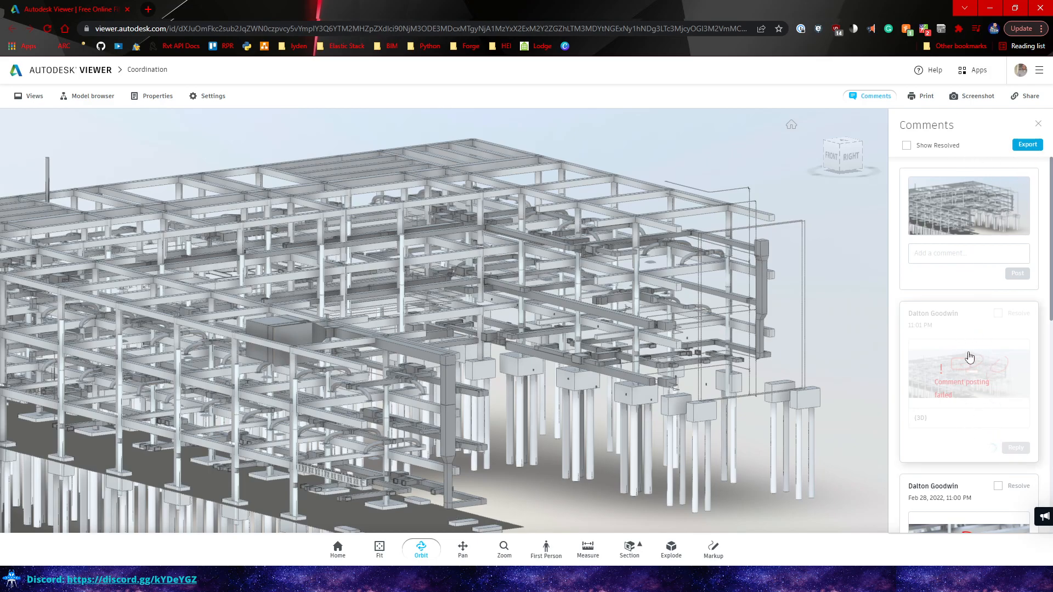
# Step: View the markup of the Feb 28, 11:00 PM comment, close it, and mark that comment as resolved
pyautogui.moveTo(573, 326); pyautogui.dragTo(643, 292)
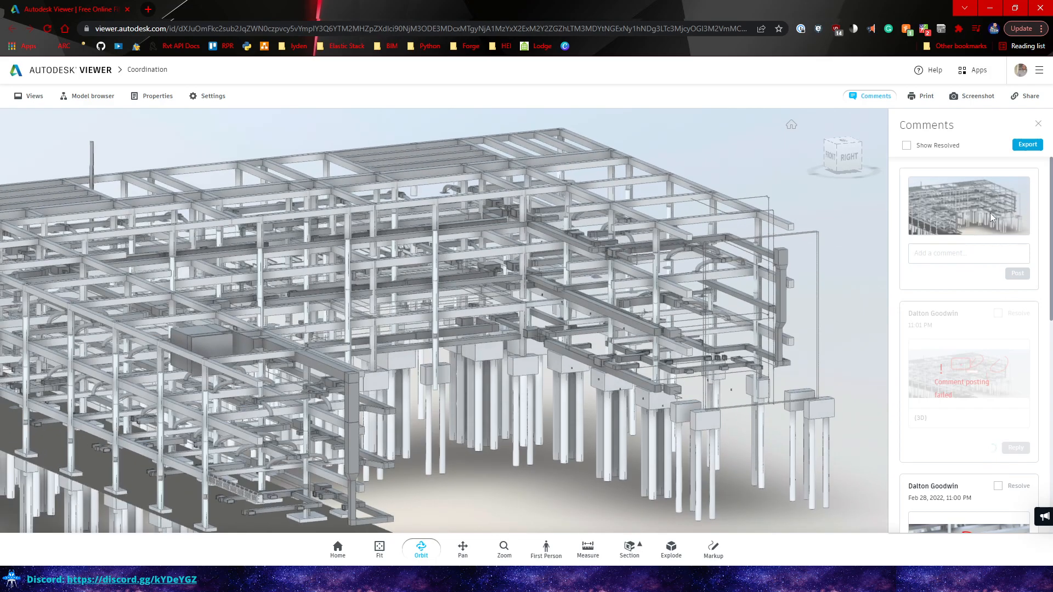
pyautogui.scroll(-5, 933, 217)
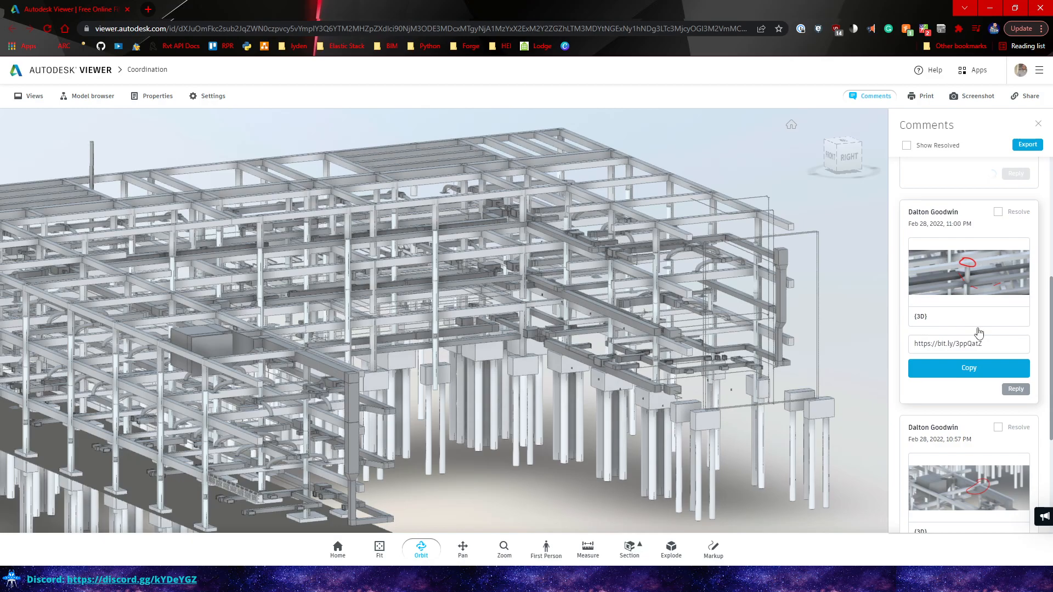
pyautogui.click(979, 274)
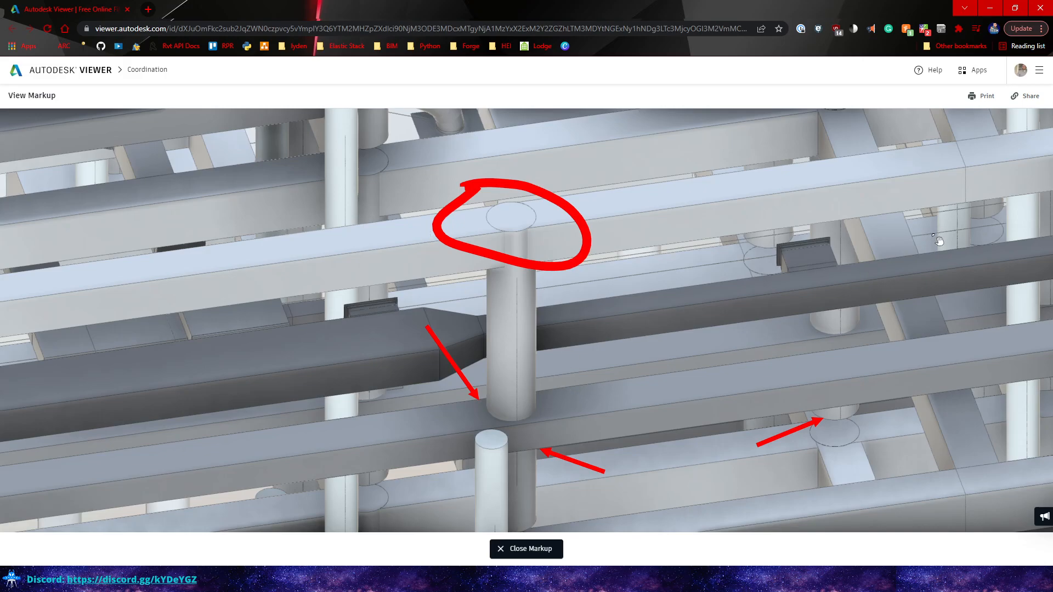
pyautogui.click(550, 549)
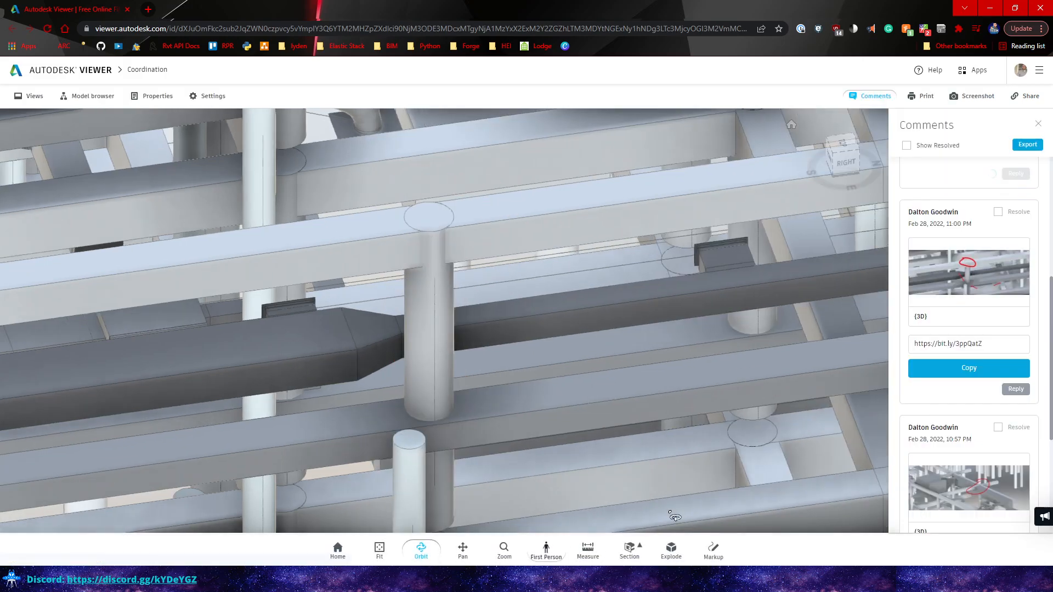
pyautogui.click(999, 213)
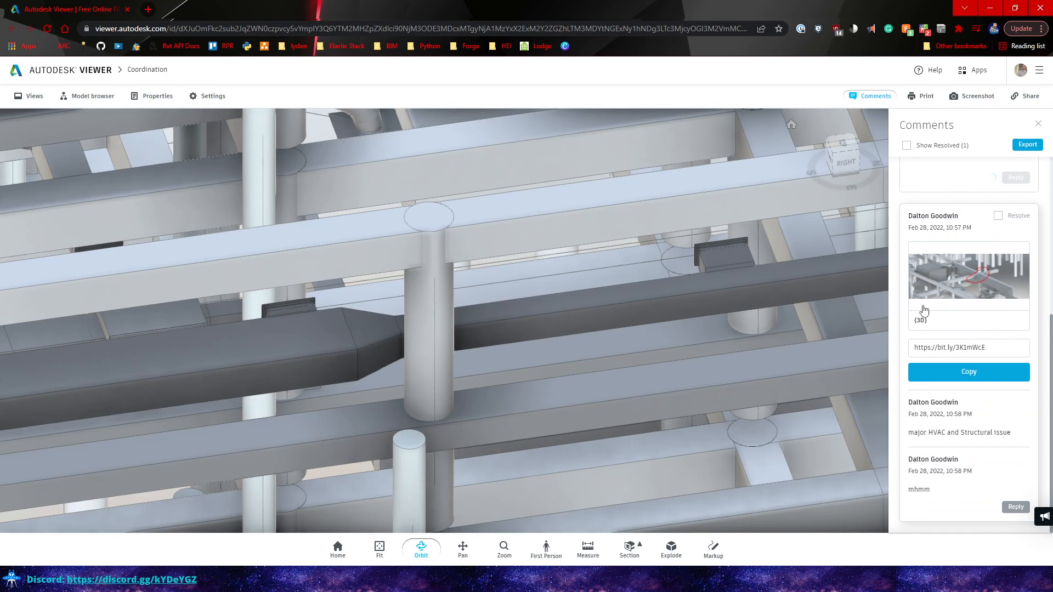
# Step: View the circled issue in the 10:57 PM comment's markup, close it, and switch back to Revit
pyautogui.click(979, 277)
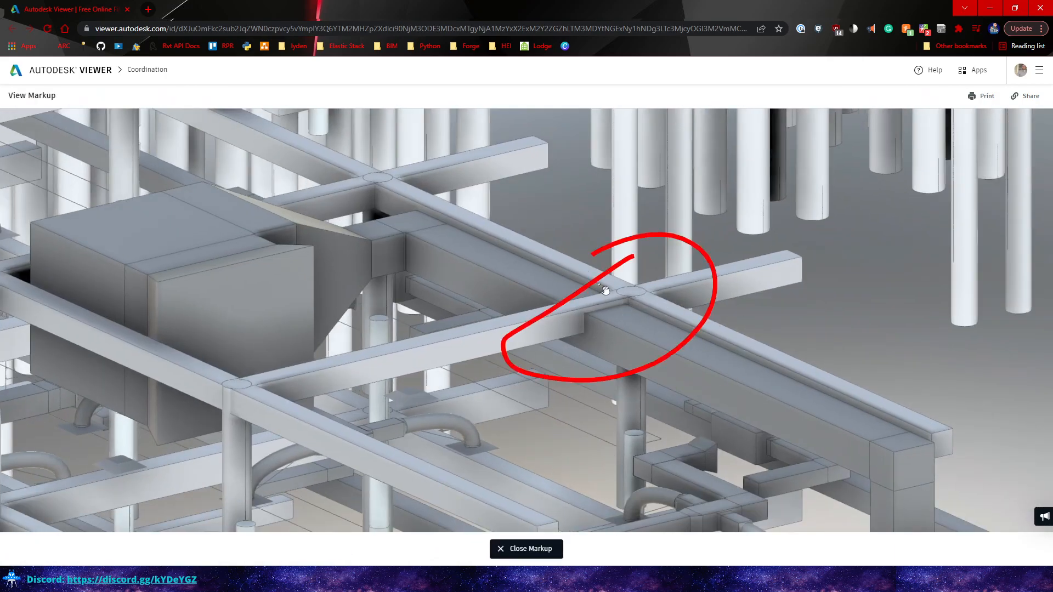
pyautogui.click(546, 549)
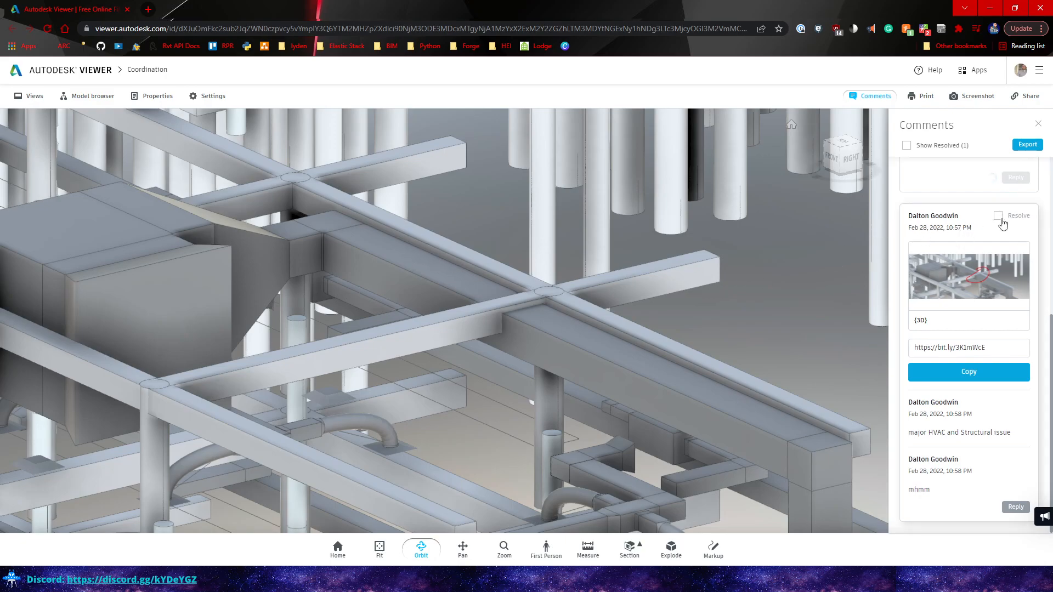
pyautogui.moveTo(598, 6); pyautogui.dragTo(1052, 258)
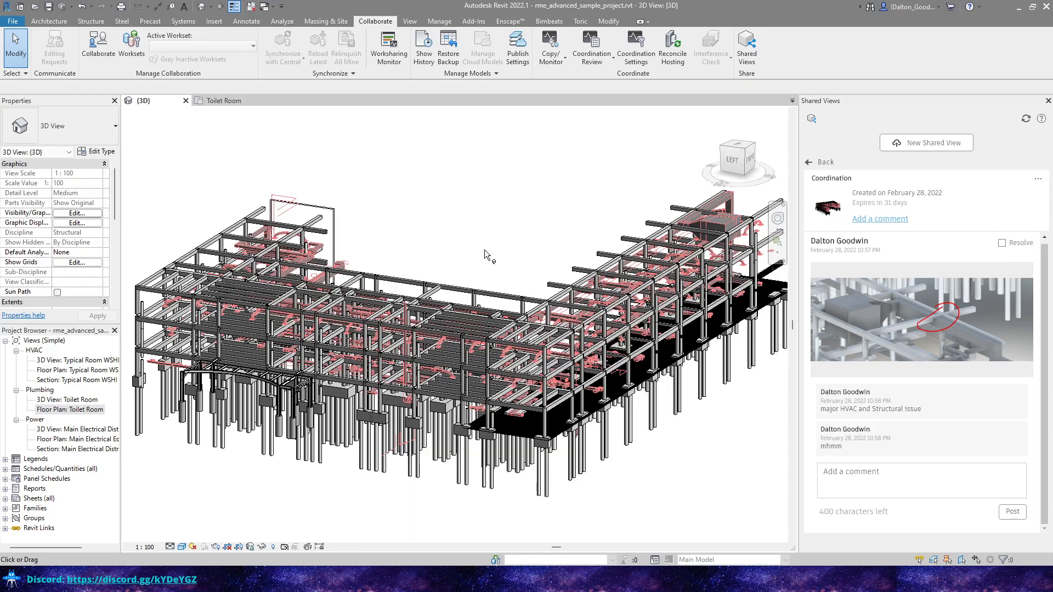
# Step: Locate the circled duct and beam clash in the Revit 3D view and inspect the 750x600 rectangular duct
pyautogui.scroll(3, 496, 255)
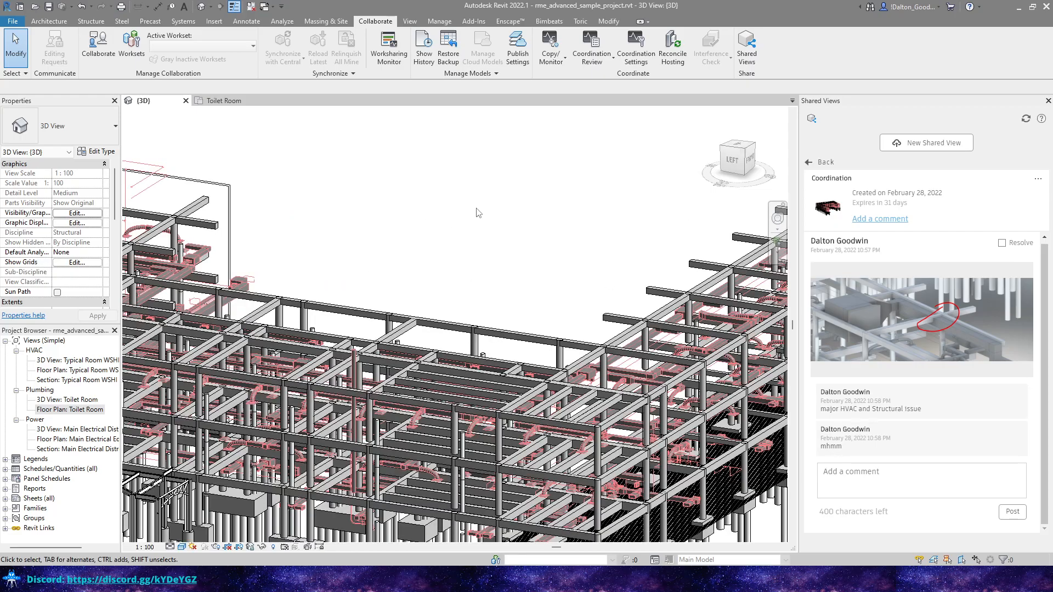
pyautogui.keyDown('shift'); pyautogui.moveTo(479, 212); pyautogui.dragTo(471, 299, button='middle'); pyautogui.keyUp('shift')
pyautogui.scroll(-3, 471, 299)
pyautogui.scroll(5, 402, 377)
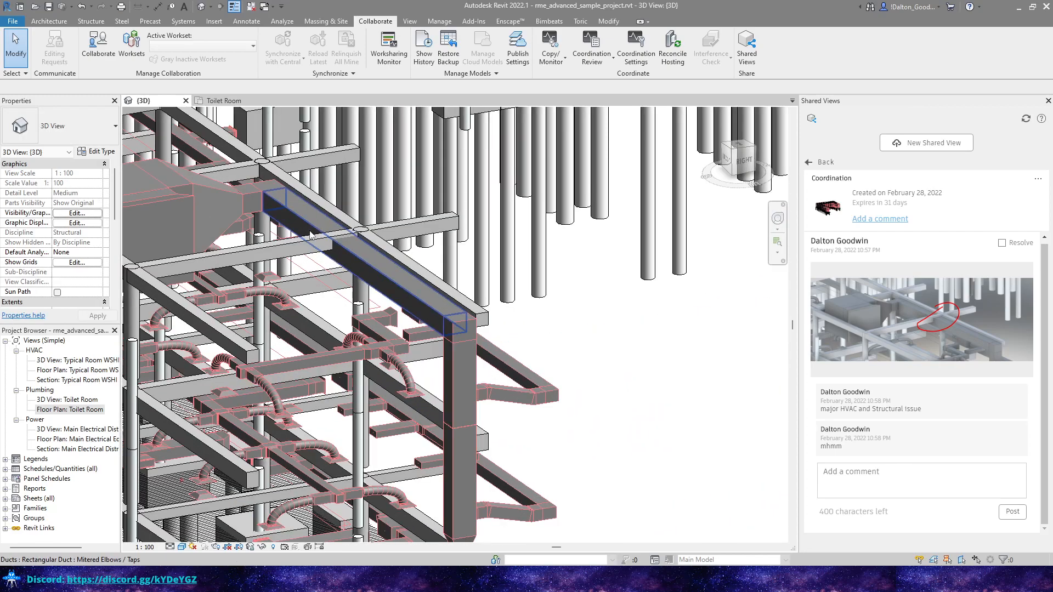
pyautogui.scroll(2, 311, 235)
pyautogui.click(397, 270)
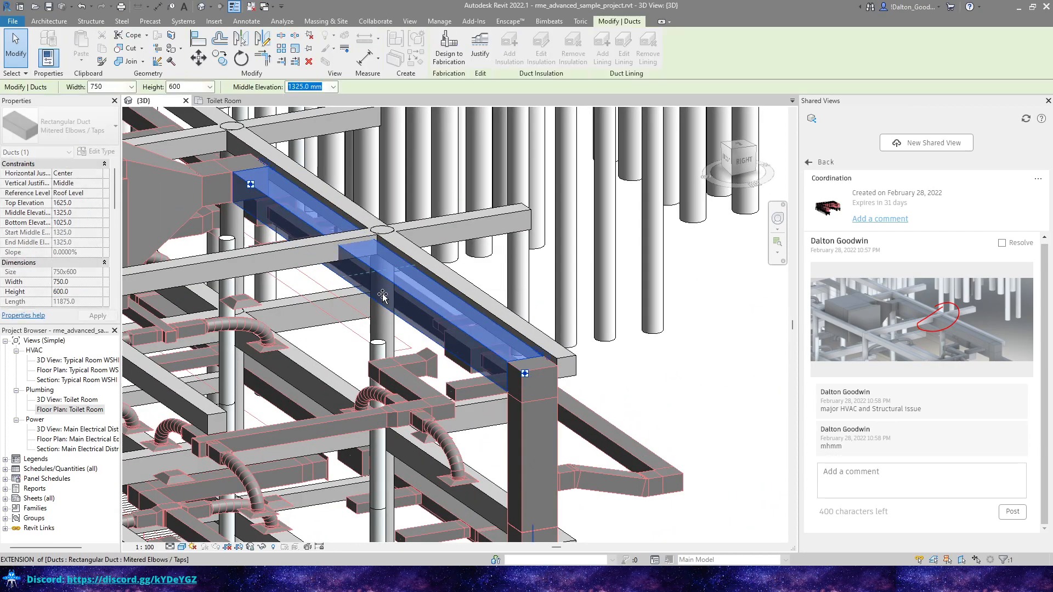
pyautogui.press('Delete')
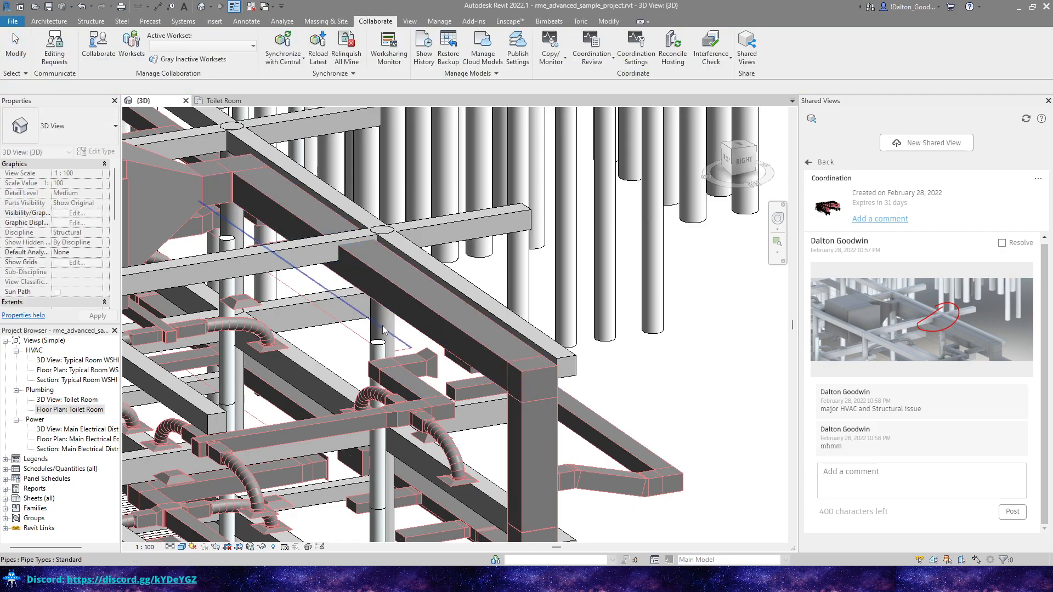
pyautogui.keyDown('shift'); pyautogui.moveTo(236, 228); pyautogui.dragTo(321, 222, button='middle'); pyautogui.keyUp('shift')
pyautogui.scroll(-5, 332, 233)
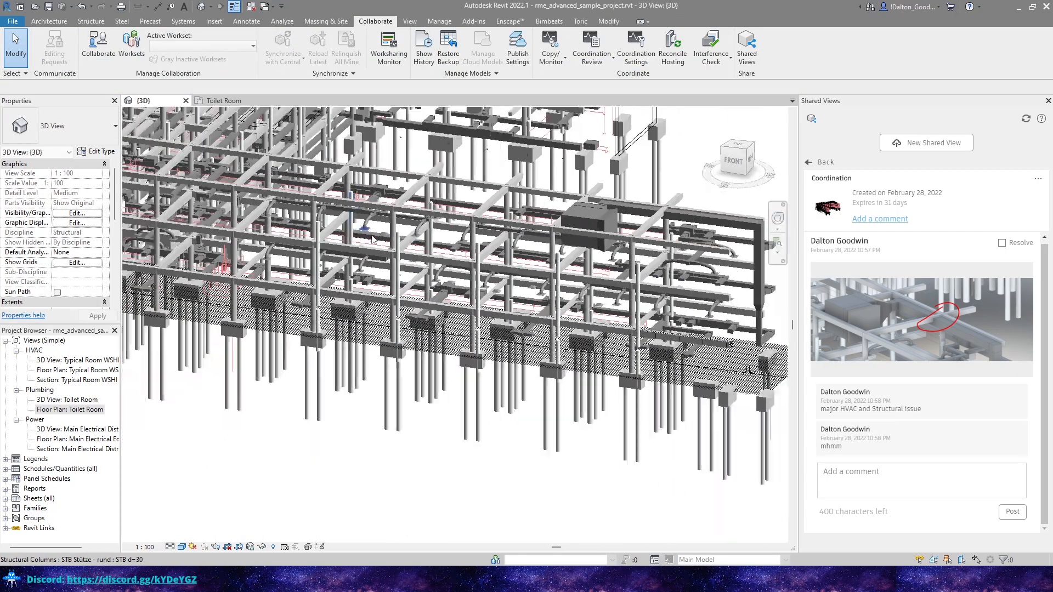
pyautogui.keyDown('shift'); pyautogui.moveTo(583, 222); pyautogui.dragTo(508, 254, button='middle'); pyautogui.keyUp('shift')
pyautogui.scroll(4, 446, 263)
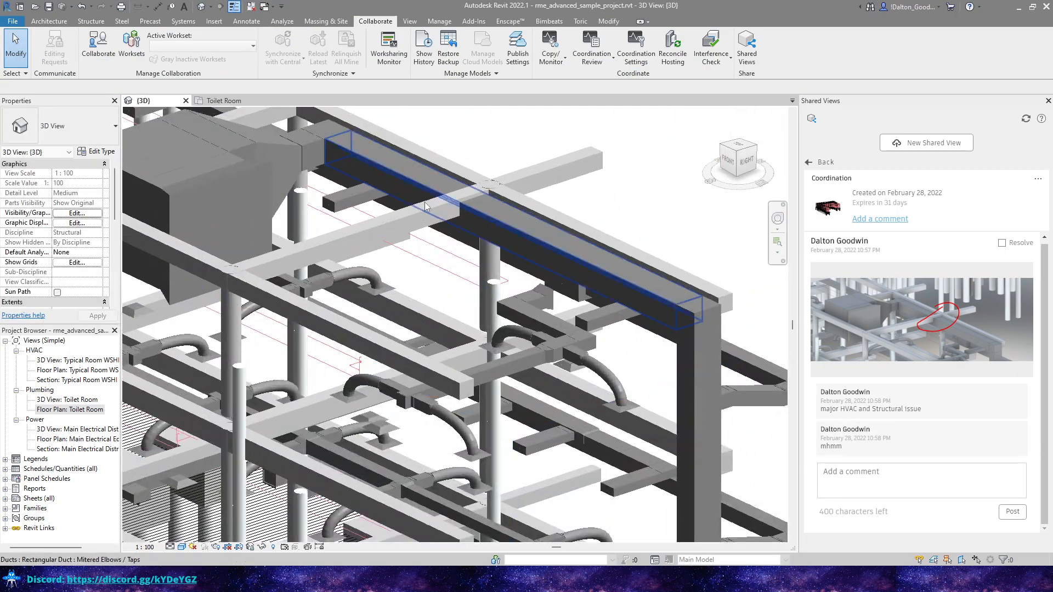
pyautogui.scroll(-2, 426, 206)
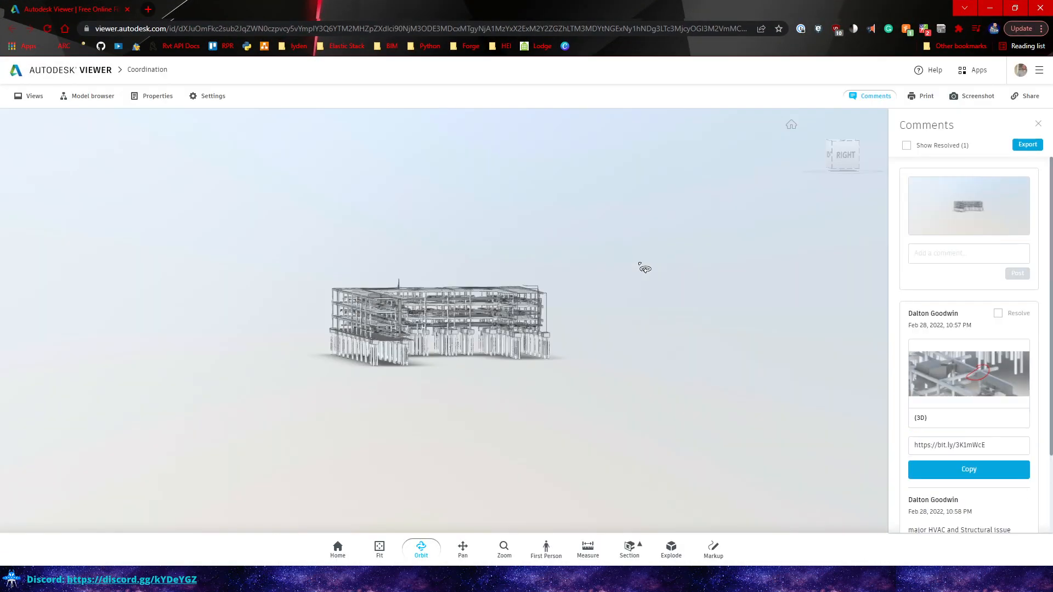
# Step: Recheck the 10:57 PM markup in Autodesk Viewer, then return to Revit and mark its comment as resolved in Shared Views
pyautogui.click(981, 382)
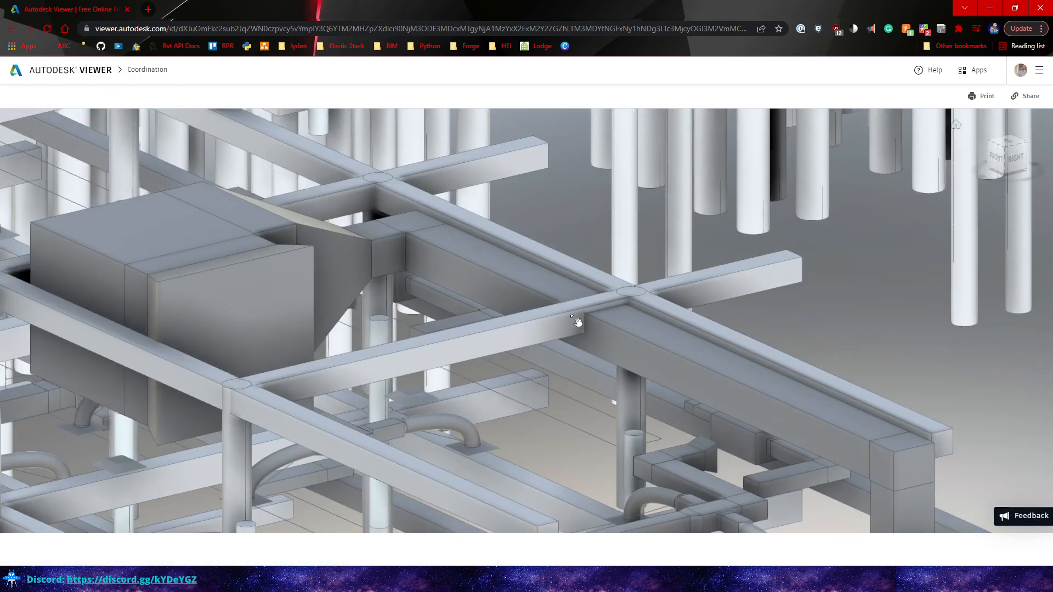
pyautogui.click(524, 549)
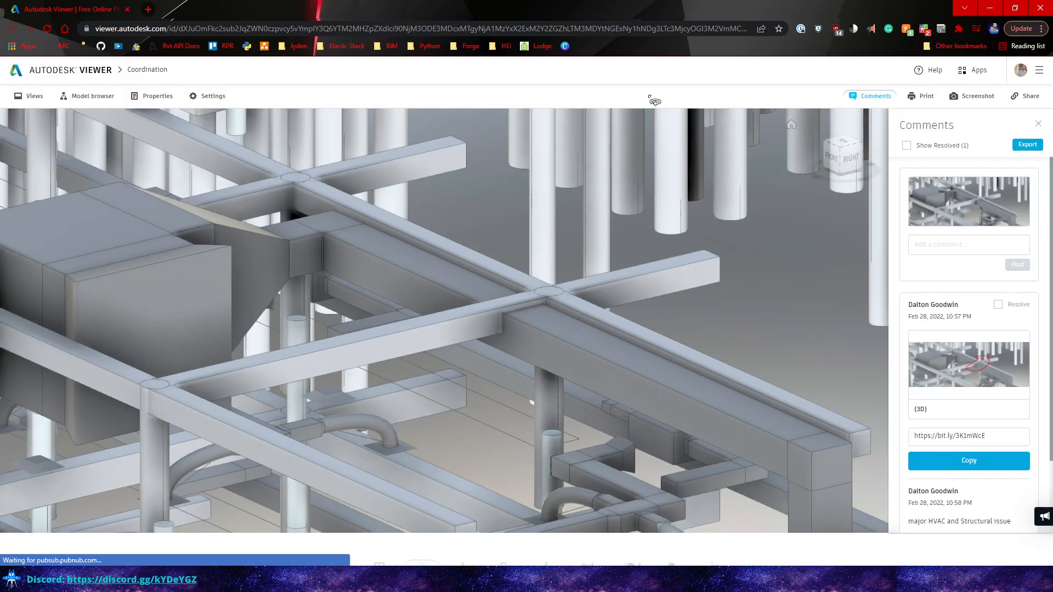
pyautogui.moveTo(650, 9); pyautogui.dragTo(1052, 12)
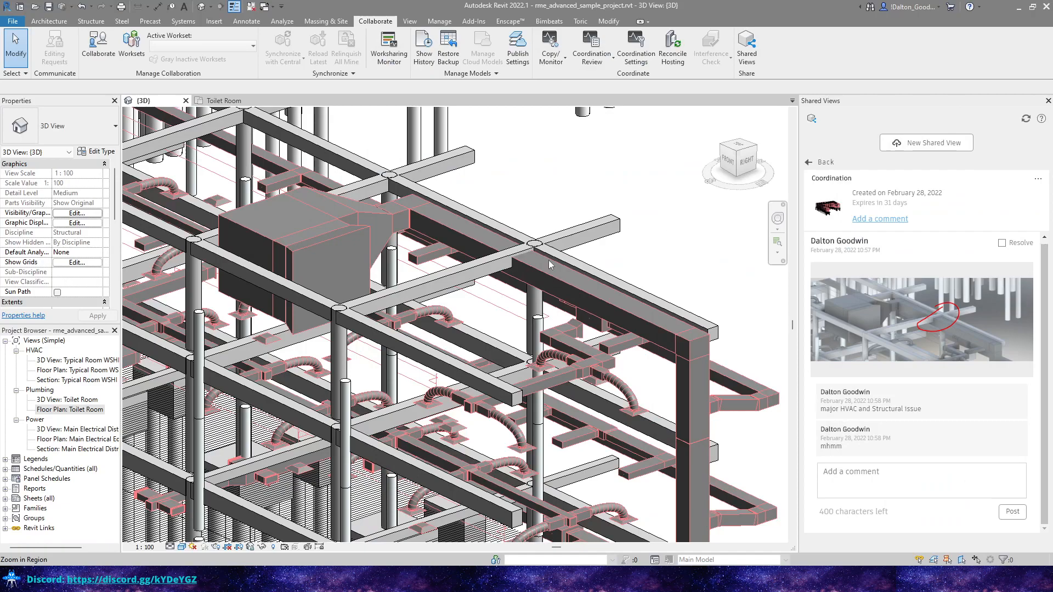
pyautogui.click(1000, 242)
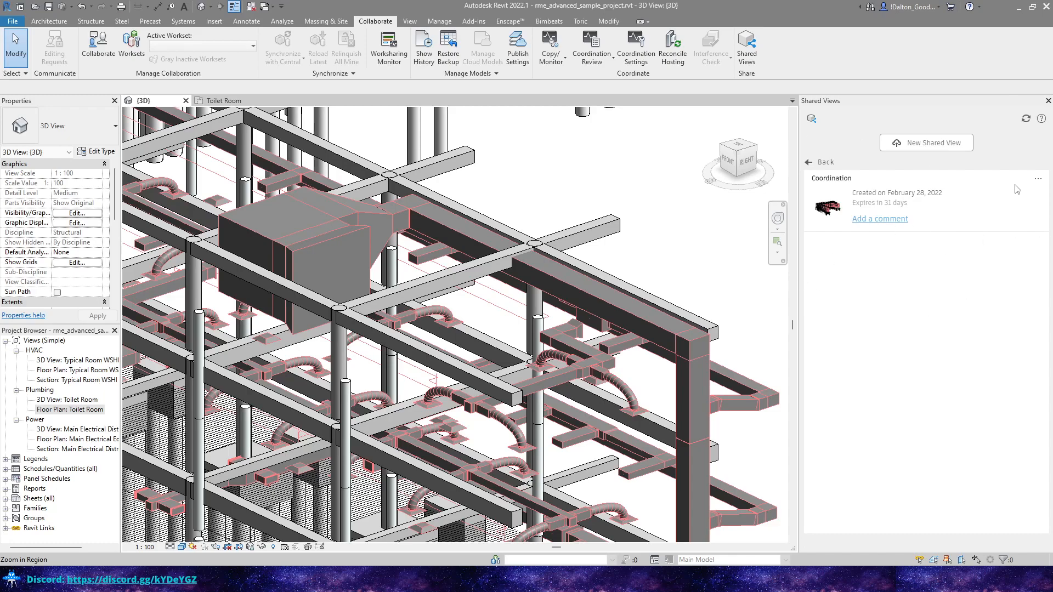
# Step: Toggle the display of resolved comments on and off for the Coordination shared view
pyautogui.click(1038, 179)
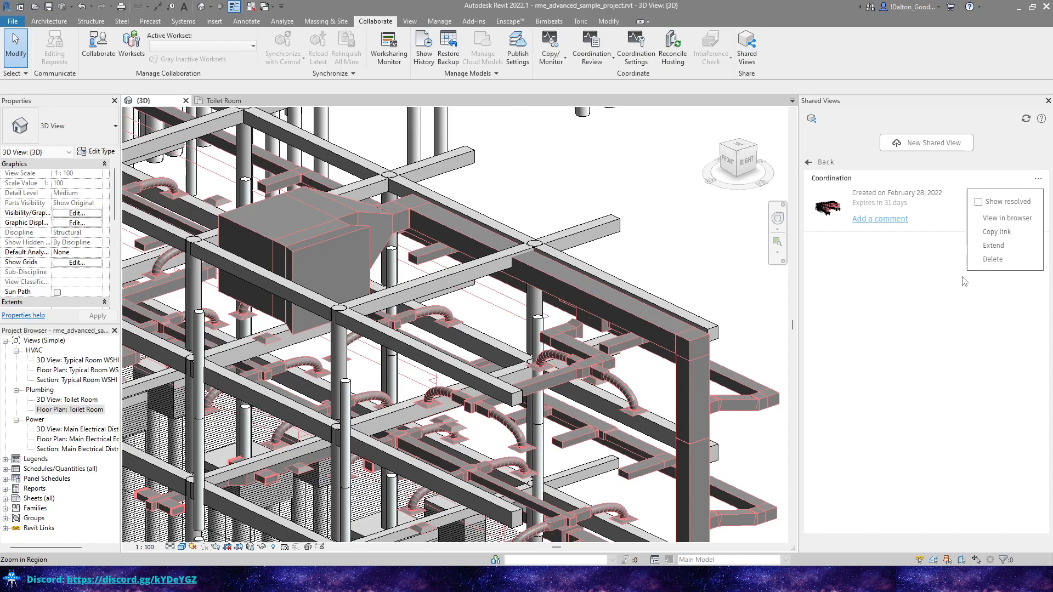
pyautogui.click(980, 204)
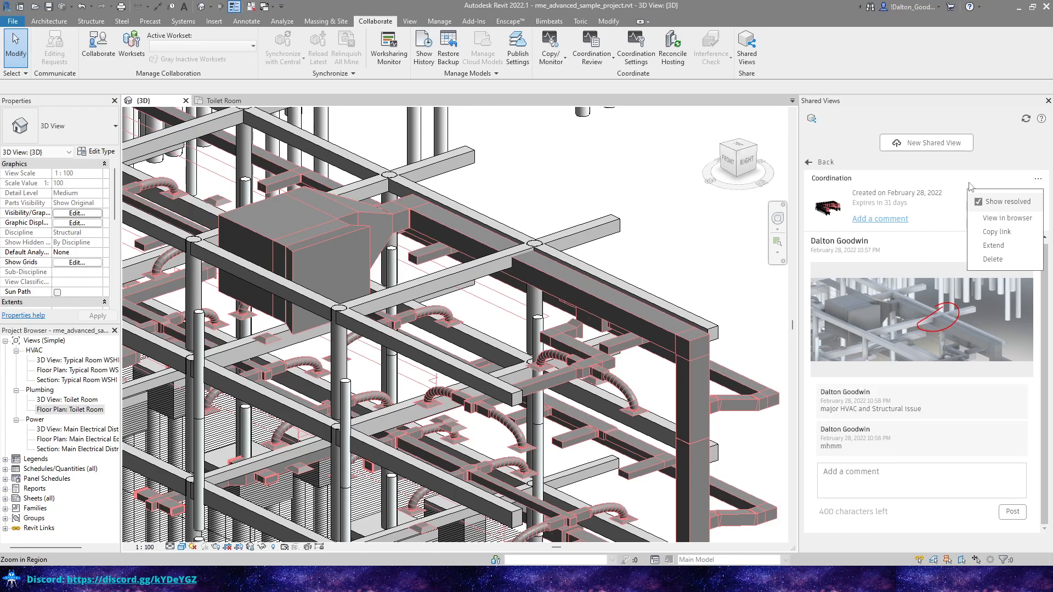
pyautogui.click(977, 203)
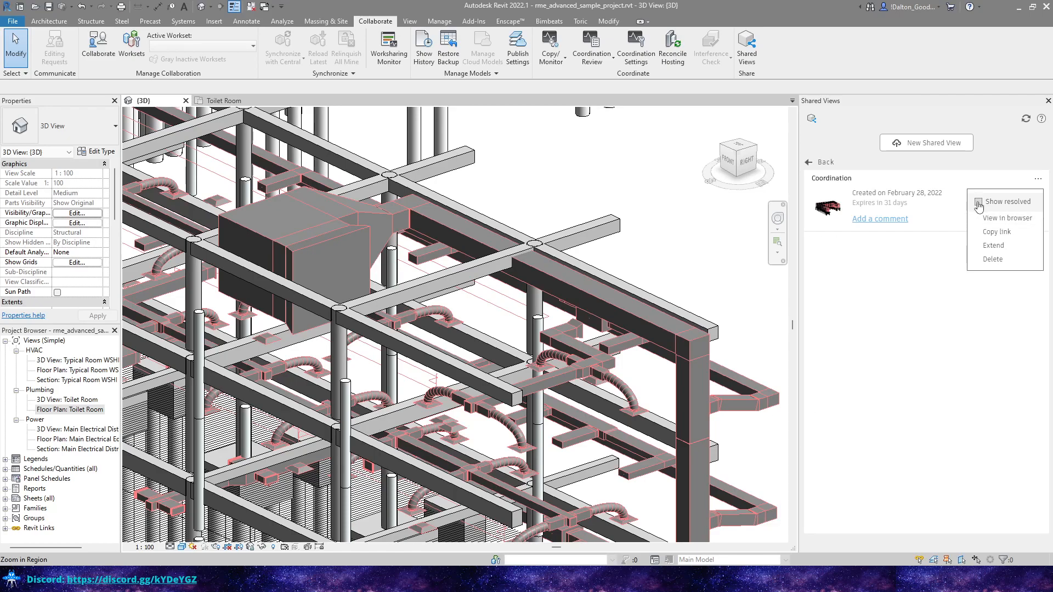
pyautogui.click(979, 204)
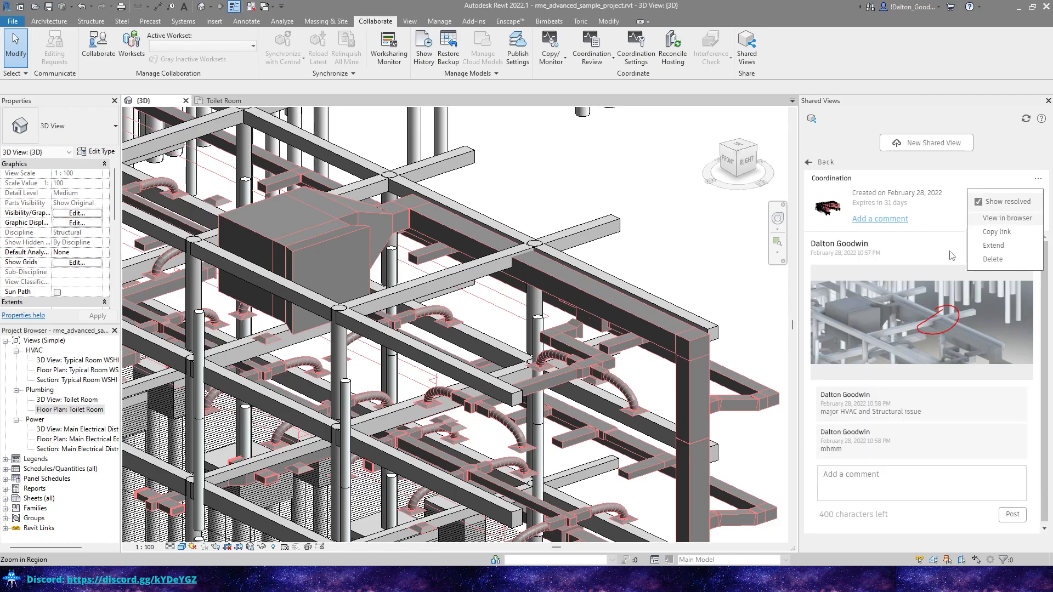
pyautogui.click(978, 202)
# Step: Refresh the shared views and turn on Show resolved for the Coordination view
pyautogui.click(1026, 118)
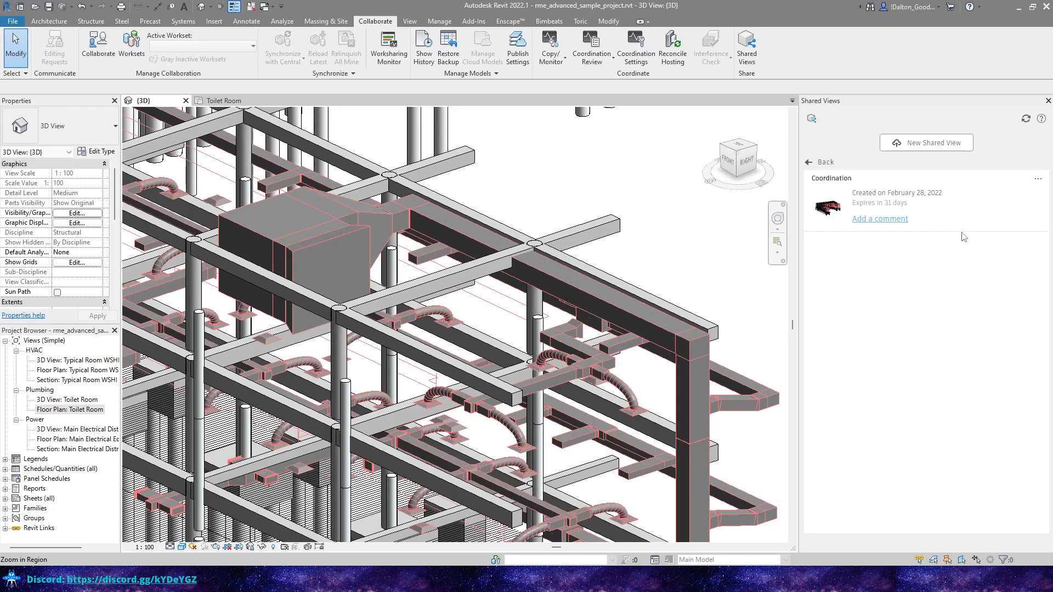
pyautogui.click(1037, 179)
pyautogui.click(978, 202)
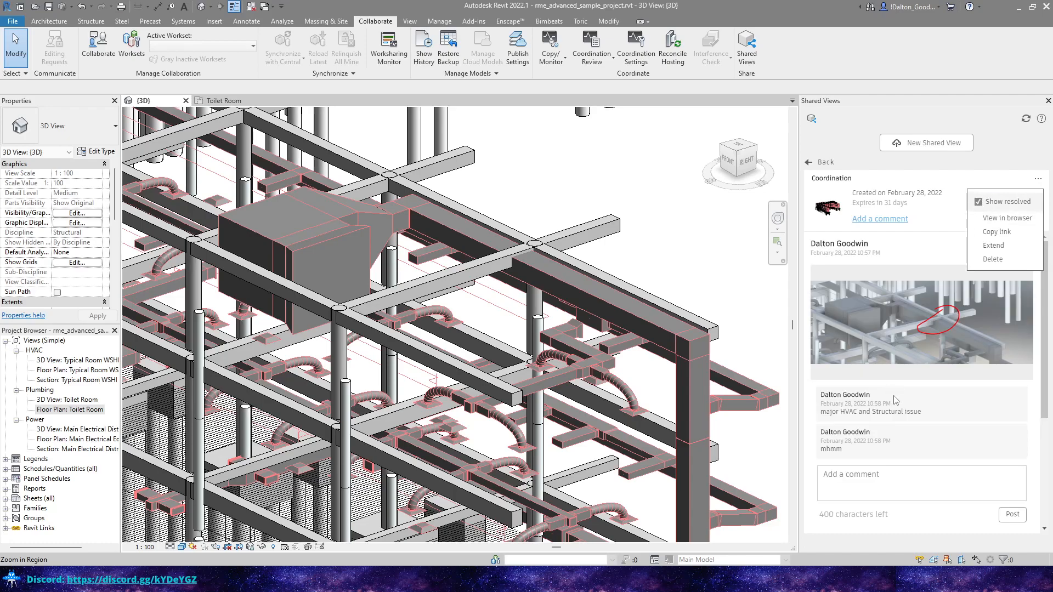
# Step: Review the resolved comments of the Coordination shared view and extend the view's expiry
pyautogui.scroll(-3, 896, 400)
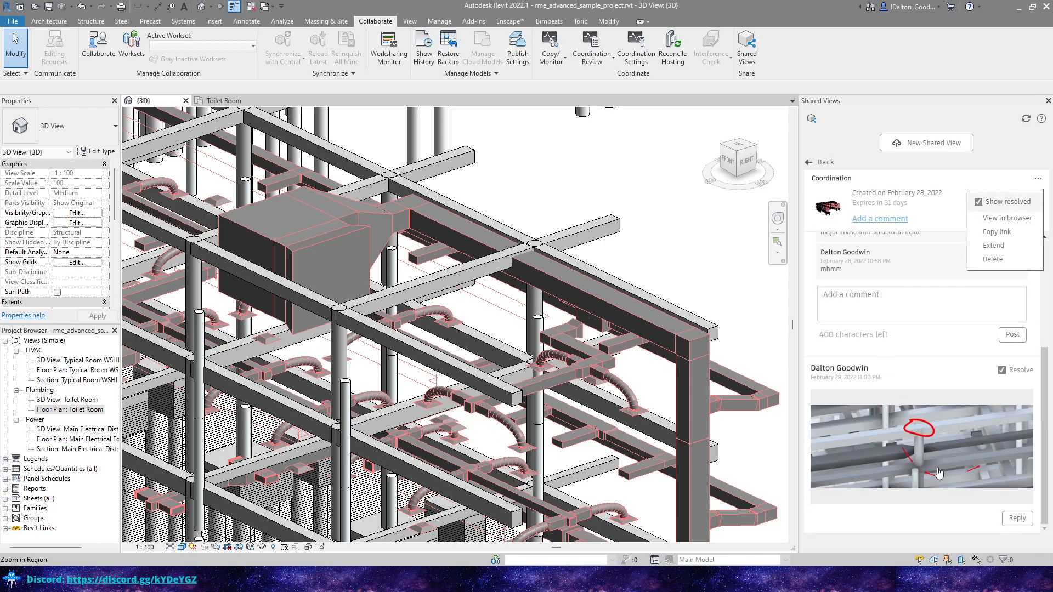
pyautogui.scroll(3, 935, 460)
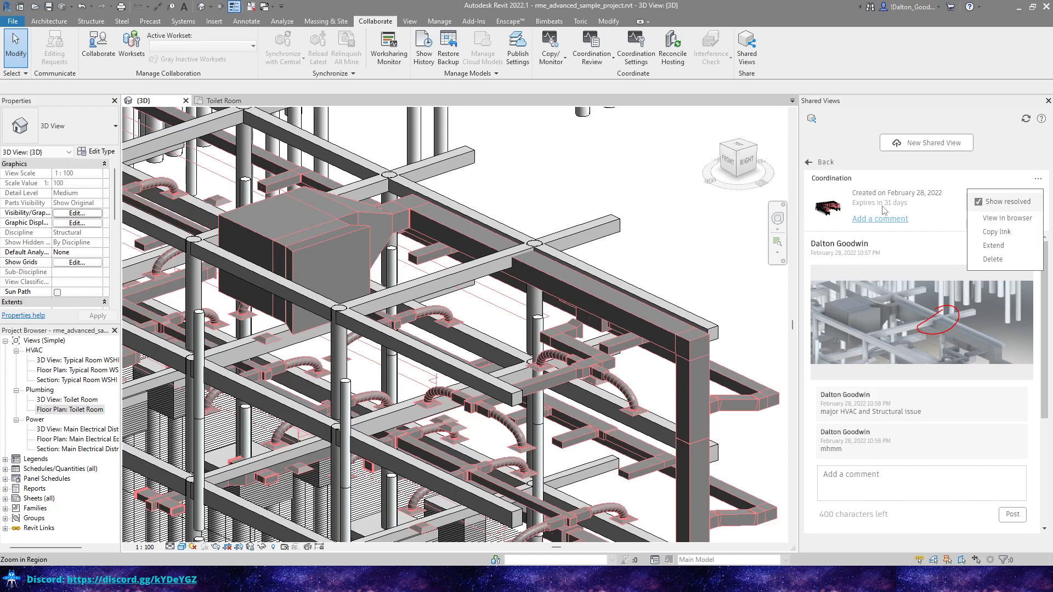
pyautogui.click(909, 207)
pyautogui.click(1039, 178)
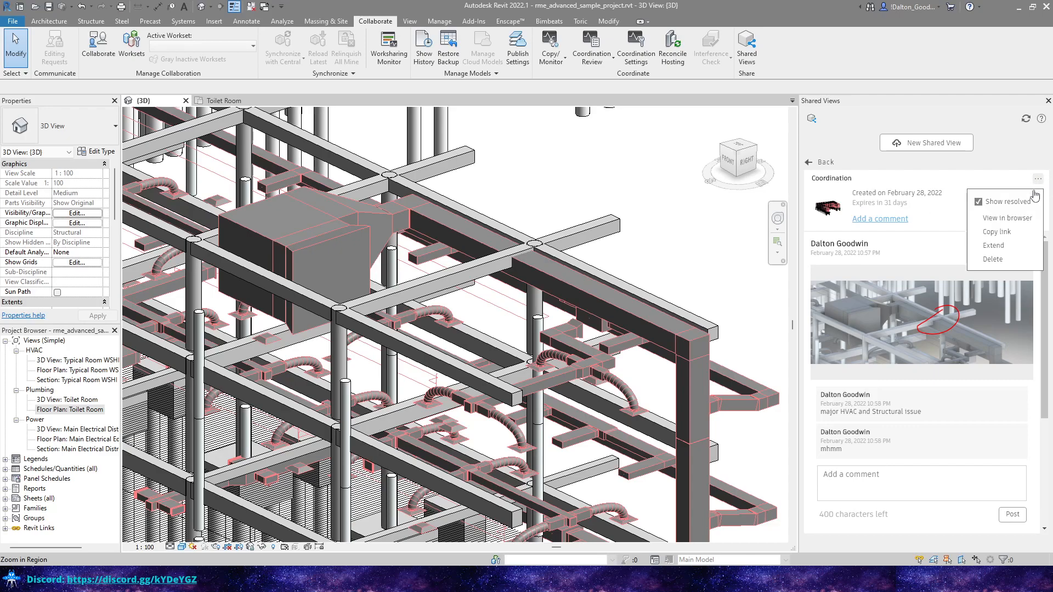
pyautogui.click(994, 248)
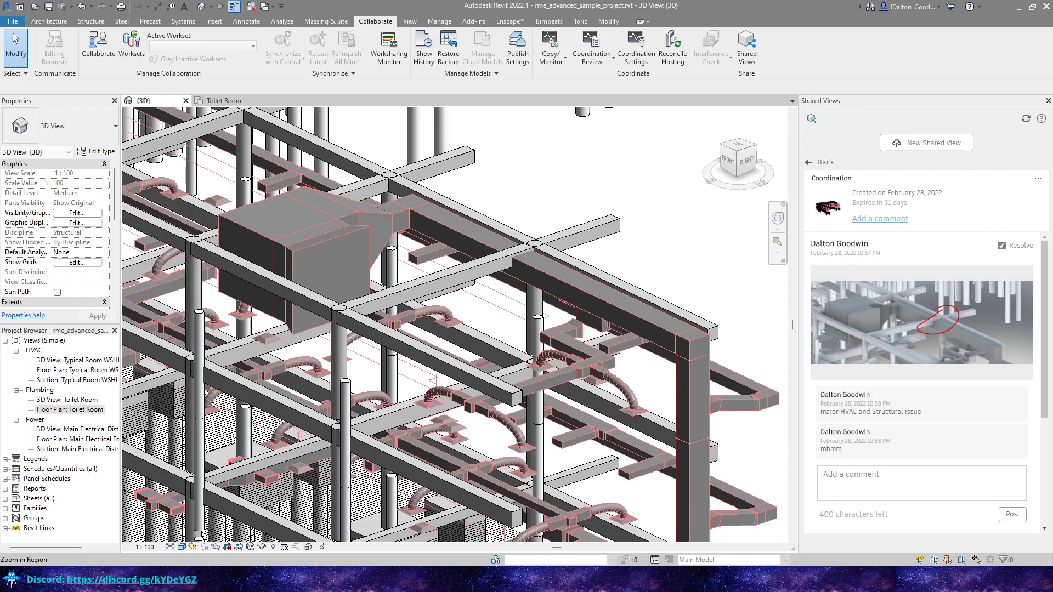
# Step: Delete the Coordination shared view and confirm the deletion
pyautogui.click(1038, 179)
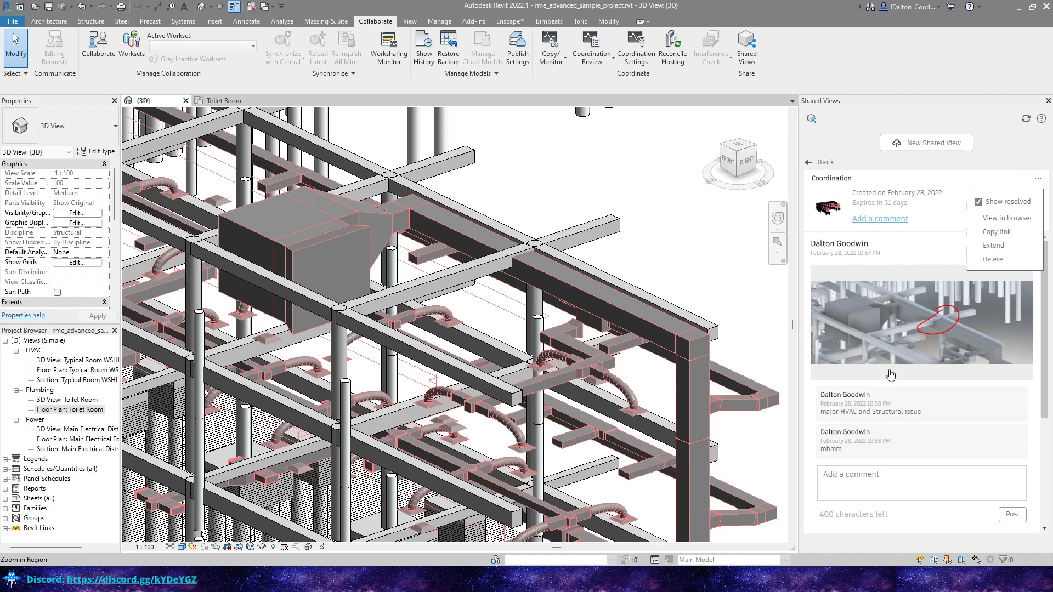
pyautogui.click(993, 259)
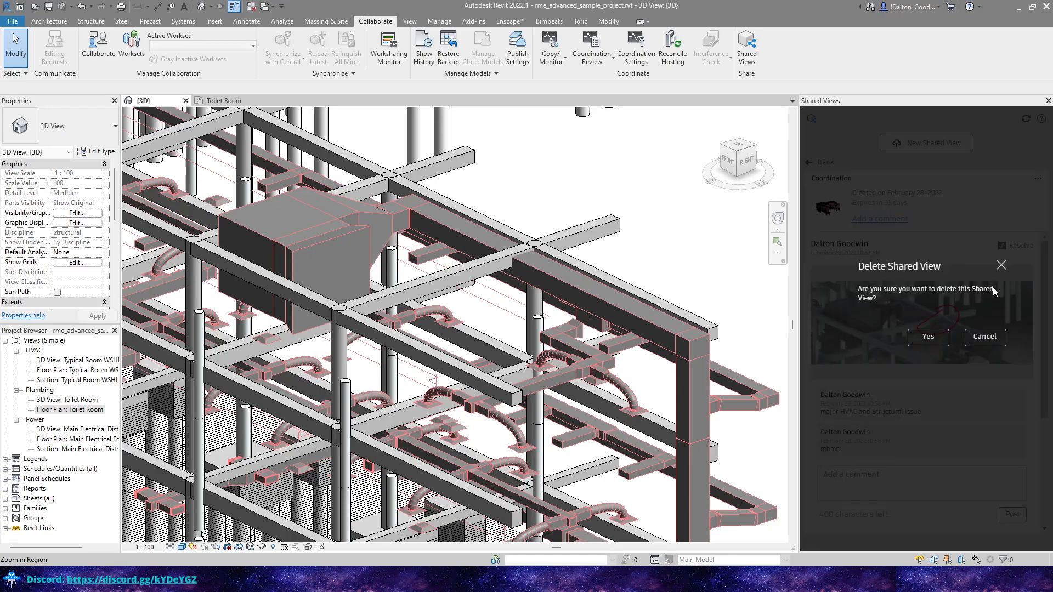
pyautogui.click(929, 338)
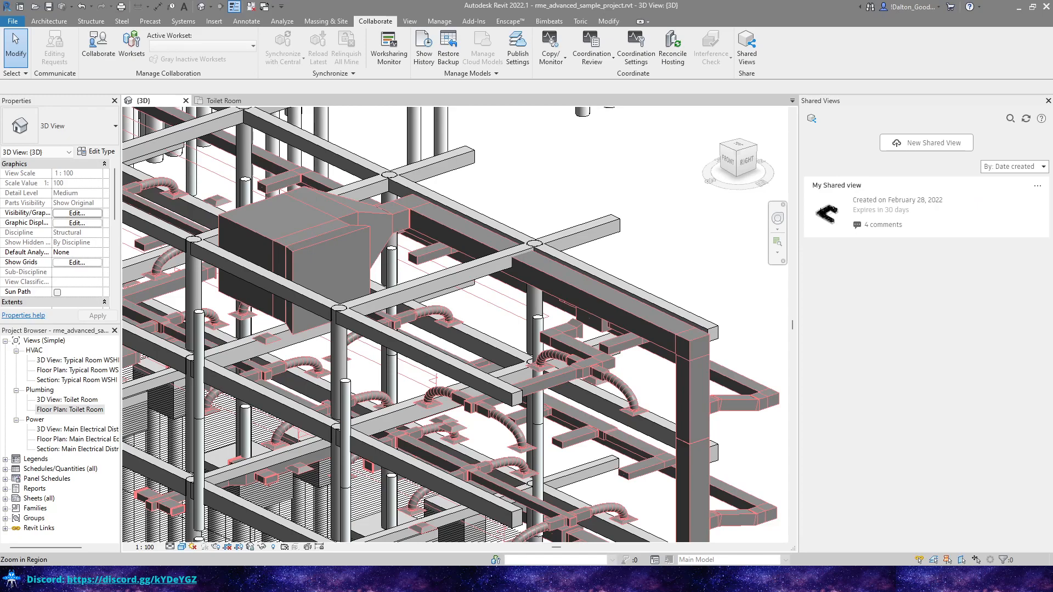
# Step: Switch to My Shared view in Autodesk Viewer and orbit to a low front-right view of the U-shaped building
pyautogui.moveTo(484, 181); pyautogui.dragTo(466, 1)
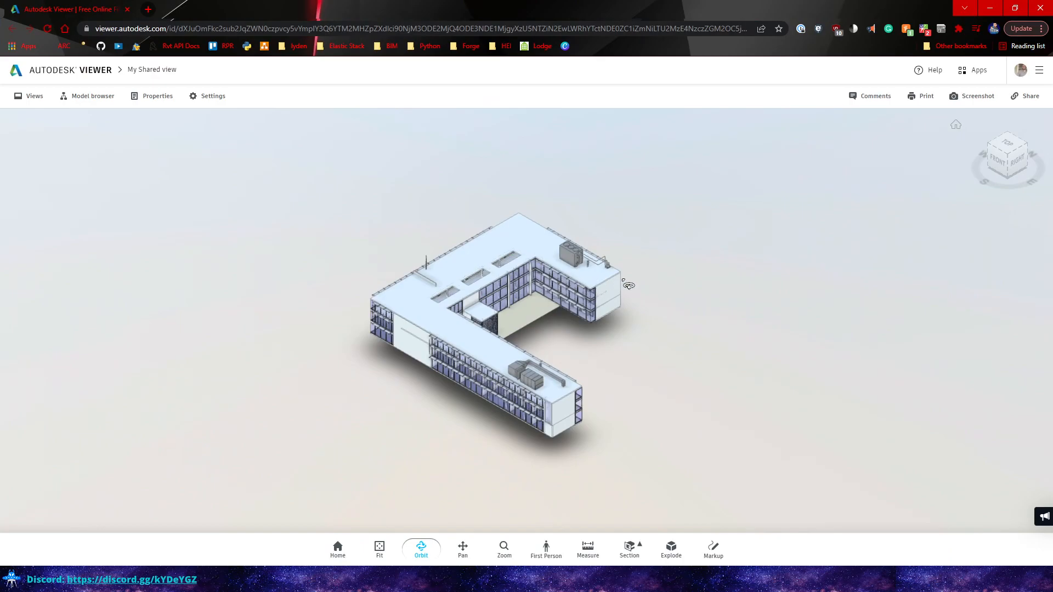
pyautogui.moveTo(680, 270); pyautogui.dragTo(522, 200)
pyautogui.moveTo(509, 279); pyautogui.dragTo(548, 268)
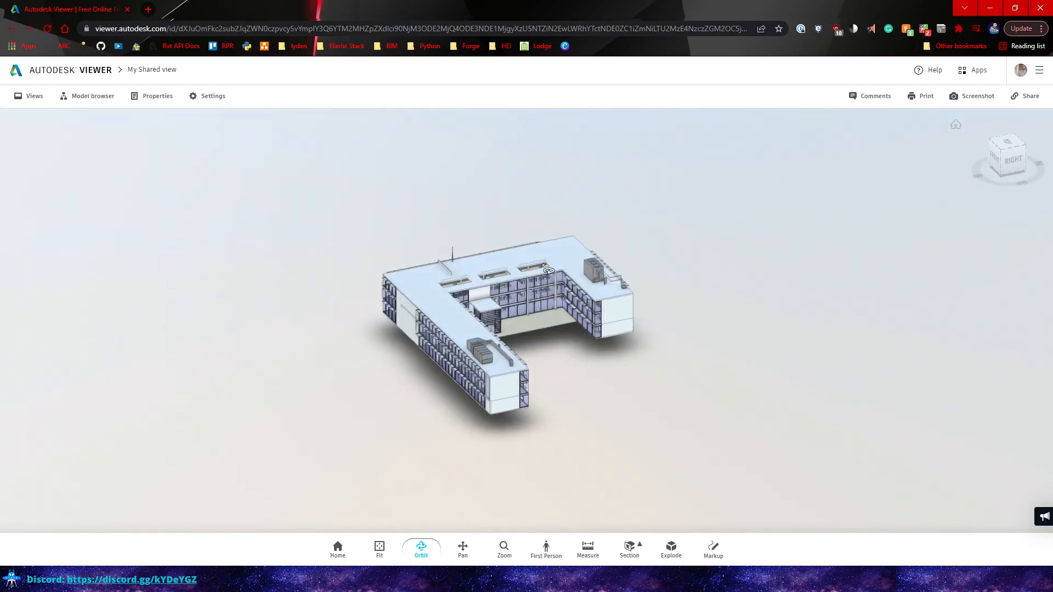
pyautogui.moveTo(525, 6); pyautogui.dragTo(1036, 119)
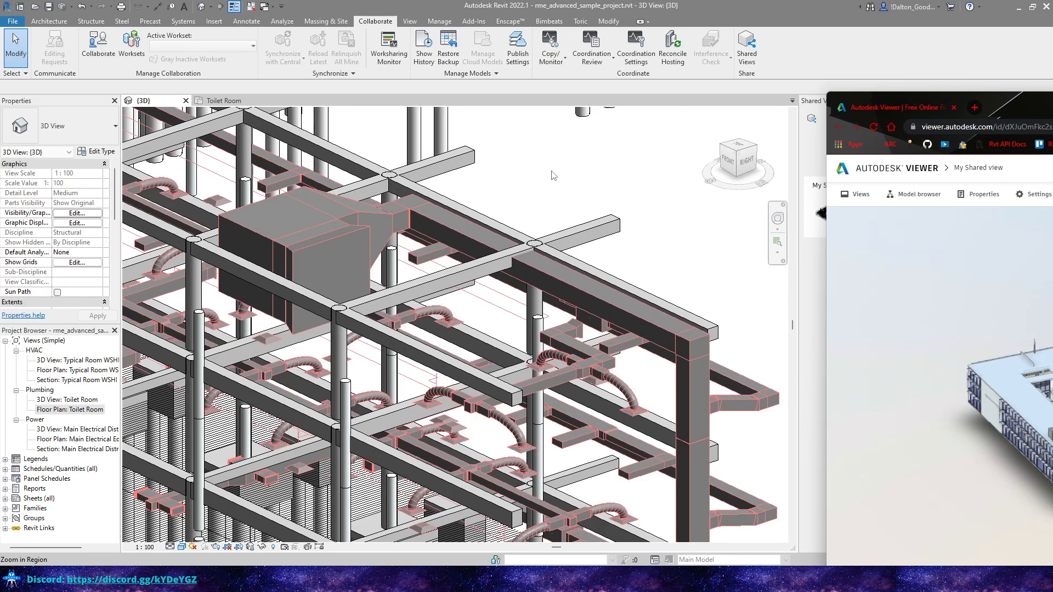
pyautogui.moveTo(1042, 100); pyautogui.dragTo(659, 1)
pyautogui.moveTo(705, 277); pyautogui.dragTo(578, 280)
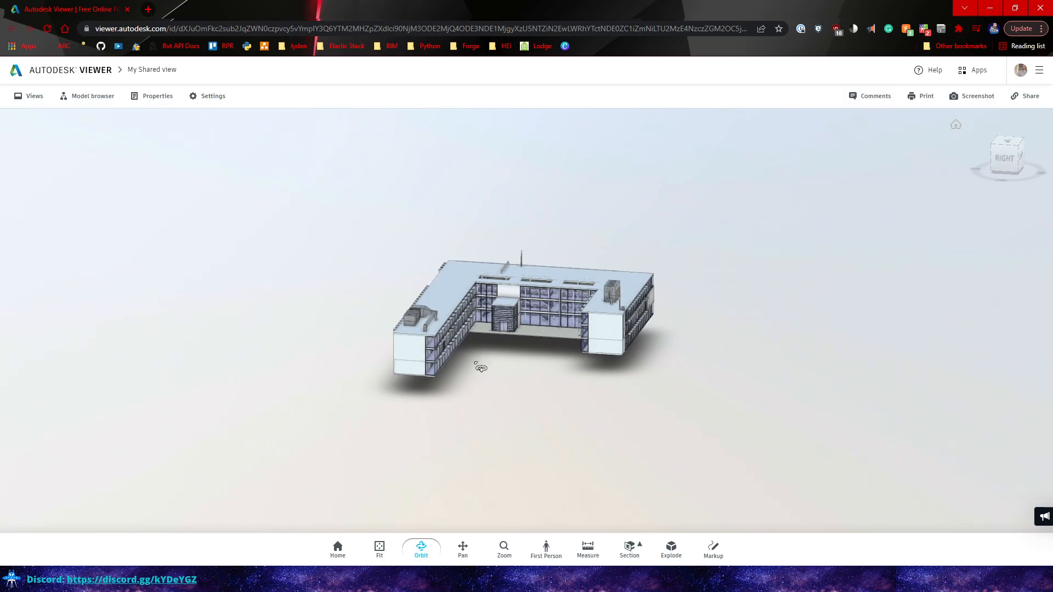
pyautogui.moveTo(481, 367); pyautogui.dragTo(652, 350)
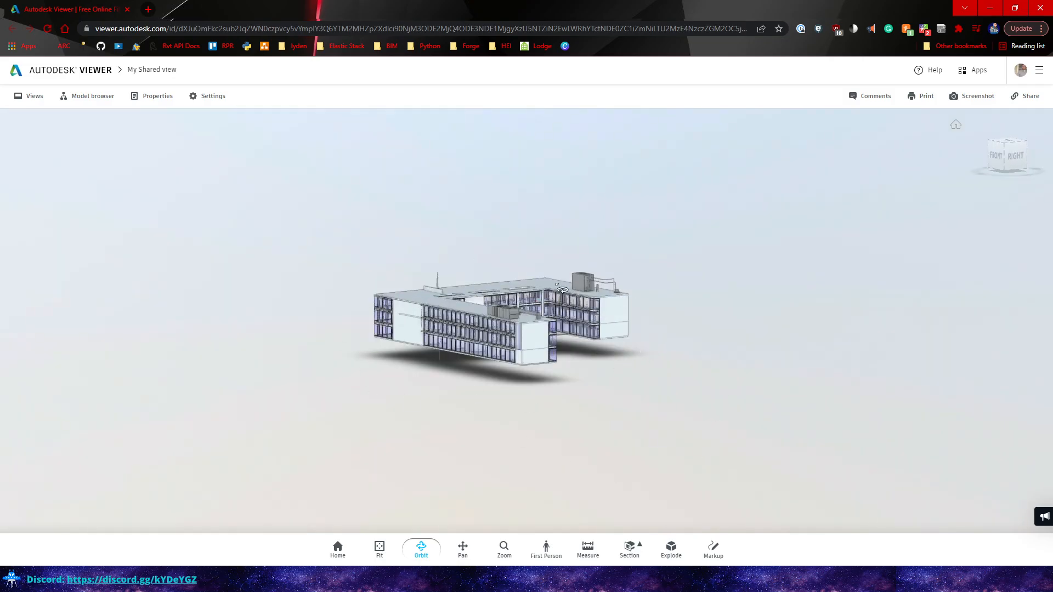
# Step: Circle the end of the building's rear wing with a red pencil in the second-thickest line weight and save the markup
pyautogui.click(722, 553)
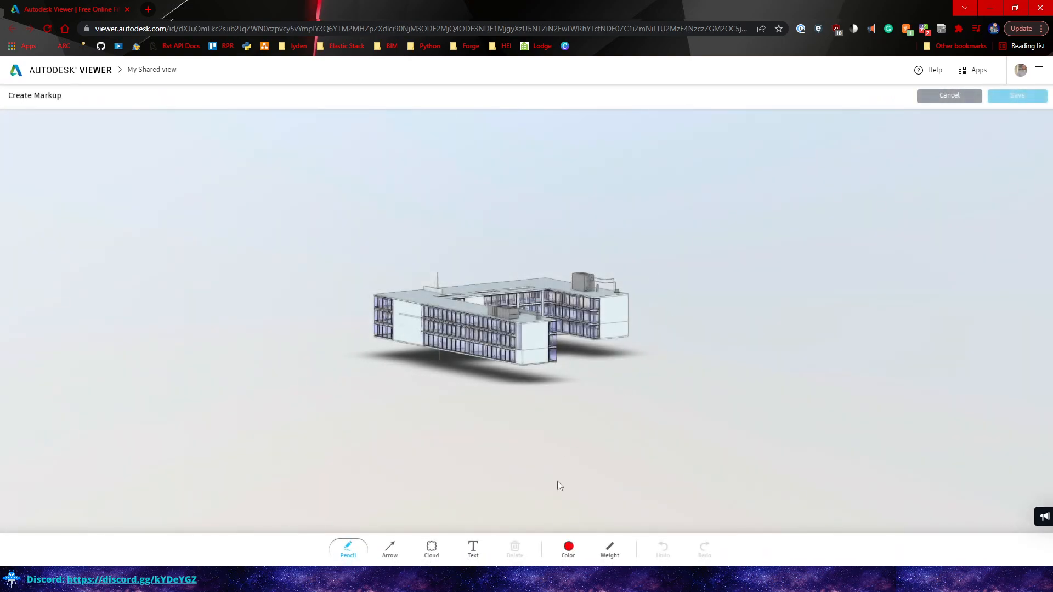
pyautogui.click(610, 548)
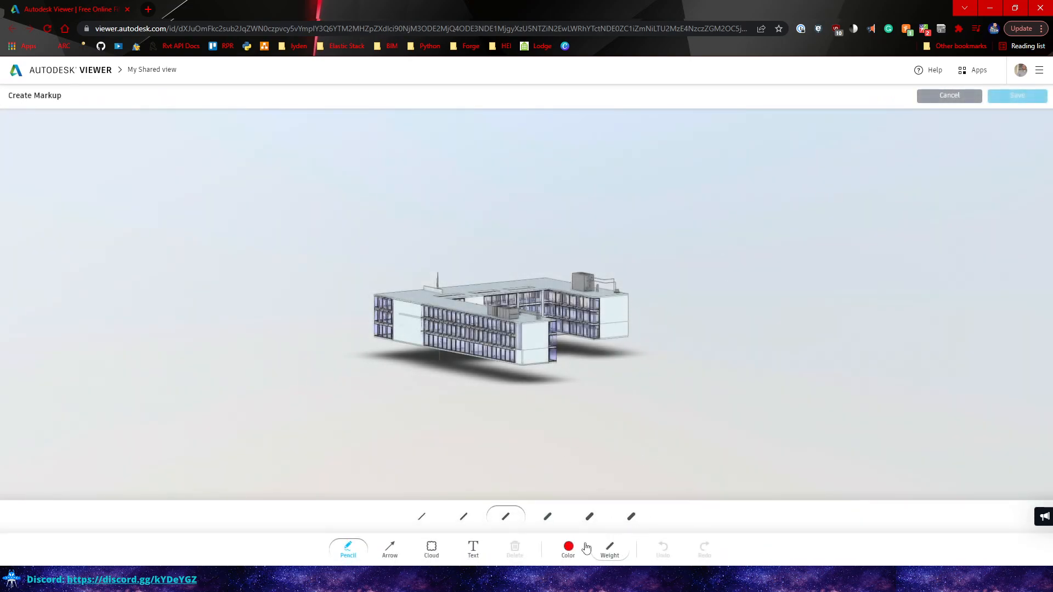
pyautogui.click(590, 518)
pyautogui.moveTo(727, 229); pyautogui.dragTo(571, 360)
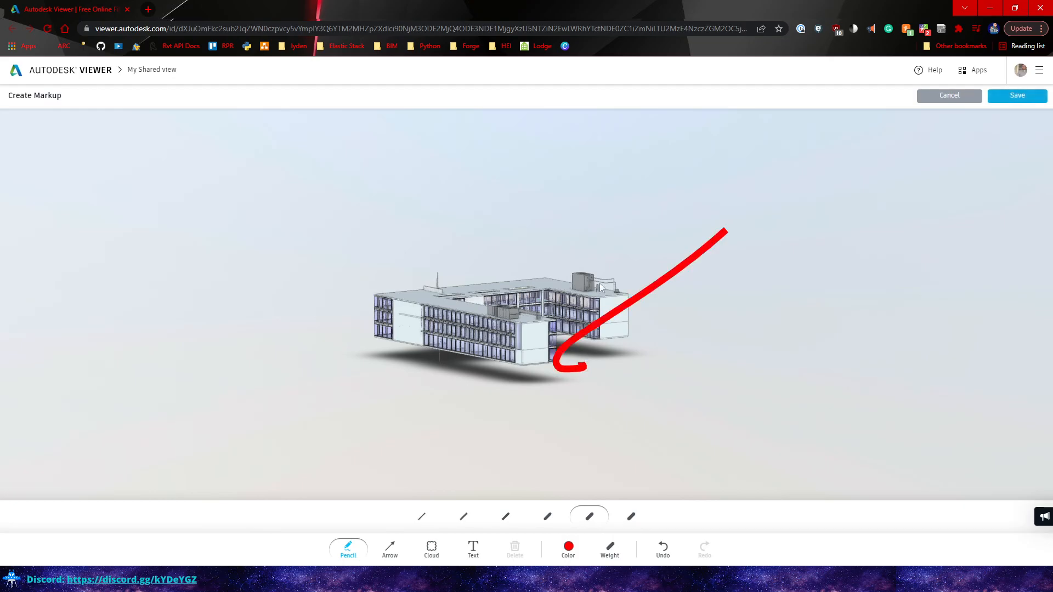
pyautogui.hotkey('ctrl', 'z')
pyautogui.moveTo(614, 266)
pyautogui.mouseDown()
pyautogui.moveTo(617, 338)
pyautogui.moveTo(598, 267)
pyautogui.mouseUp()
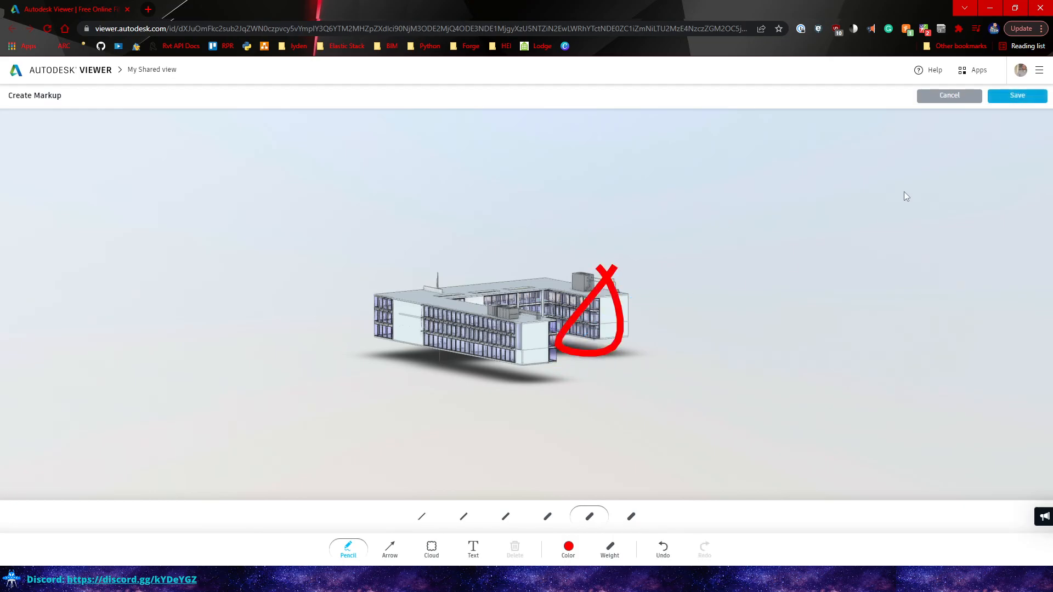
pyautogui.click(1018, 95)
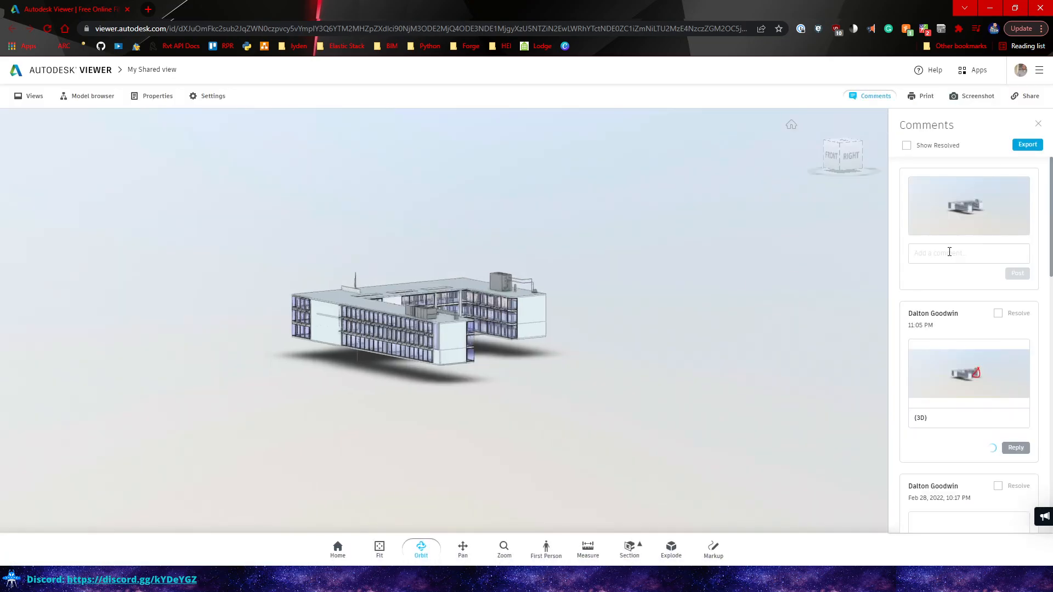
# Step: Mark the new 11:05 PM markup comment as resolved and open the 10:17 PM markup of the rooftop duct
pyautogui.scroll(-5, 945, 220)
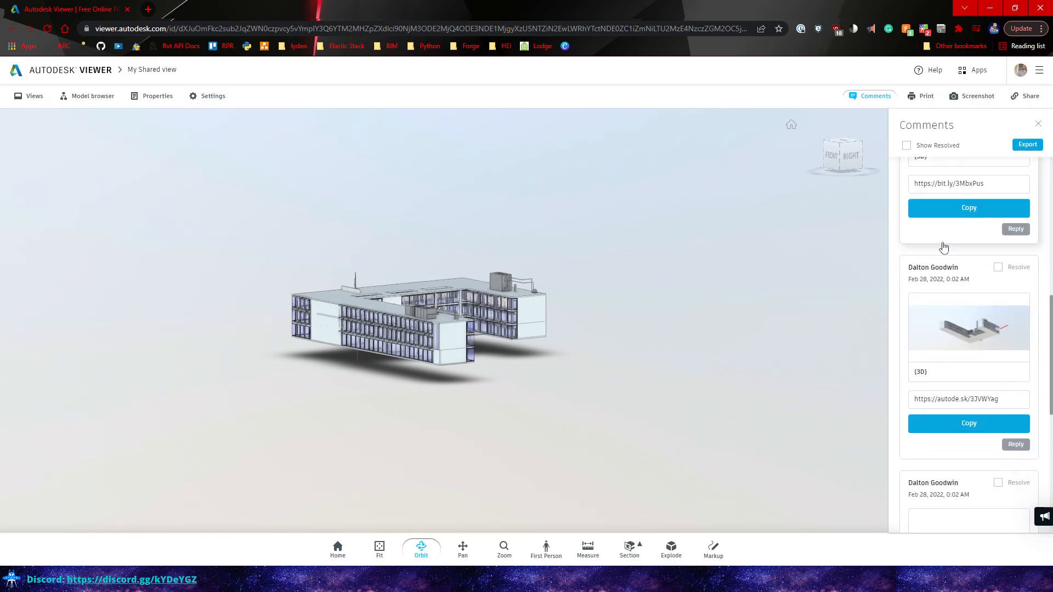
pyautogui.scroll(-5, 953, 306)
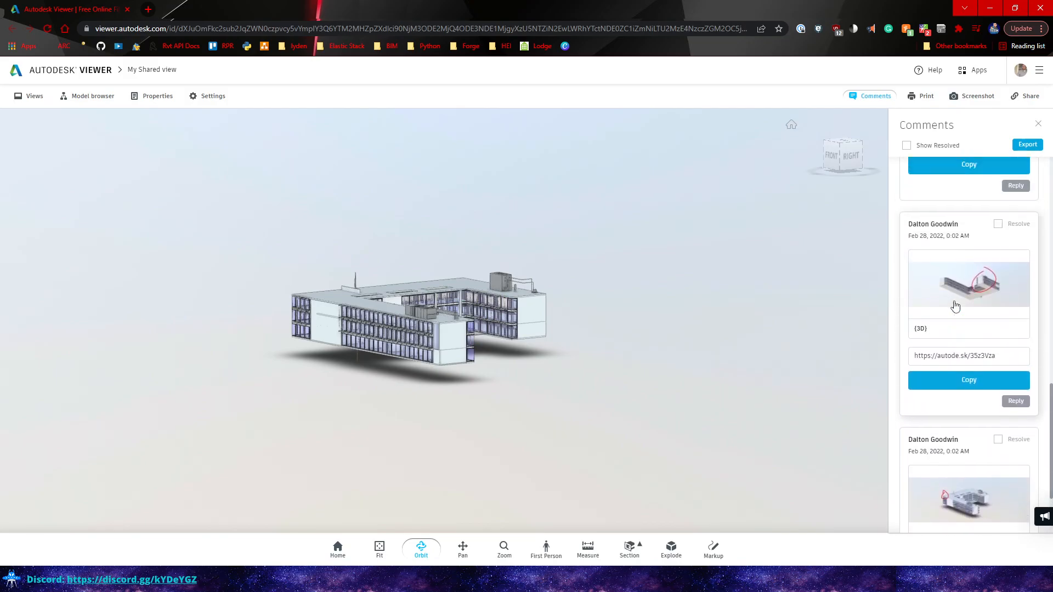
pyautogui.scroll(5, 966, 325)
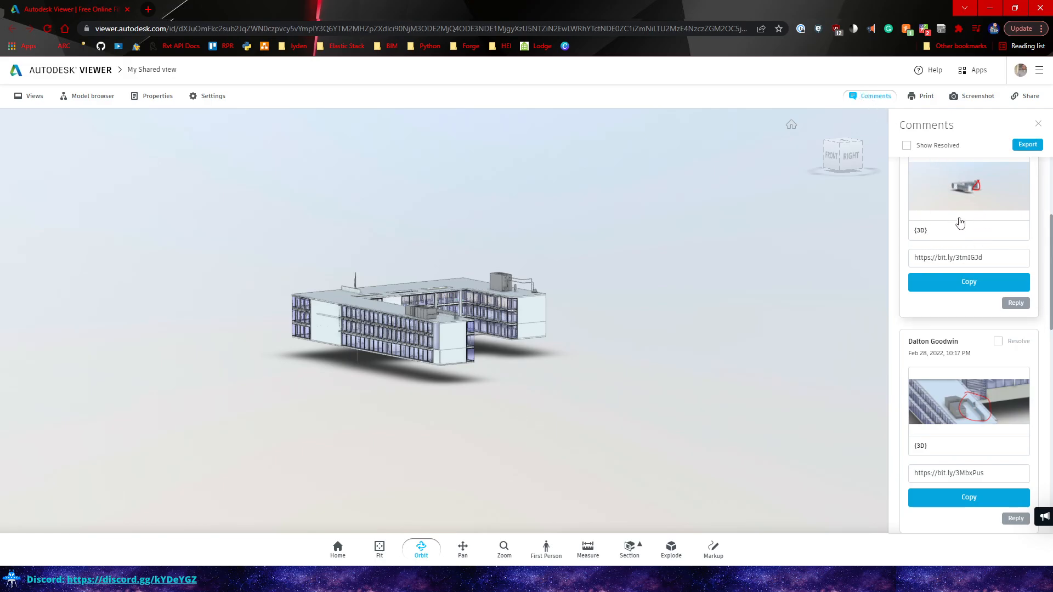
pyautogui.scroll(3, 1046, 266)
pyautogui.click(999, 291)
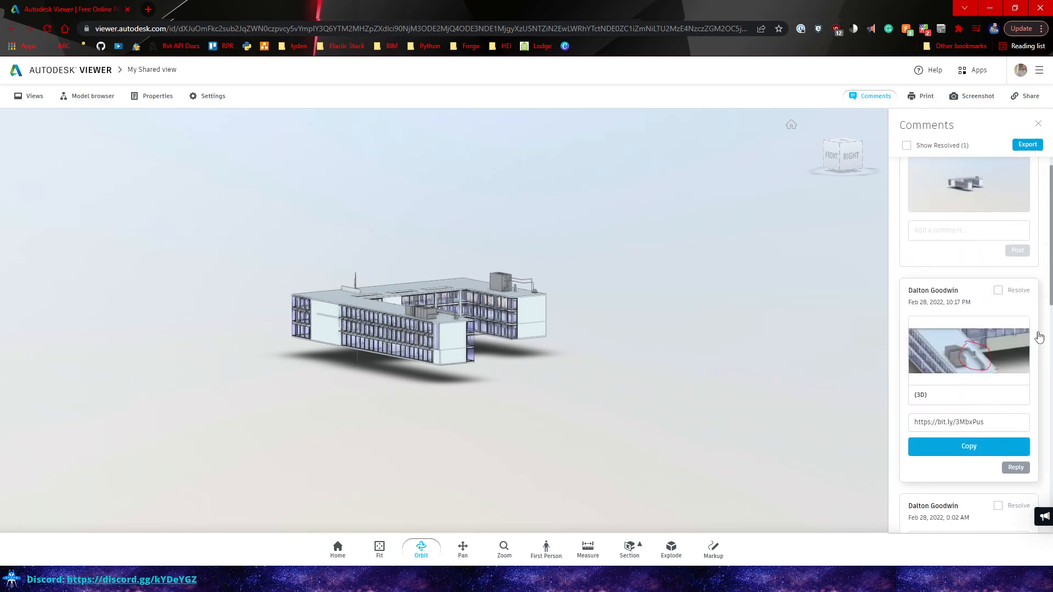
pyautogui.doubleClick(1003, 299)
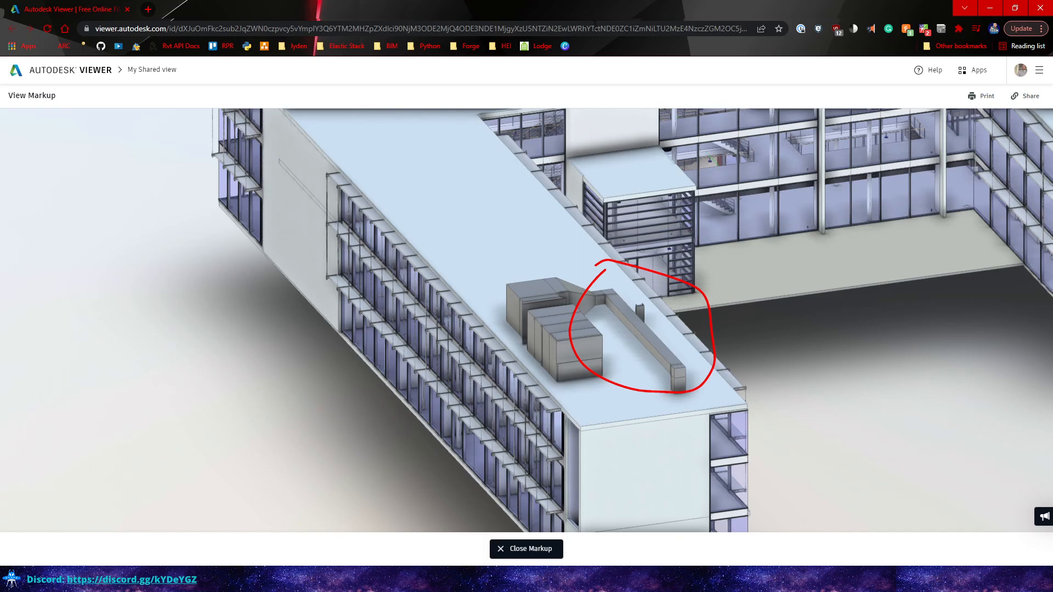
# Step: Switch back to Revit, open the Toilet Room floor plan and frame the pipe connections between two opposite fixtures
pyautogui.hotkey('alt', 'Tab')
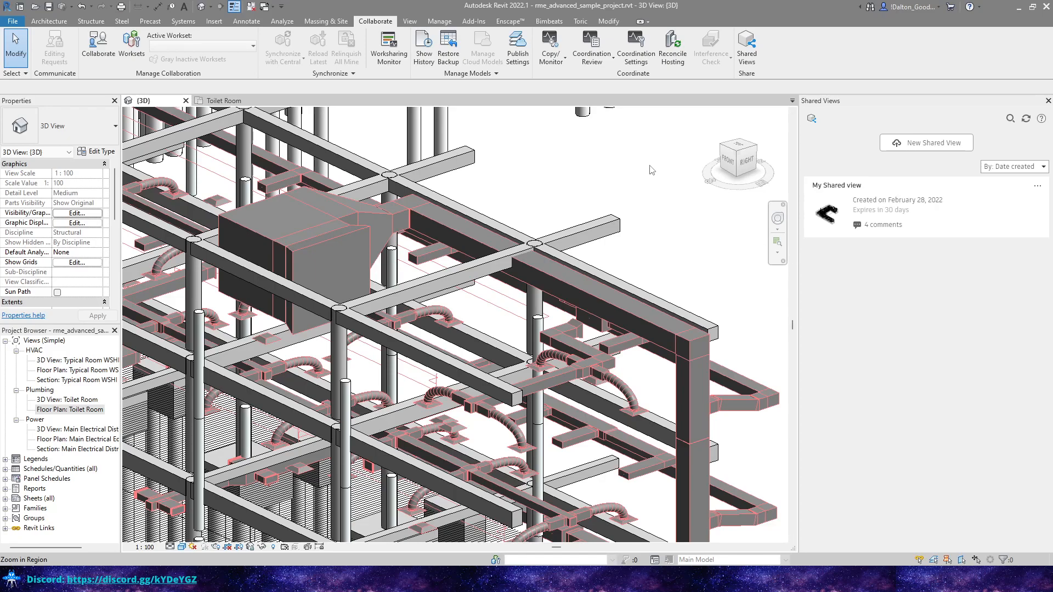
pyautogui.scroll(-1, 598, 192)
pyautogui.scroll(-5, 598, 192)
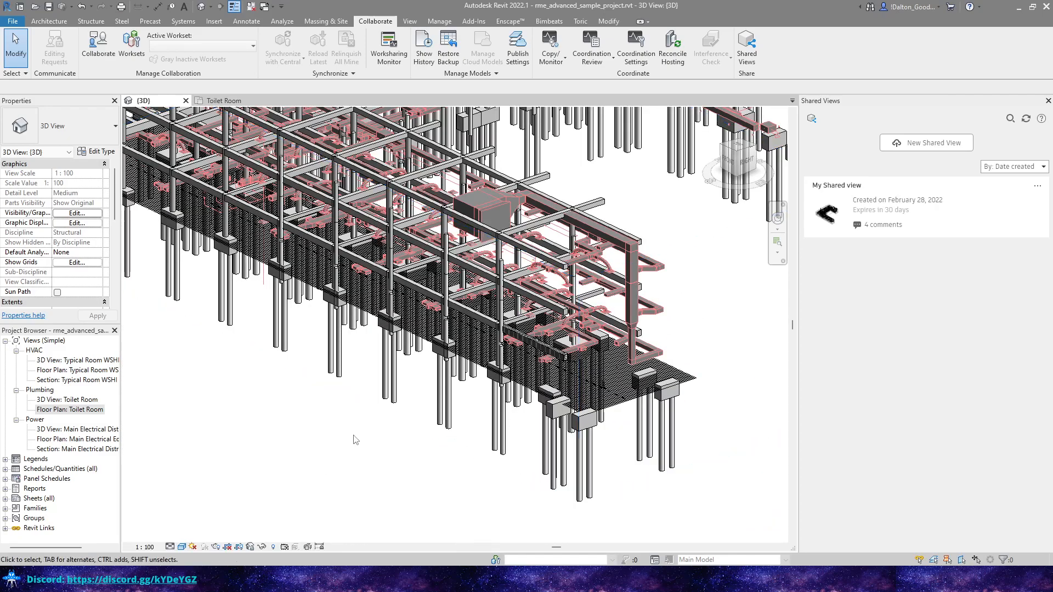
pyautogui.doubleClick(73, 411)
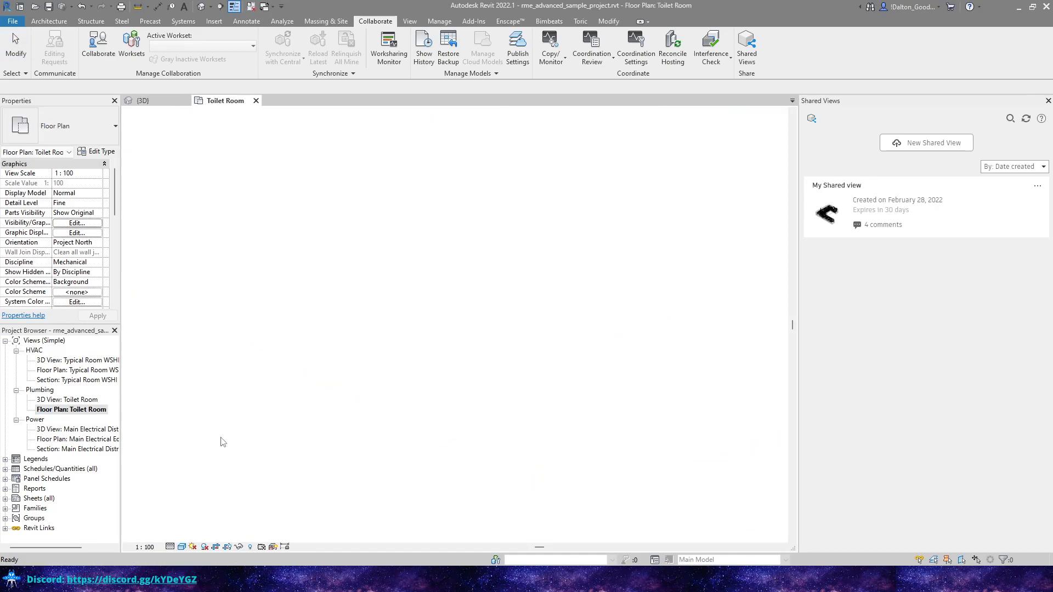
pyautogui.scroll(-3, 538, 273)
pyautogui.scroll(3, 535, 280)
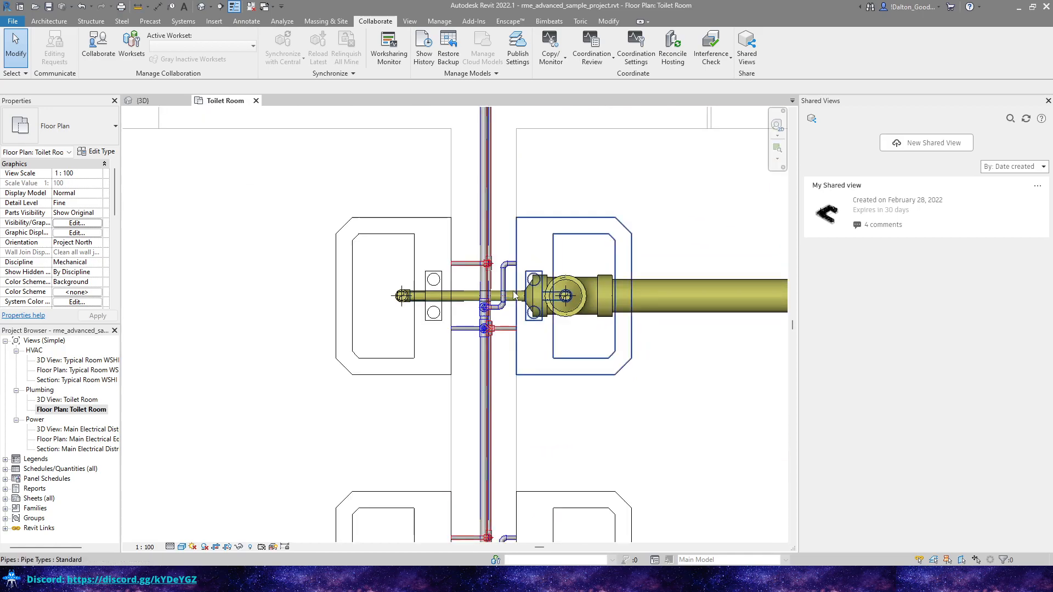
pyautogui.moveTo(595, 210); pyautogui.dragTo(553, 233, button='middle')
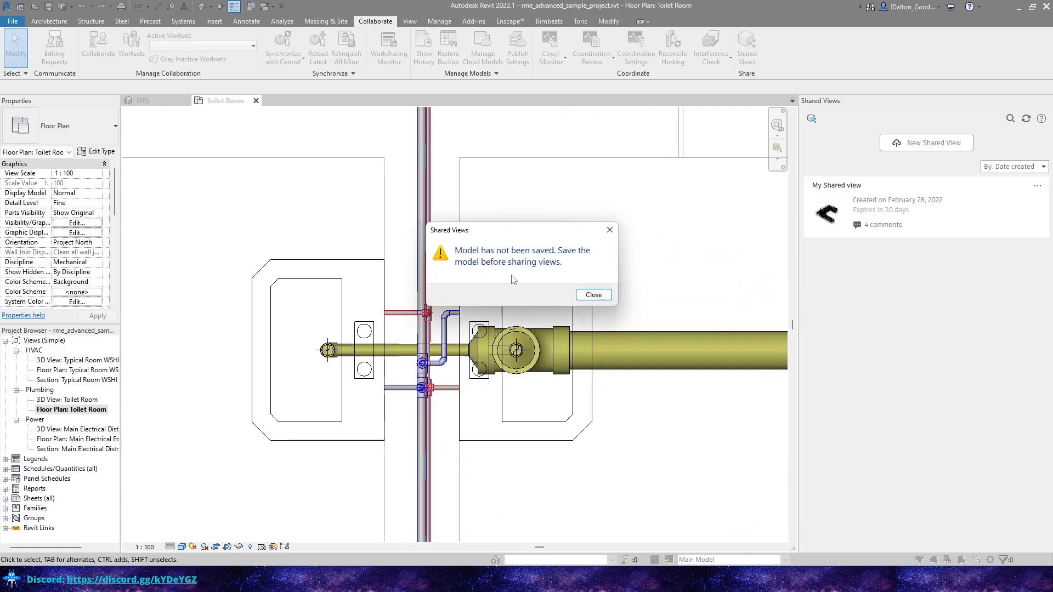
# Step: Save the model and share the Toilet Room floor plan as a new shared view named "2D view"
pyautogui.click(593, 295)
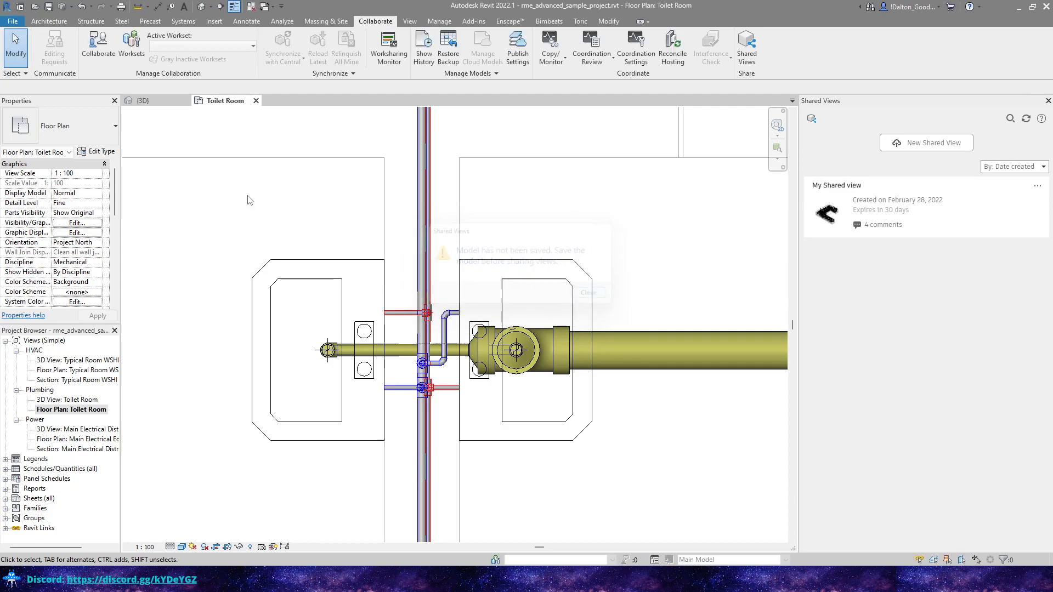
pyautogui.click(49, 6)
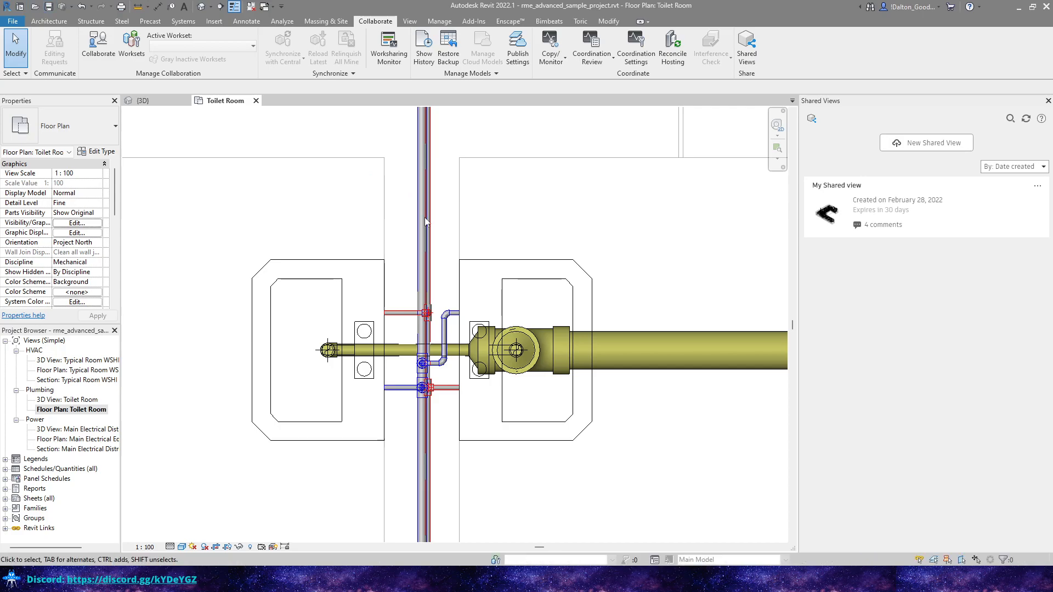
pyautogui.click(932, 142)
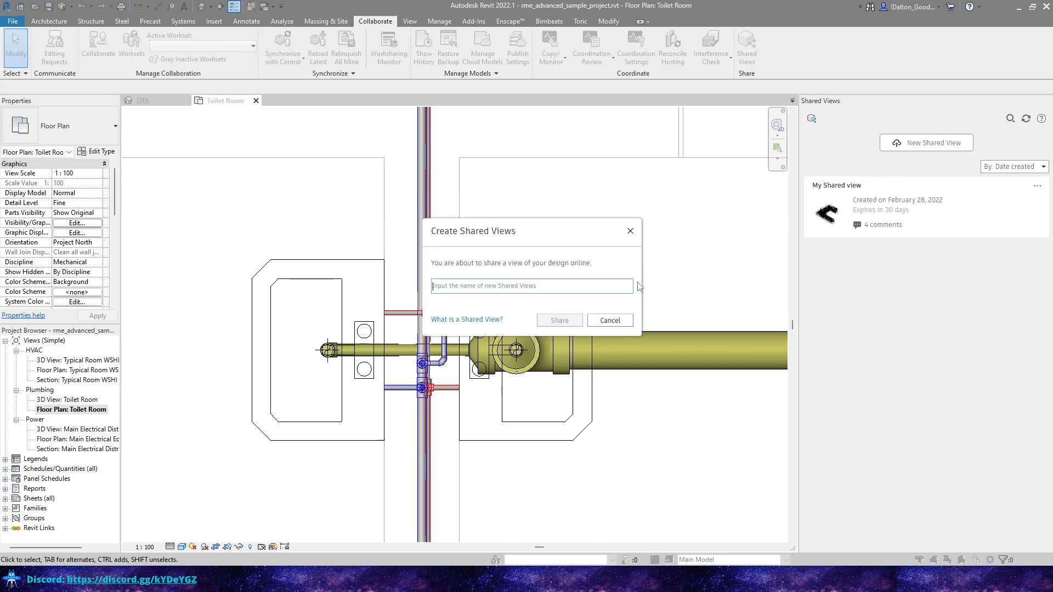
pyautogui.write('2D view')
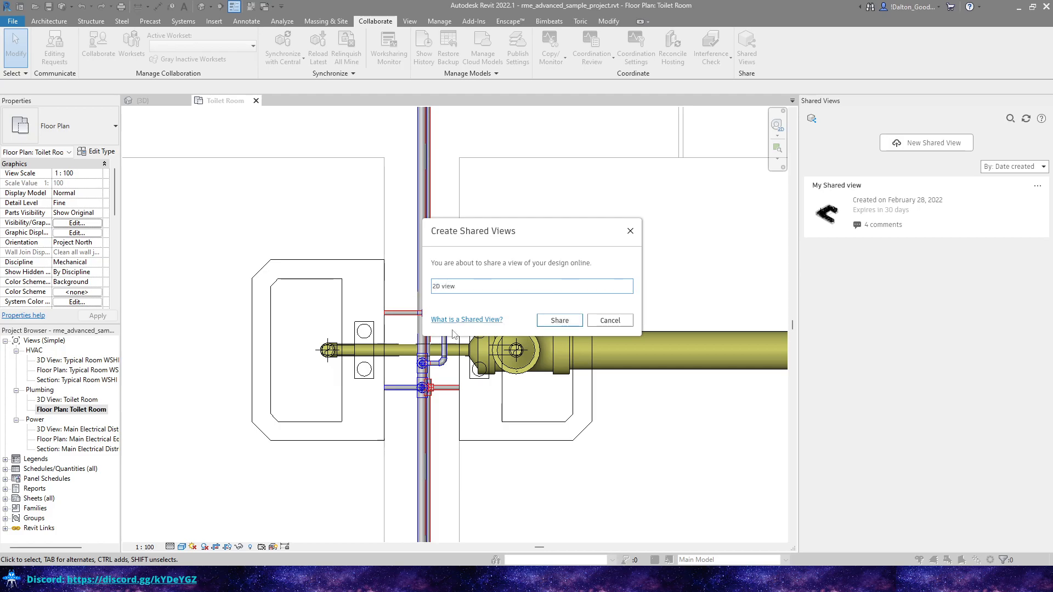
pyautogui.click(559, 321)
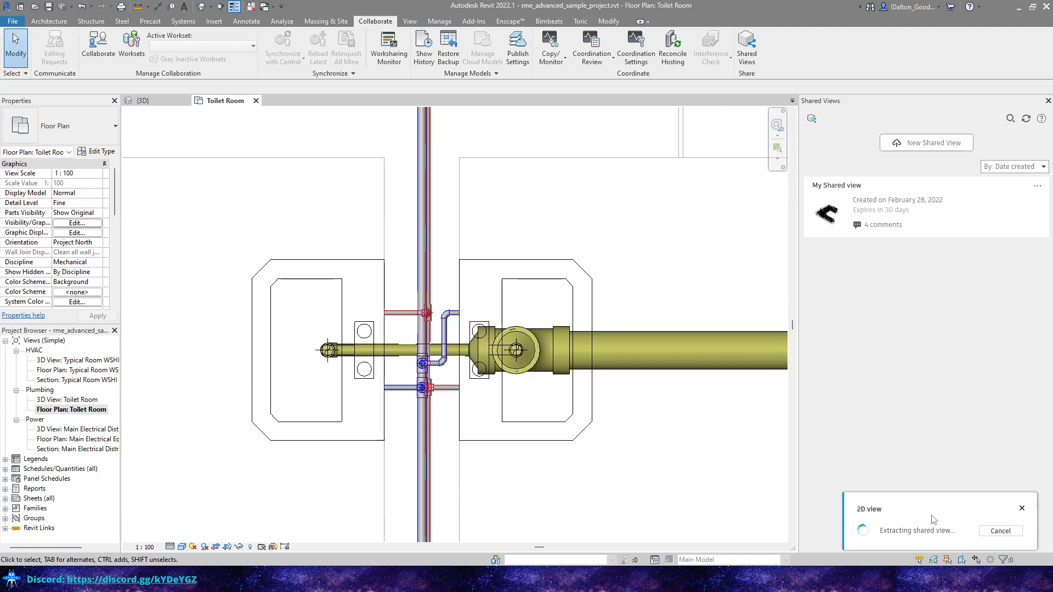
pyautogui.scroll(-2, 506, 295)
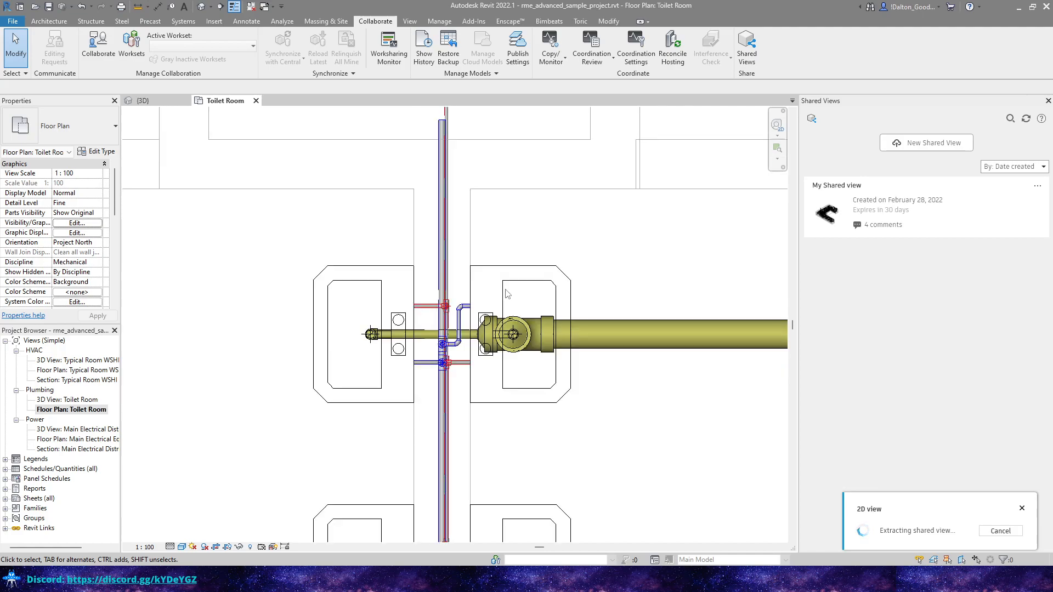
pyautogui.scroll(3, 506, 295)
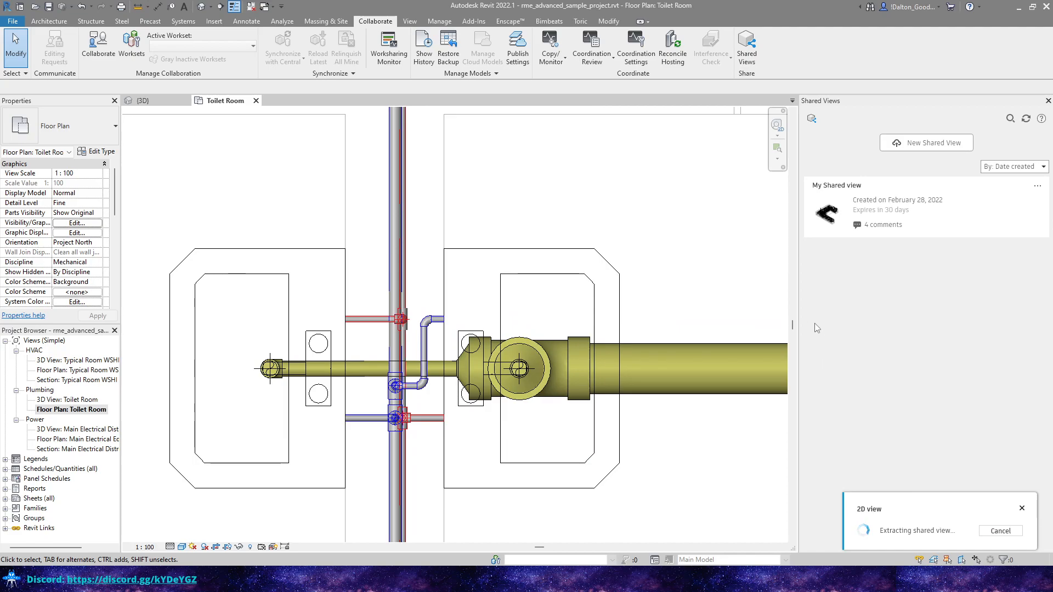
pyautogui.scroll(-6, 424, 247)
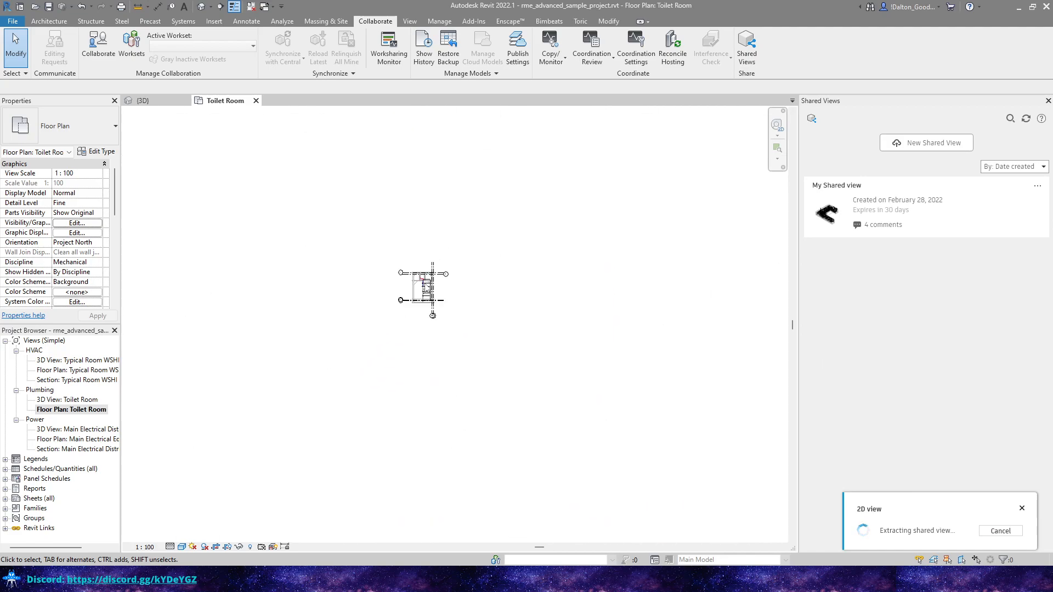
pyautogui.scroll(6, 420, 274)
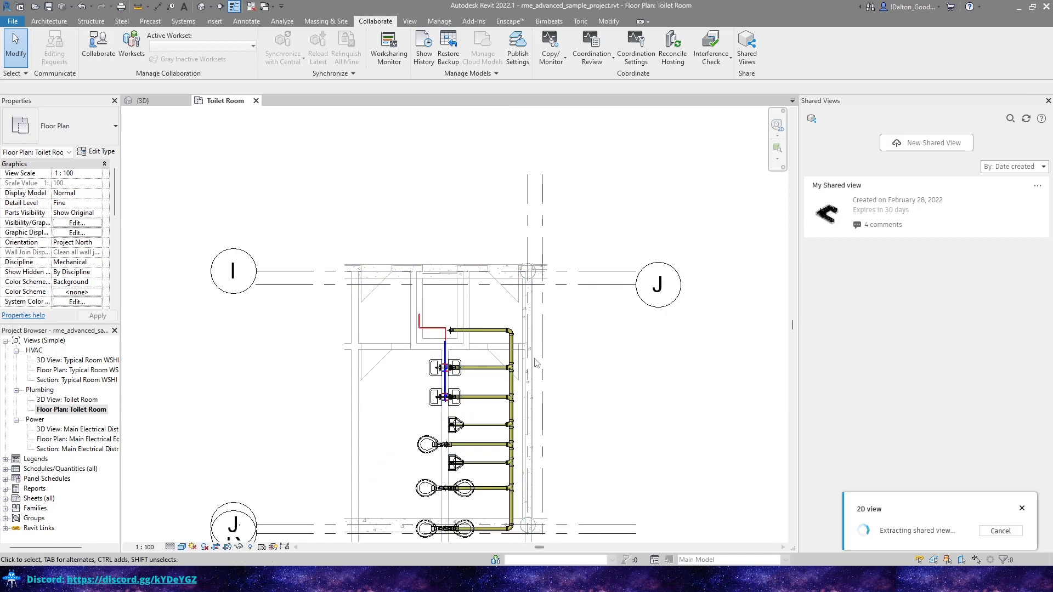
pyautogui.moveTo(553, 411); pyautogui.dragTo(528, 288, button='middle')
pyautogui.scroll(-5, 528, 287)
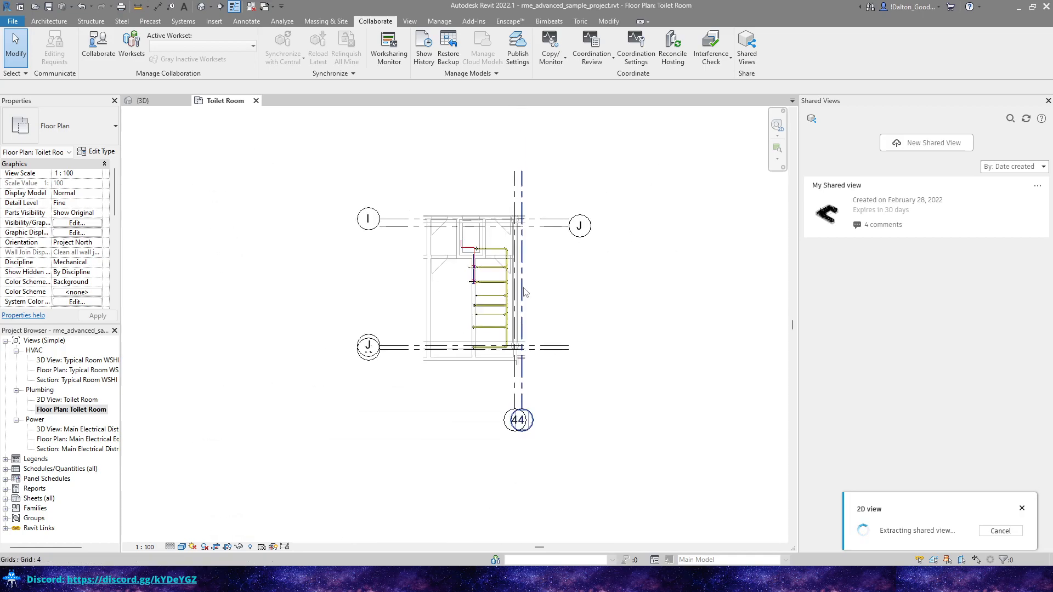
pyautogui.scroll(4, 522, 289)
pyautogui.moveTo(579, 129); pyautogui.dragTo(330, 393)
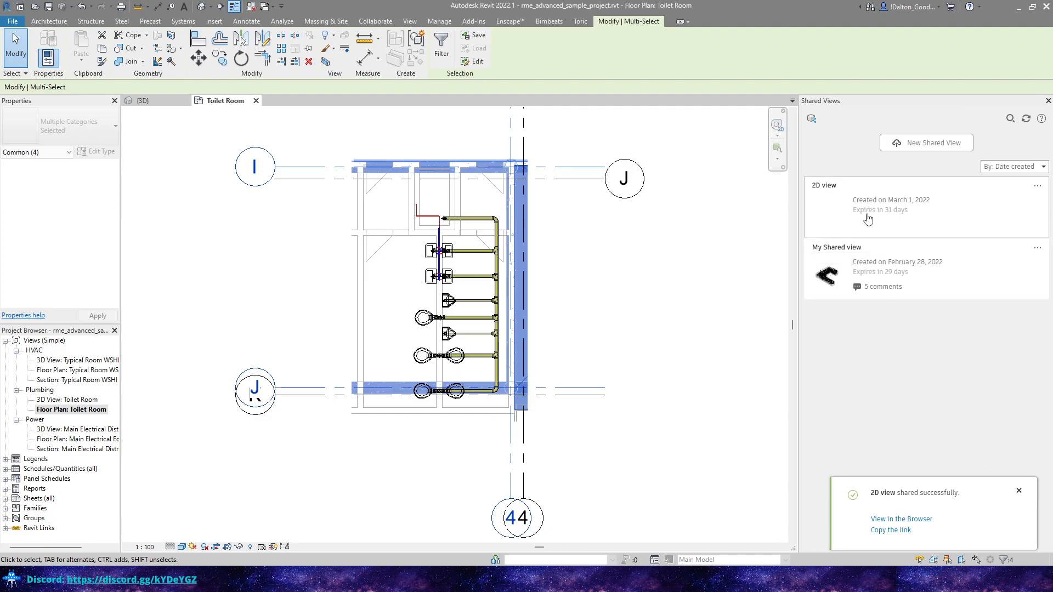
# Step: Open the shared view "2D view" and examine the Toilet Room plan in Autodesk Viewer in the browser
pyautogui.click(871, 209)
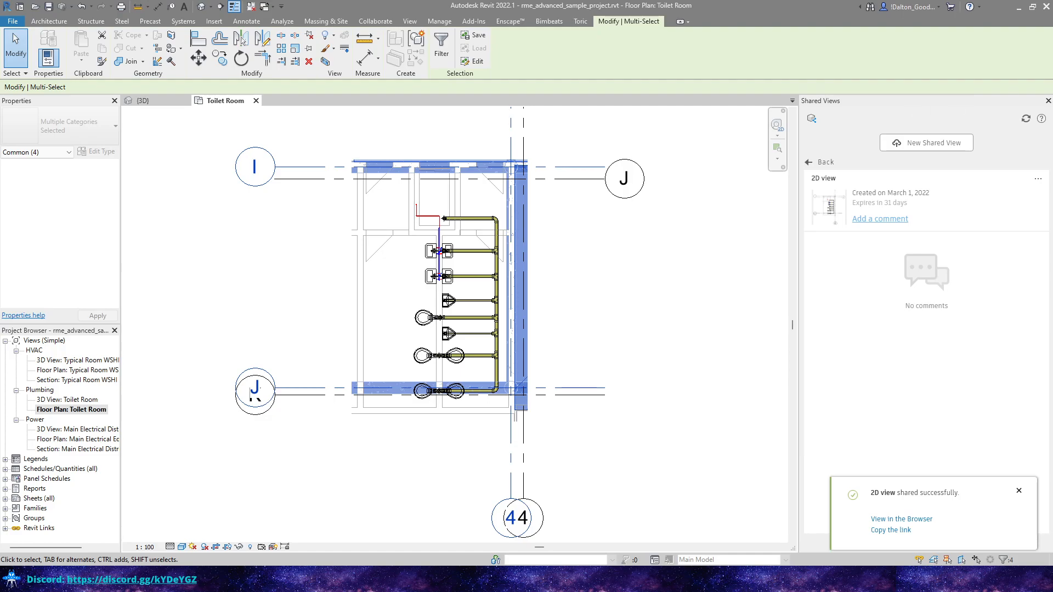
pyautogui.moveTo(384, 566); pyautogui.dragTo(443, 1)
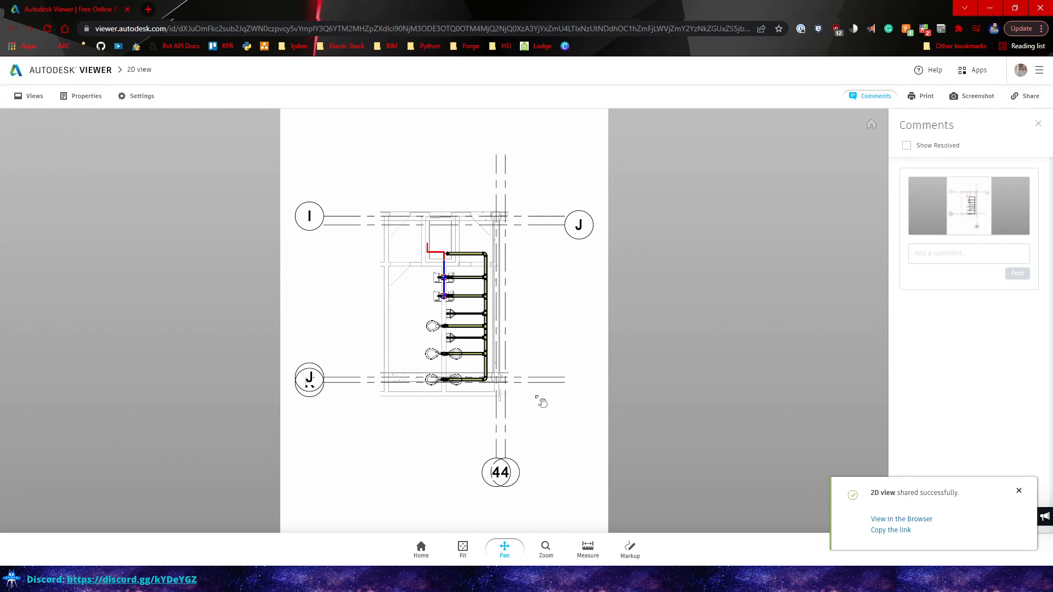
pyautogui.moveTo(422, 339); pyautogui.dragTo(468, 344)
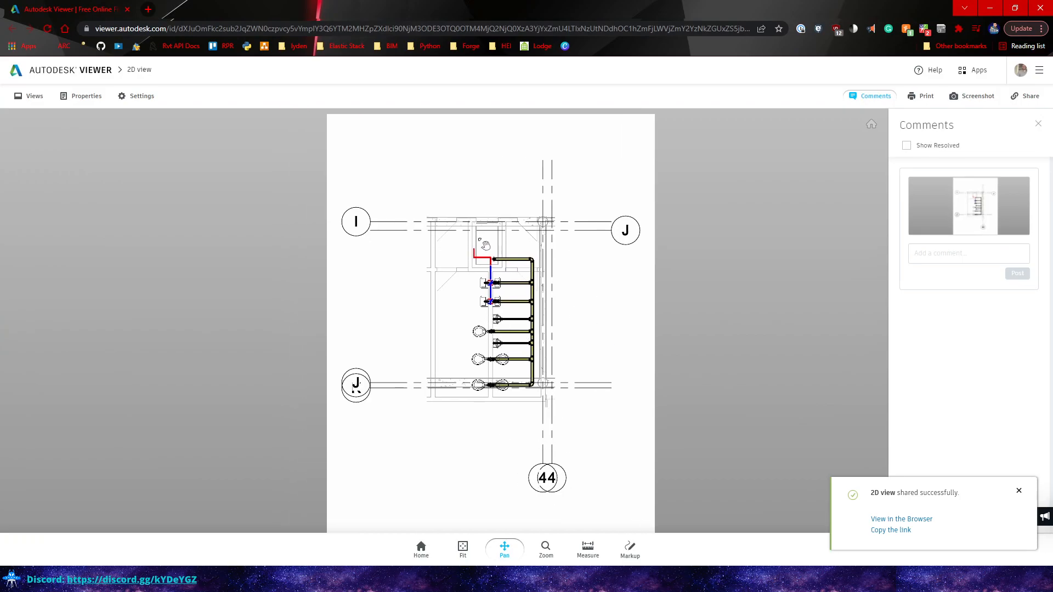
pyautogui.scroll(3, 473, 284)
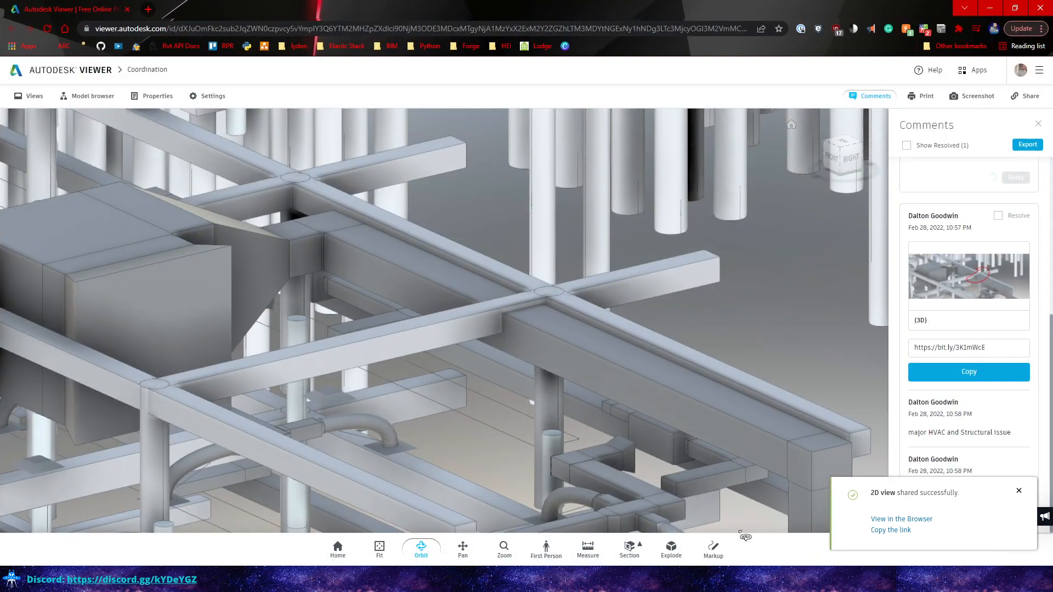
# Step: Dismiss the sharing notification and examine the 3D Coordination view around the HVAC unit, including its model browser and properties
pyautogui.click(1020, 490)
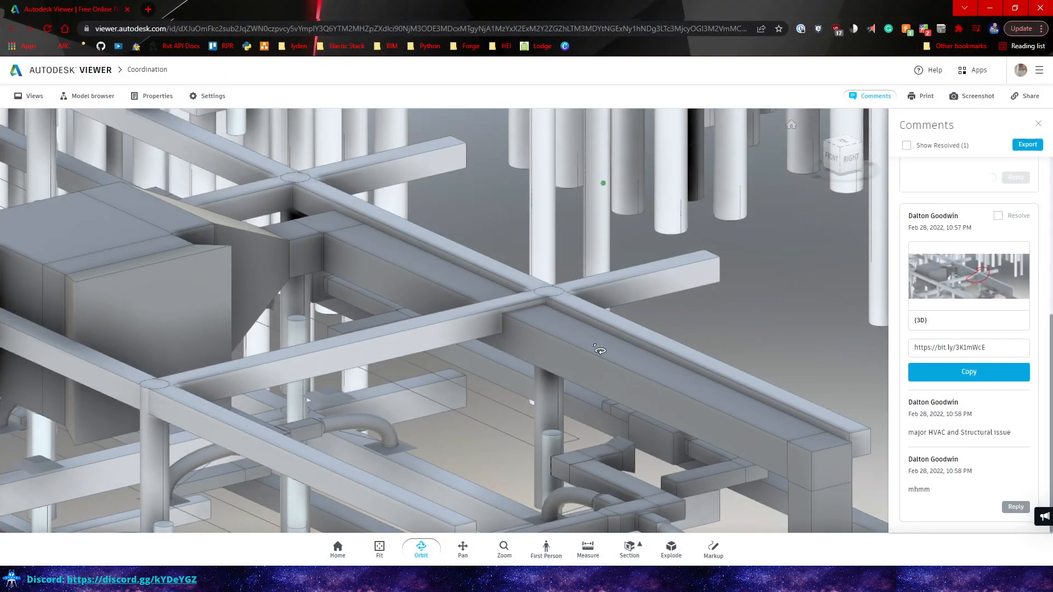
pyautogui.moveTo(619, 372); pyautogui.dragTo(619, 363)
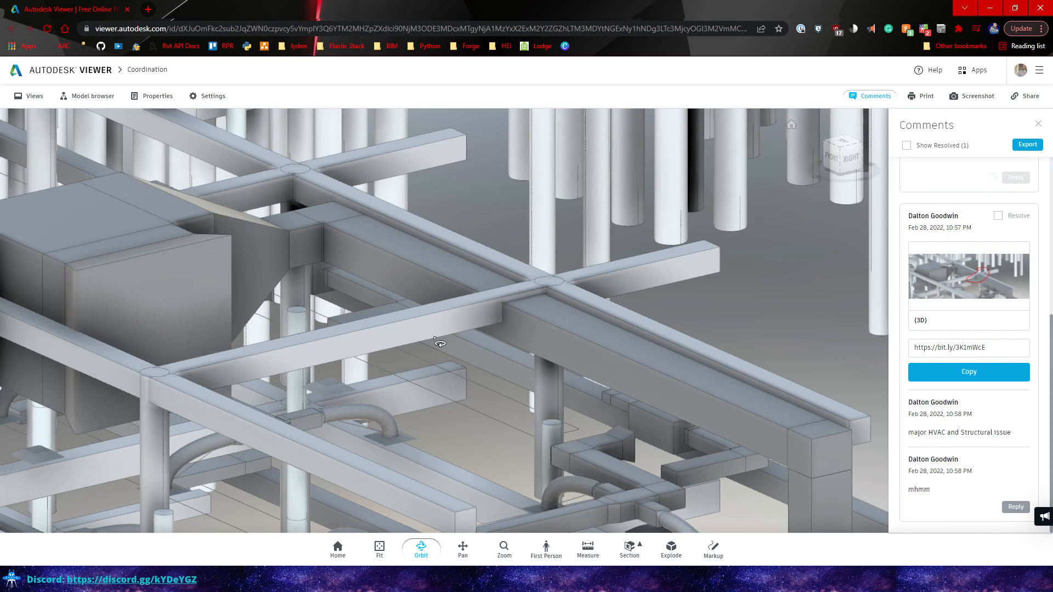
pyautogui.click(79, 98)
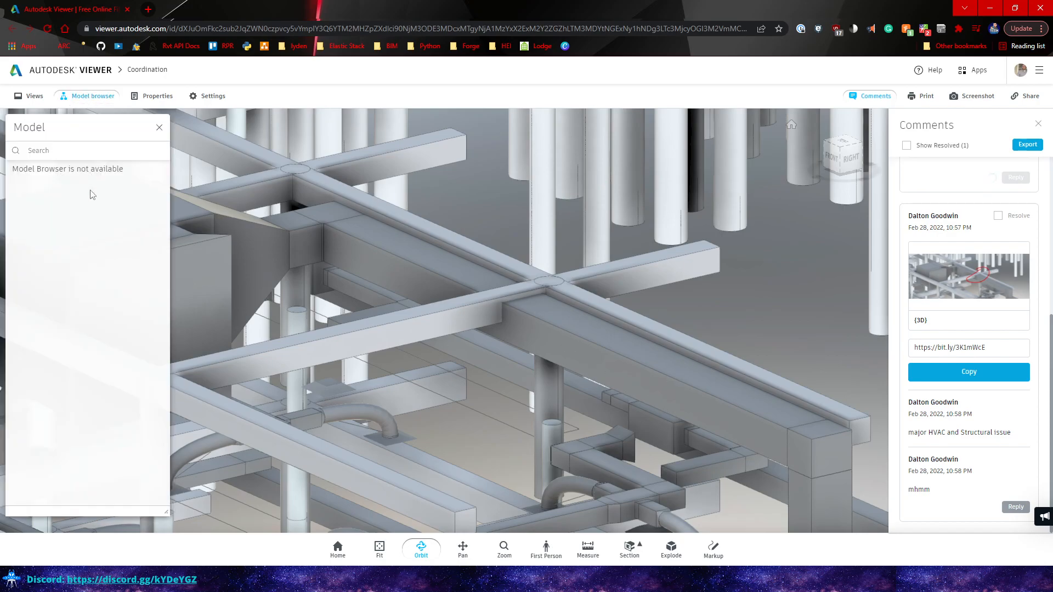
pyautogui.click(144, 97)
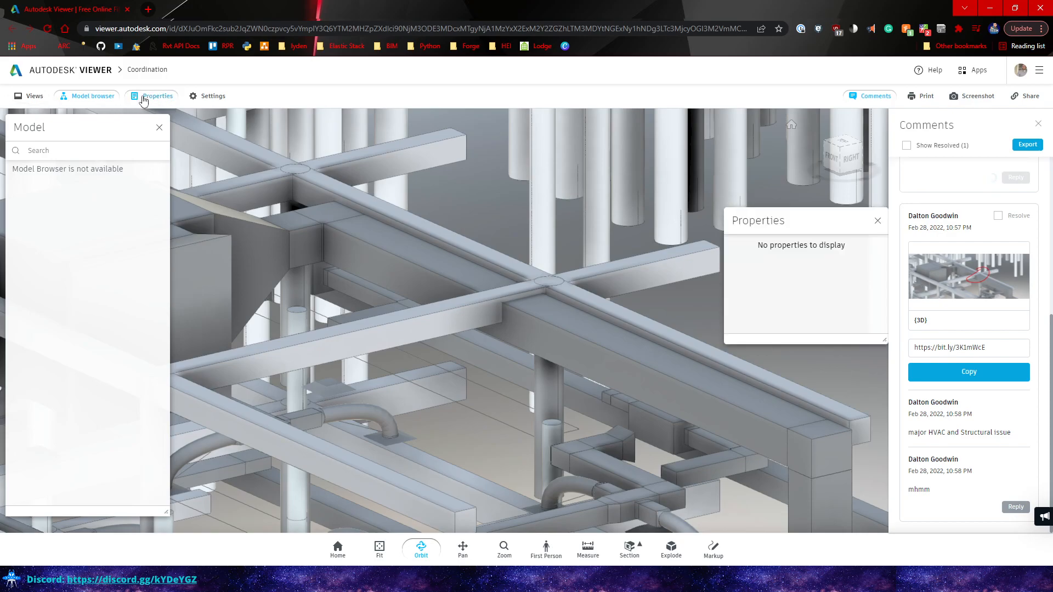
pyautogui.click(878, 220)
pyautogui.click(159, 128)
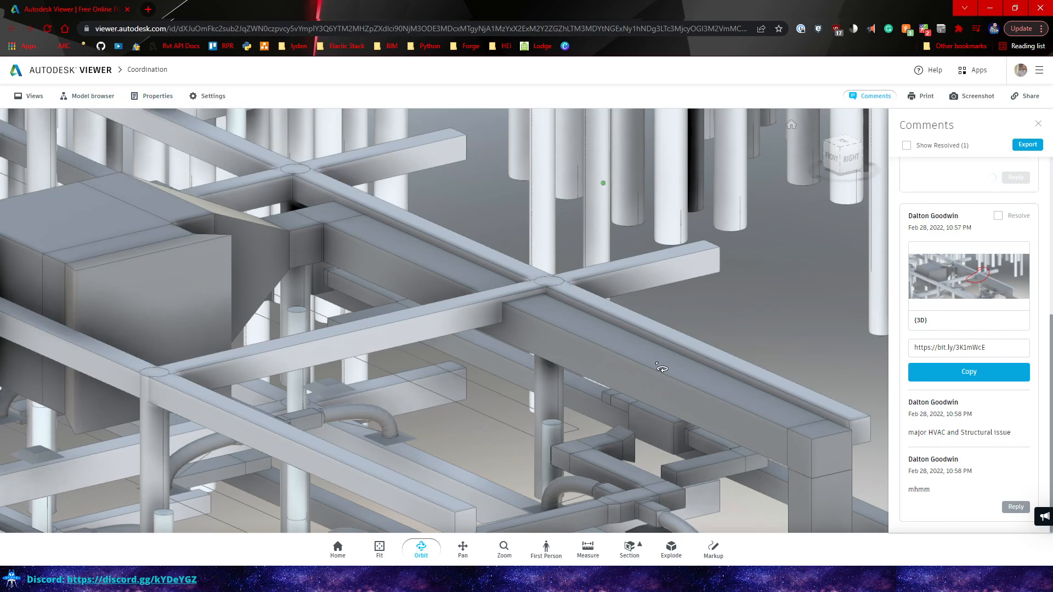
pyautogui.scroll(-3, 661, 368)
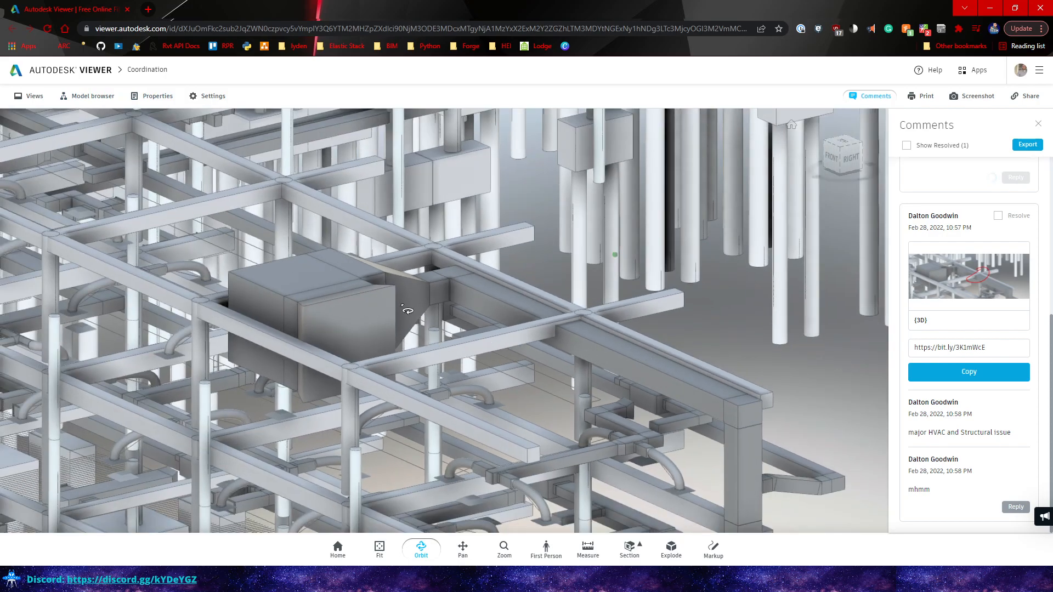
pyautogui.moveTo(447, 266); pyautogui.dragTo(317, 280)
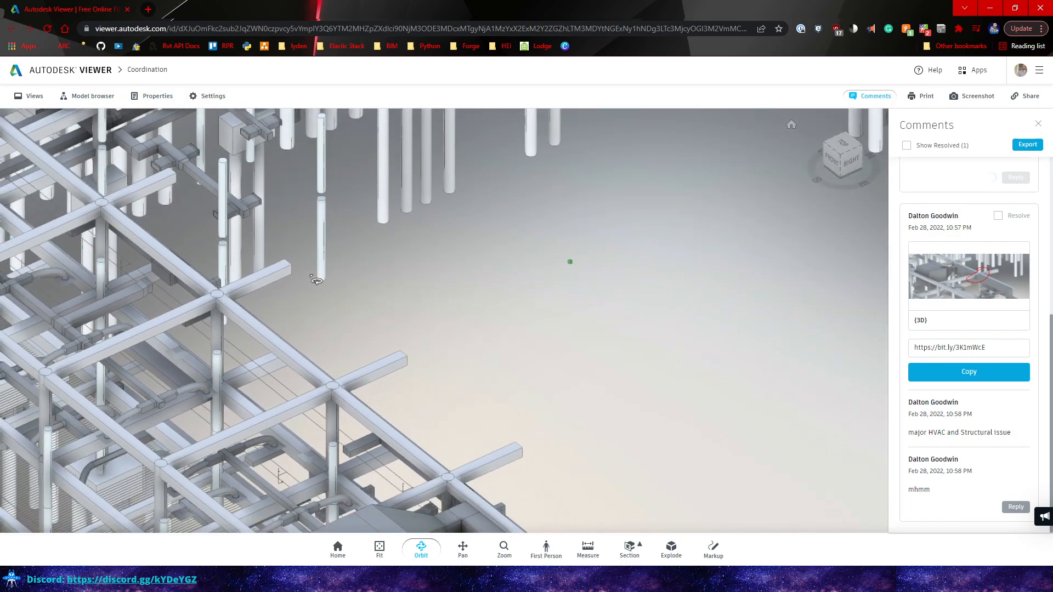
pyautogui.moveTo(209, 285); pyautogui.dragTo(228, 340)
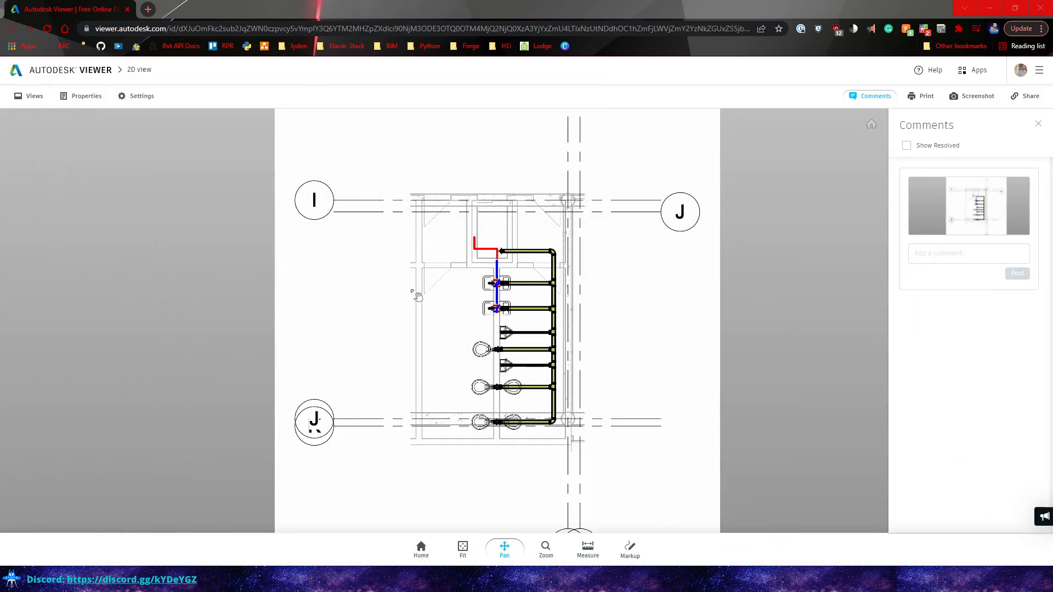
# Step: Circle the red pipe at the upper end of the plumbing run in the 2D view with a red pencil and save the markup
pyautogui.scroll(3, 453, 324)
pyautogui.moveTo(518, 375); pyautogui.dragTo(519, 374)
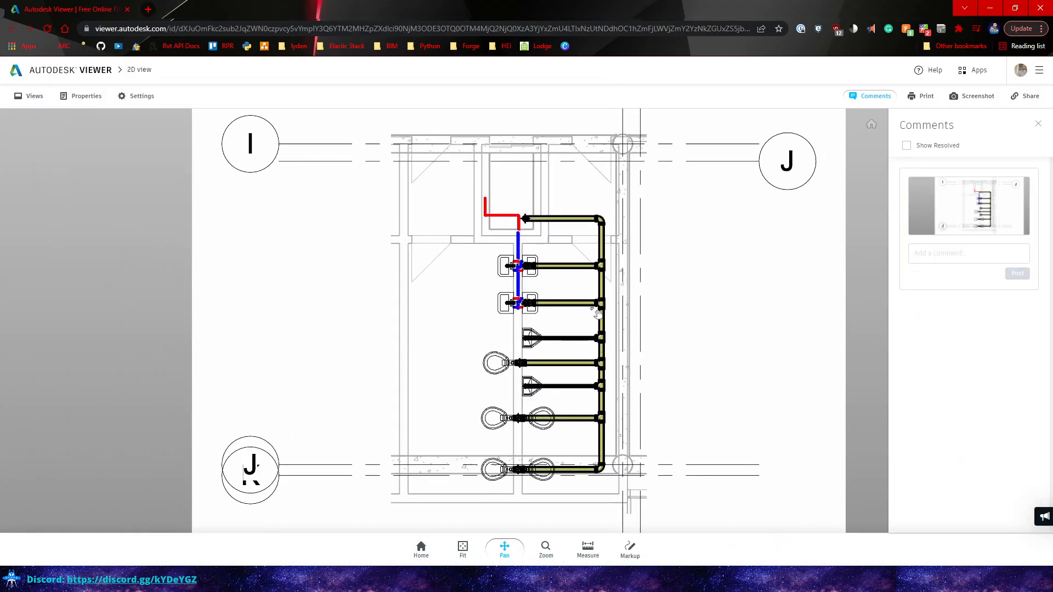
pyautogui.scroll(-3, 497, 168)
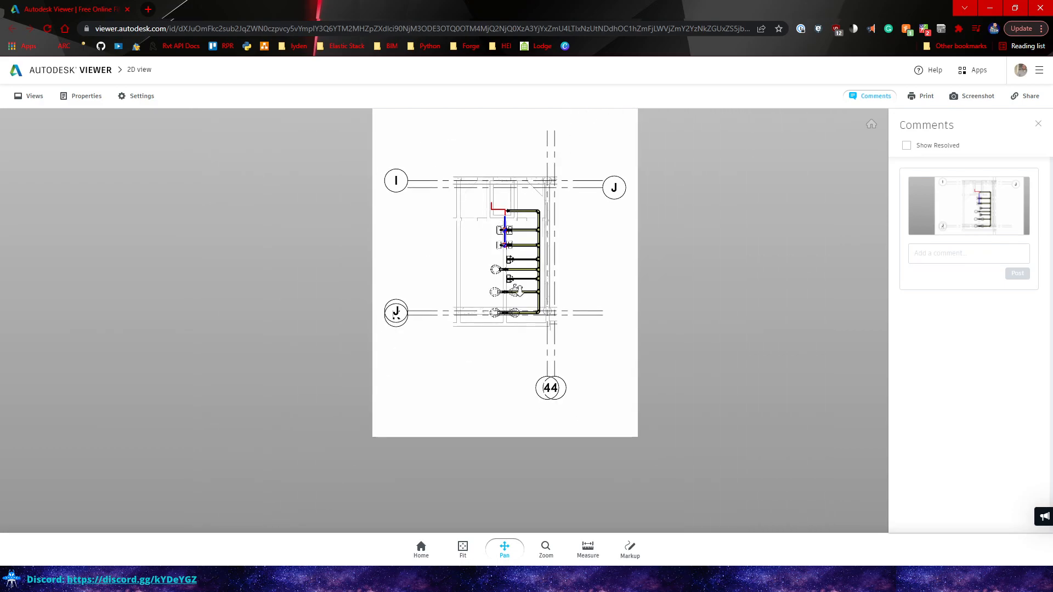
pyautogui.scroll(2, 512, 290)
pyautogui.moveTo(525, 212)
pyautogui.mouseDown()
pyautogui.moveTo(535, 333)
pyautogui.moveTo(545, 313)
pyautogui.mouseUp()
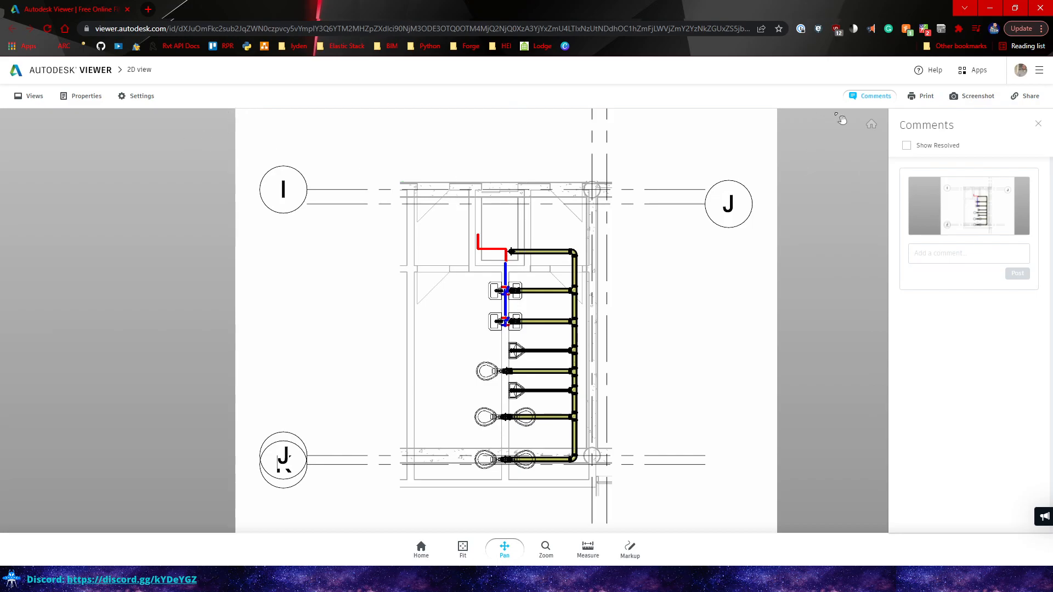
pyautogui.click(631, 548)
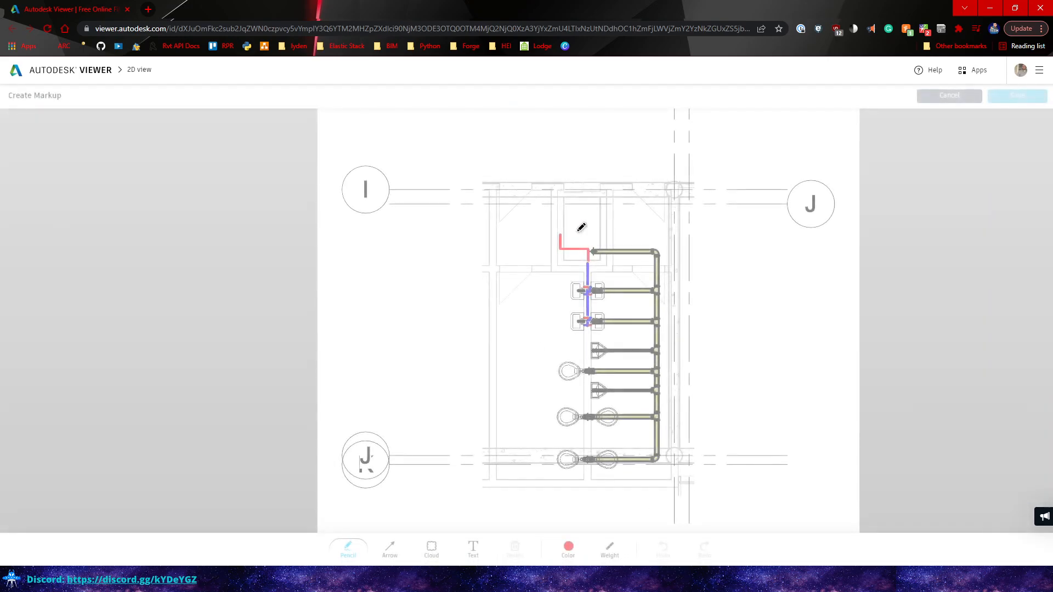
pyautogui.moveTo(581, 228); pyautogui.dragTo(583, 218)
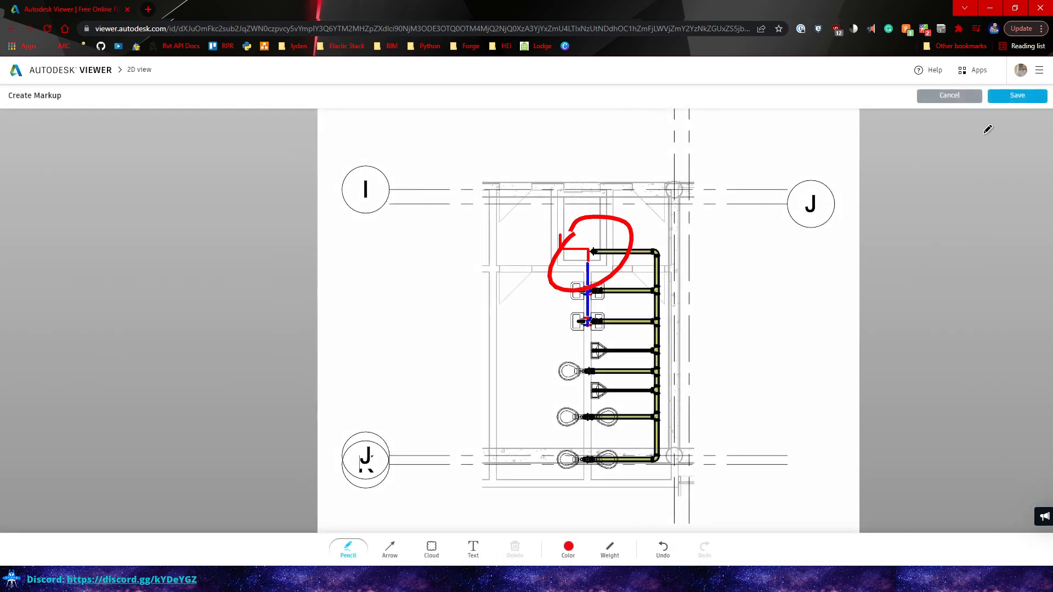
pyautogui.click(1017, 95)
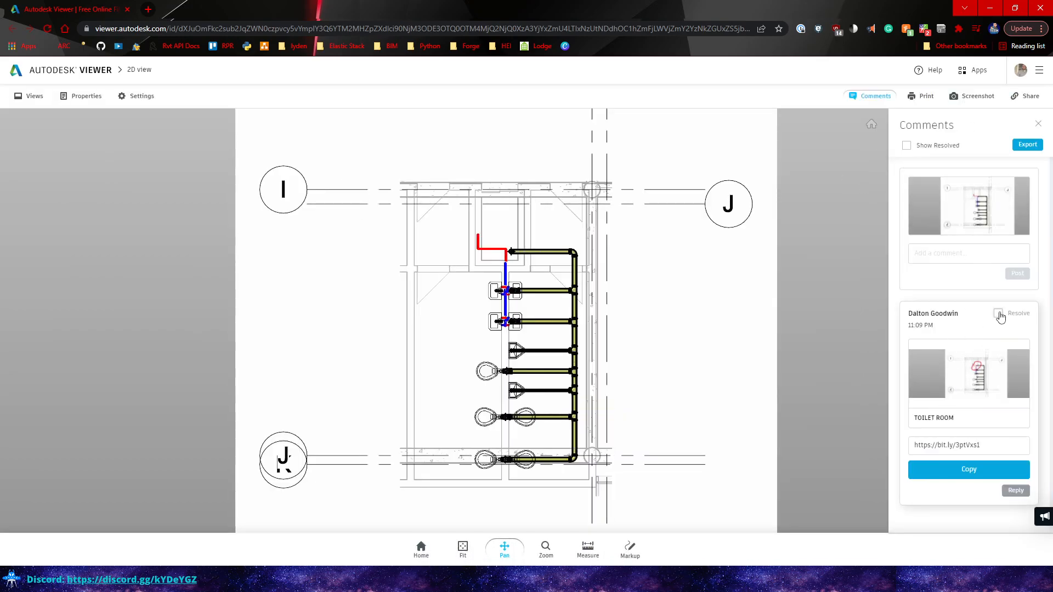
# Step: Switch back to Revit, refresh the 2D view's comments, then reply "I am not doing this!" to the new markup and resolve it
pyautogui.click(990, 7)
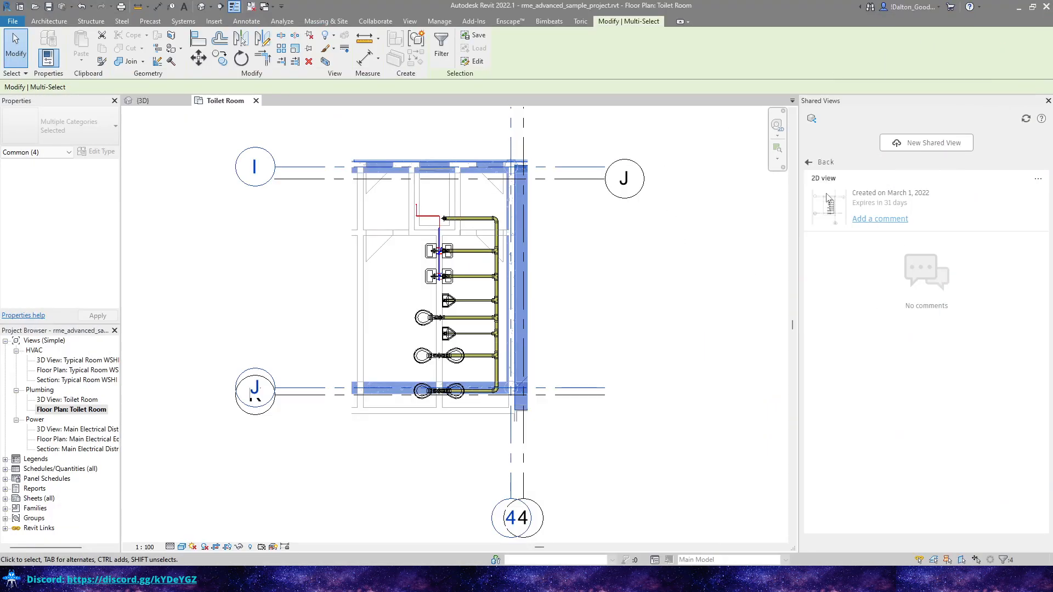
pyautogui.click(1026, 120)
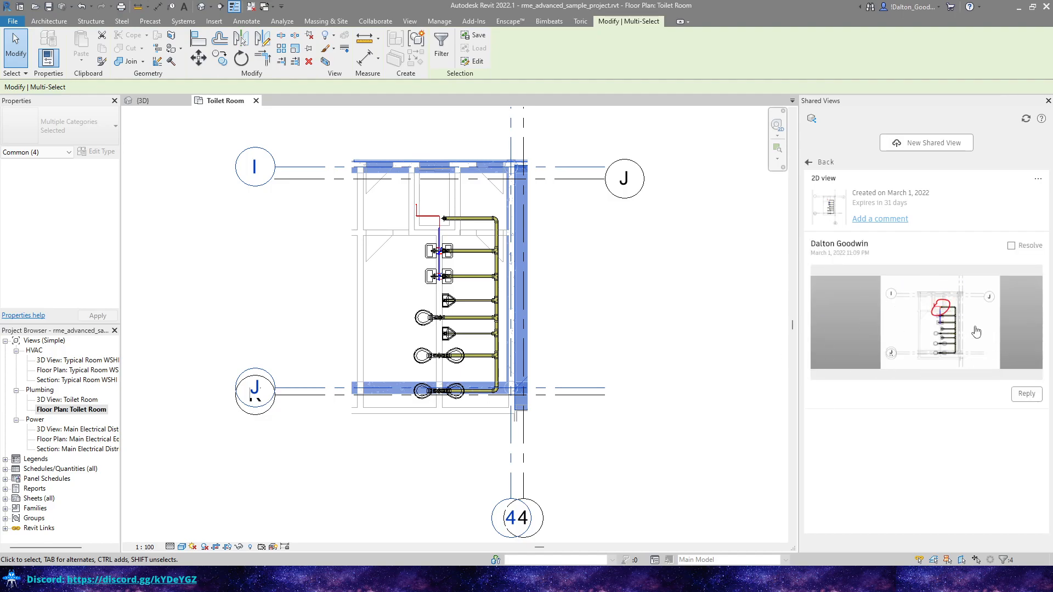
pyautogui.click(1027, 395)
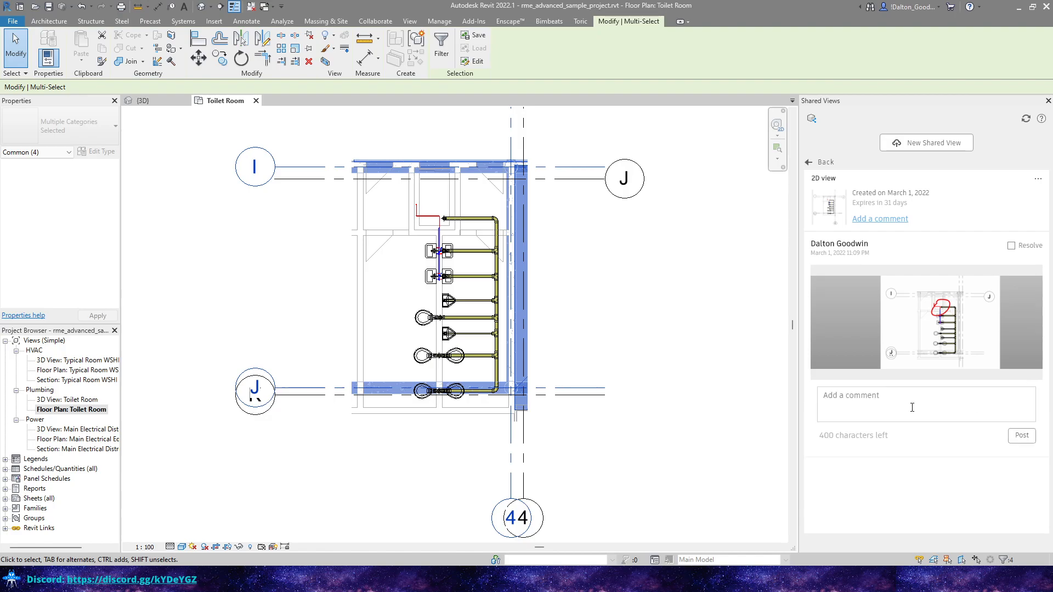
pyautogui.click(881, 408)
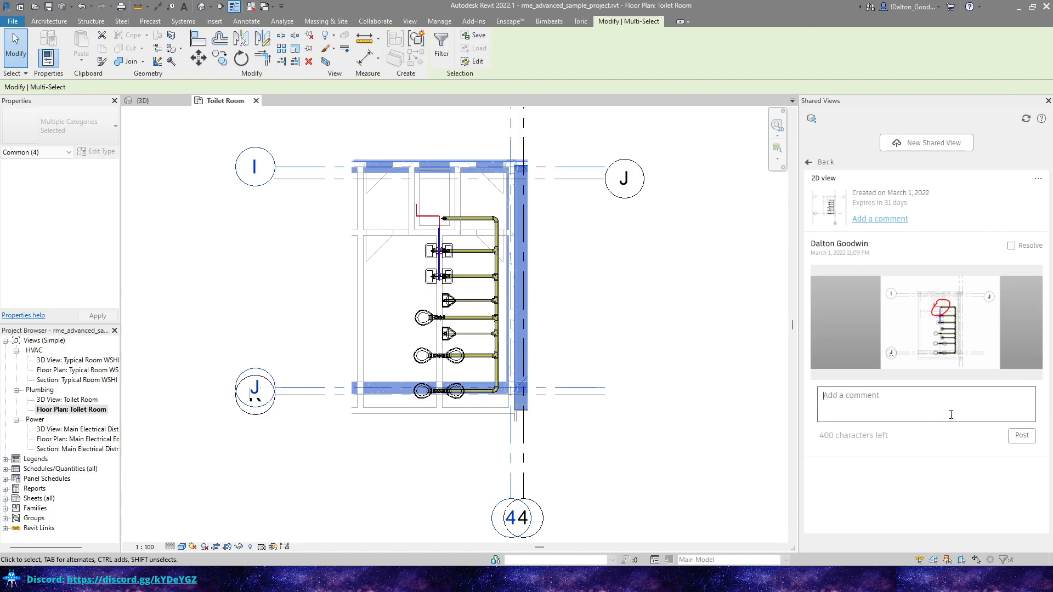
pyautogui.write('I am not doing this!')
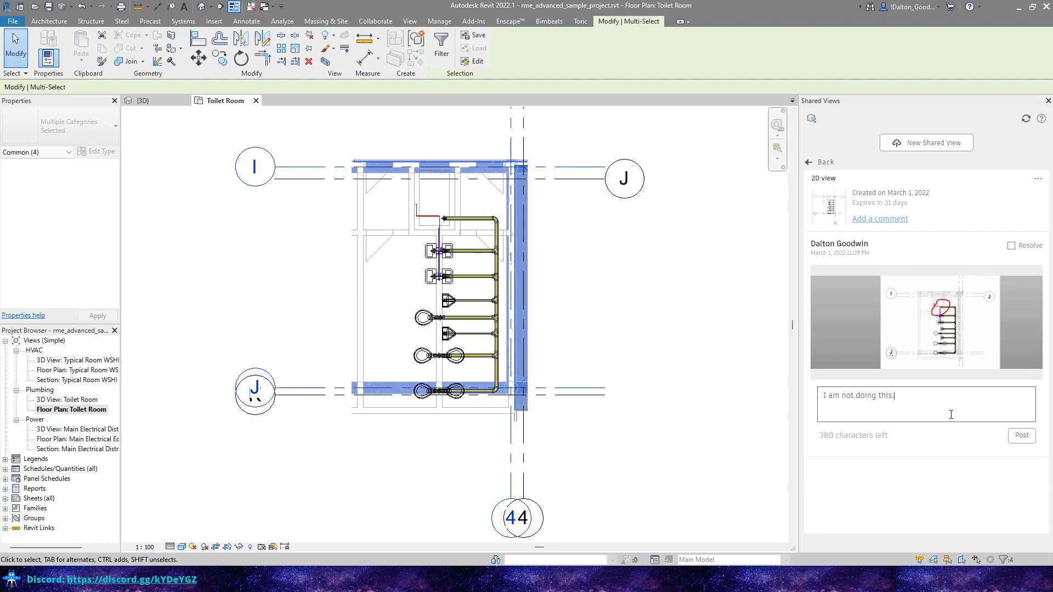
pyautogui.press('Return')
pyautogui.click(1021, 435)
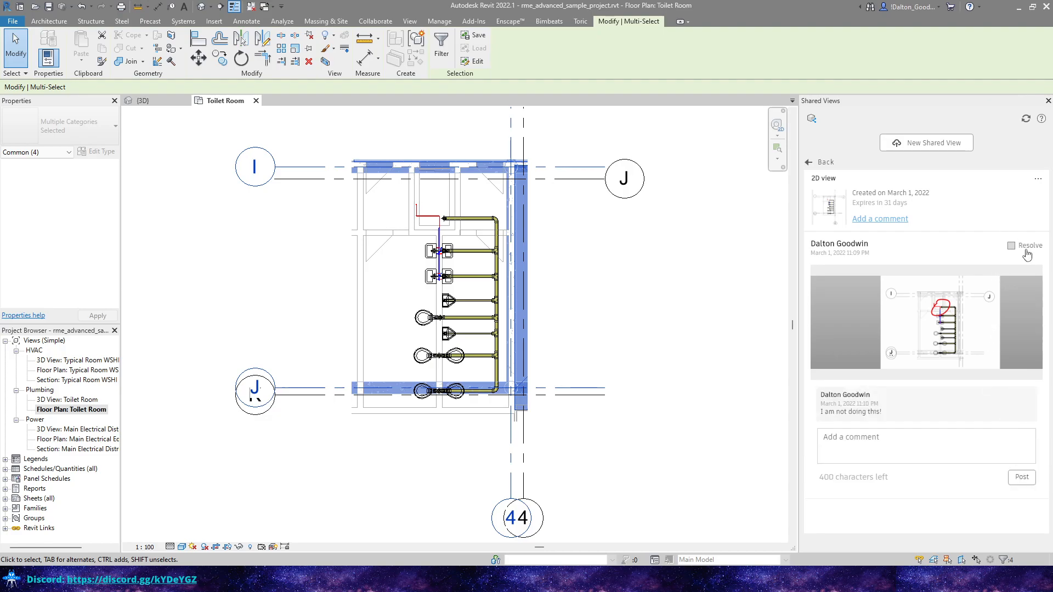
pyautogui.click(1015, 247)
pyautogui.click(690, 288)
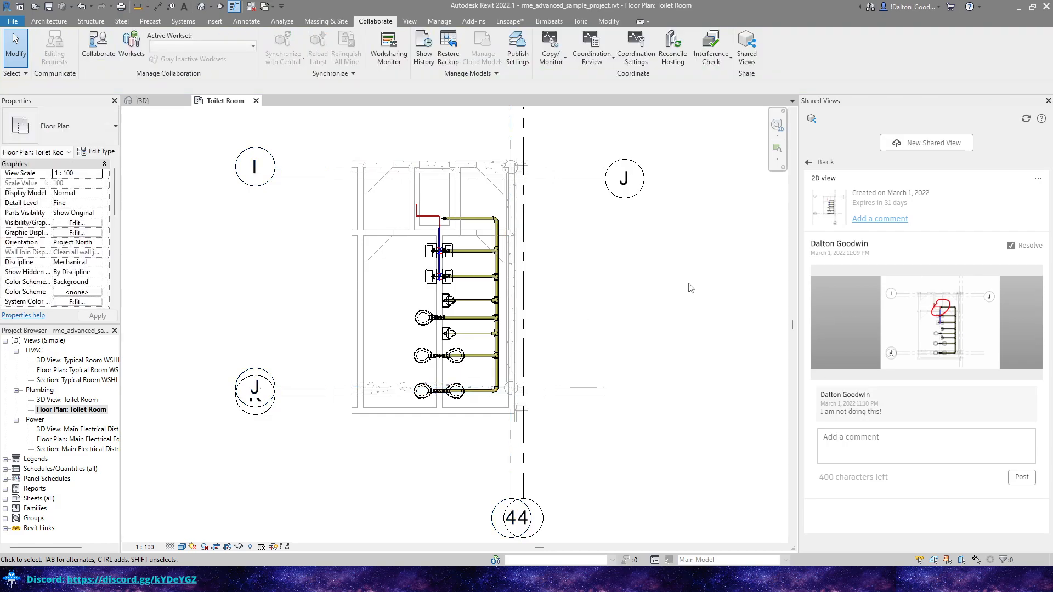